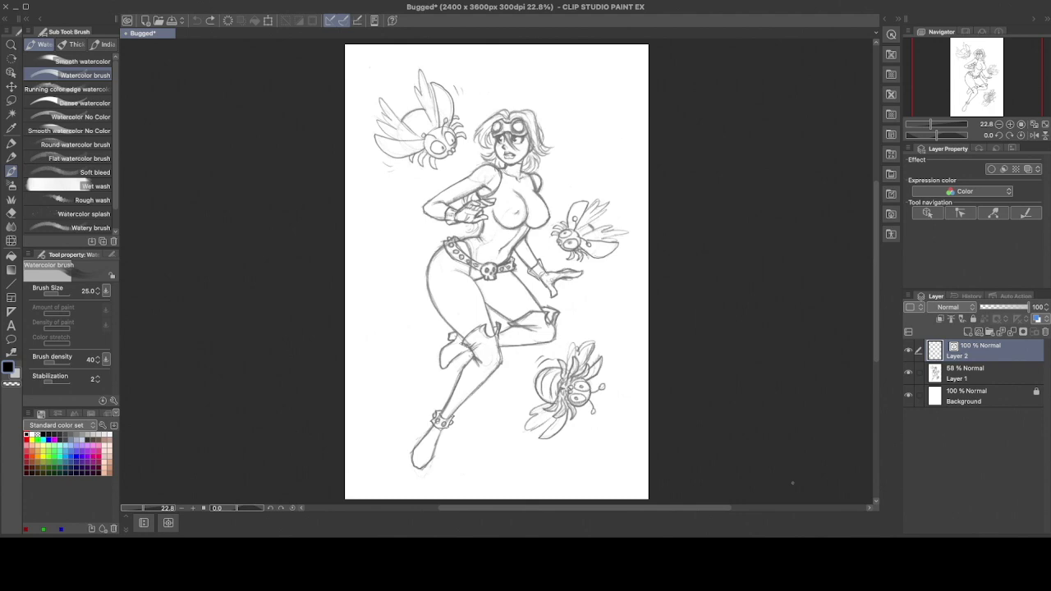
Ink the upper-left bug's round body, head and first wing covers with the G-pen on Layer 2.
key(ctrl+plus)
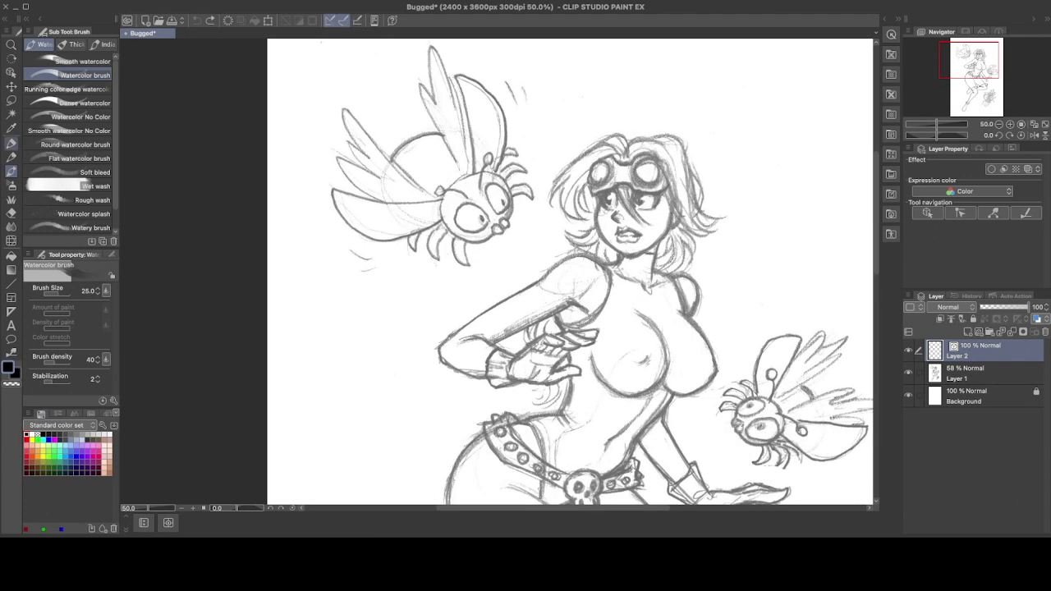
key(p)
drag(463, 131, 399, 220)
drag(509, 218, 447, 182)
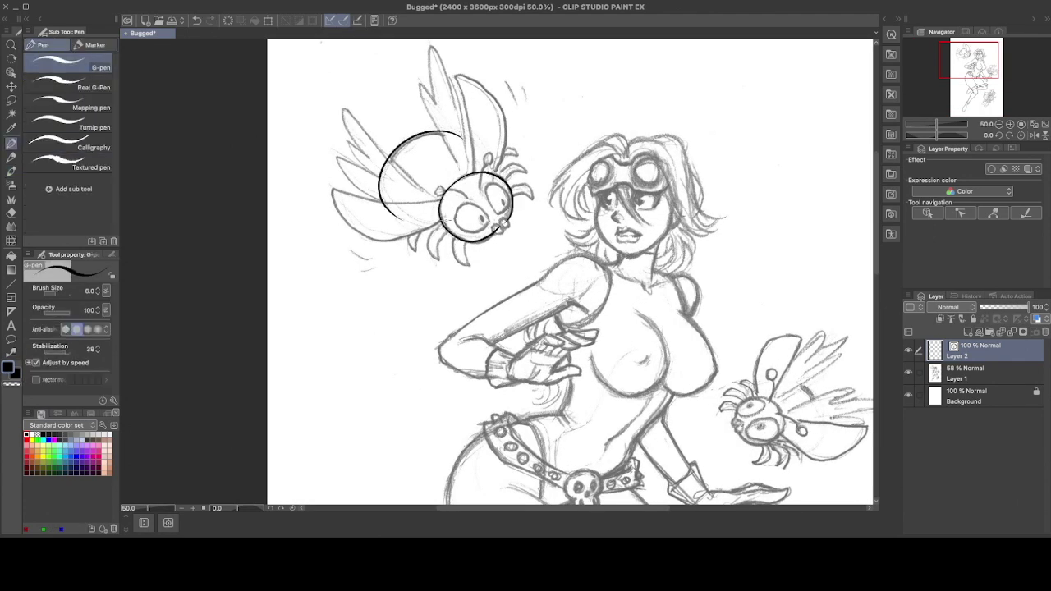
key(ctrl+z)
mouse_move(415, 238)
mouse_down()
mouse_move(550, 230)
mouse_move(493, 205)
mouse_up()
mouse_move(542, 141)
mouse_down()
mouse_move(531, 243)
mouse_move(573, 230)
mouse_up()
Lower the sketch on Layer 1 to 44% opacity and make Layer 2 active again.
click(977, 373)
drag(1010, 307, 997, 307)
key(alt+bracketright)
Ink the upper-left bug's curved legs and feathered inner wings over the sketch.
drag(565, 114, 497, 191)
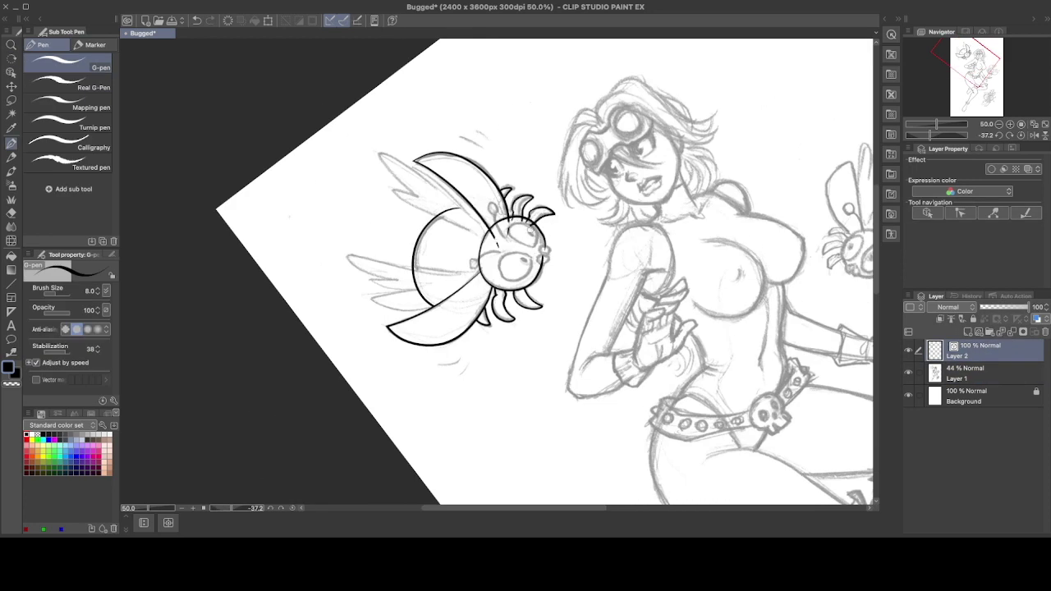
mouse_move(491, 234)
mouse_down()
mouse_move(526, 205)
mouse_move(559, 197)
mouse_up()
drag(382, 140, 422, 247)
mouse_move(366, 172)
mouse_down()
mouse_move(386, 246)
mouse_move(353, 224)
mouse_up()
key(ctrl+z)
key(ctrl+z)
mouse_move(453, 242)
mouse_down()
mouse_move(465, 135)
mouse_move(487, 212)
mouse_up()
Ink the upper-left bug's eyes, pupils, antennae and mouthparts, plus the motion lines beside its wing.
scroll(516, 309, up, 1)
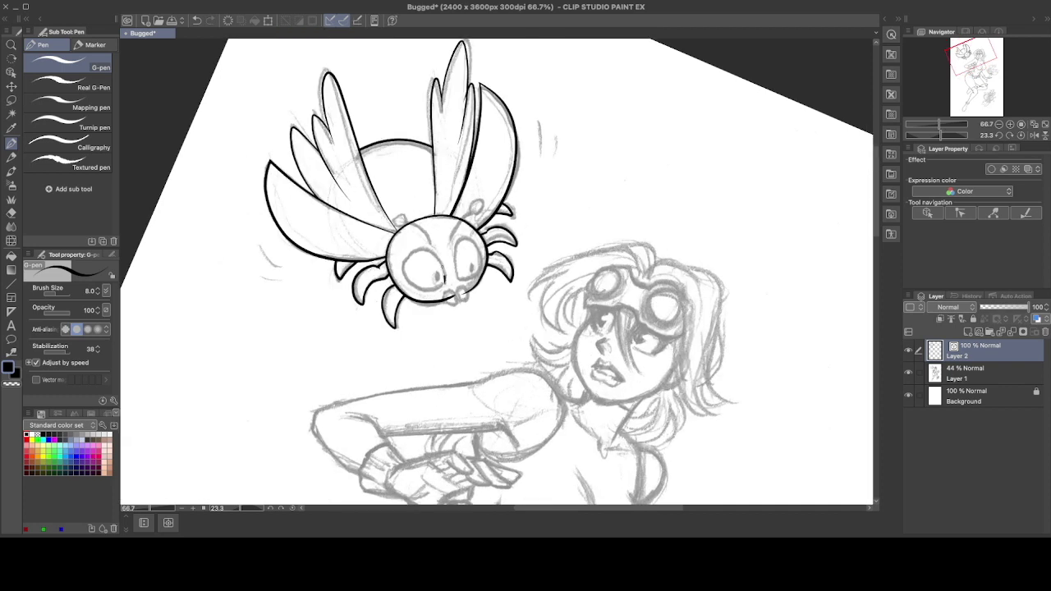
drag(444, 279, 445, 283)
mouse_move(457, 241)
mouse_down()
mouse_move(458, 284)
mouse_move(480, 280)
mouse_up()
drag(470, 262, 471, 271)
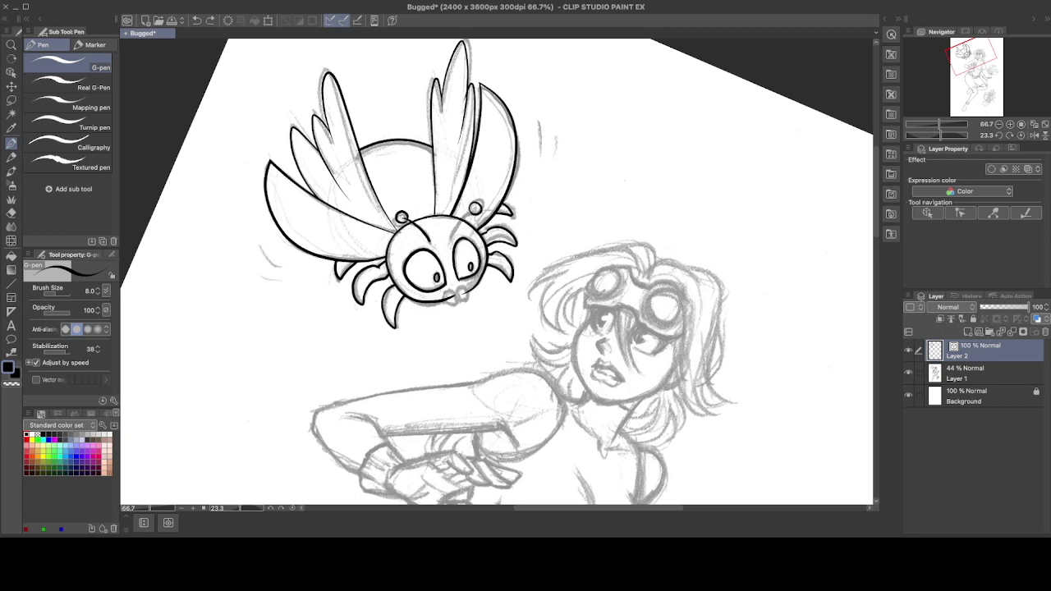
scroll(500, 347, up, 1)
mouse_move(427, 257)
mouse_down()
mouse_move(448, 272)
mouse_move(440, 278)
mouse_move(454, 269)
mouse_up()
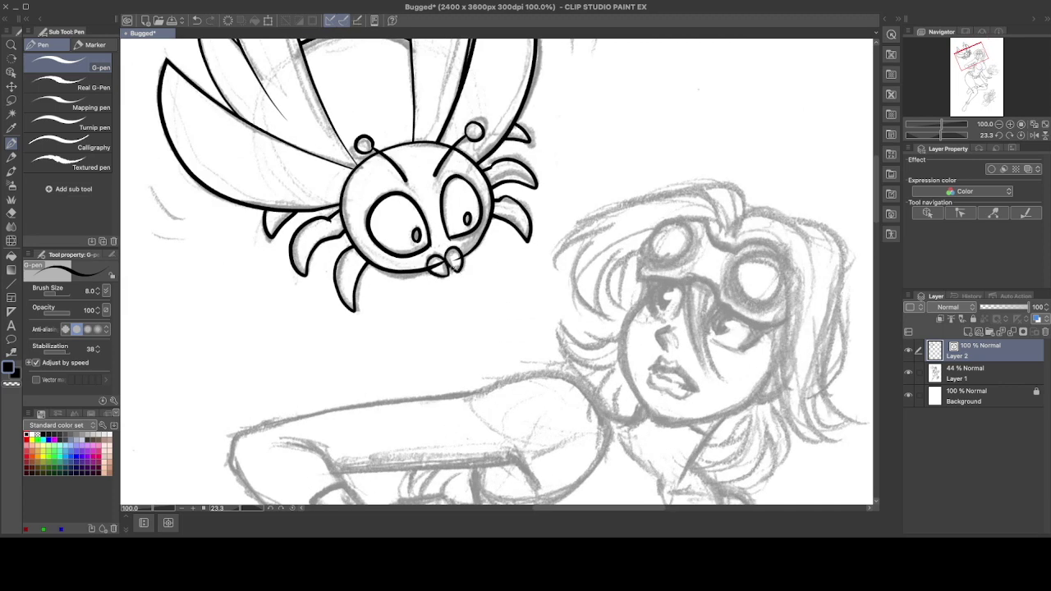
scroll(437, 267, down, 3)
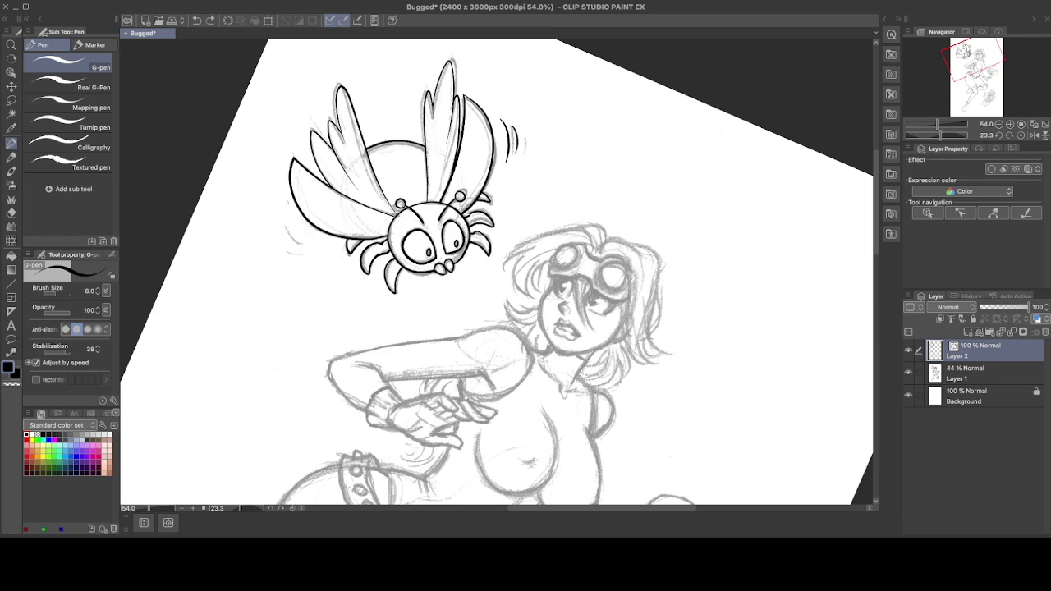
Ink the woman's bent arm from shoulder to elbow, including the glove cuff and raised hand.
mouse_move(624, 140)
mouse_down()
mouse_move(575, 115)
mouse_move(509, 110)
mouse_move(460, 123)
mouse_up()
mouse_move(575, 203)
mouse_down()
mouse_move(456, 316)
mouse_move(440, 366)
mouse_up()
mouse_move(441, 366)
mouse_down()
mouse_move(525, 386)
mouse_move(575, 341)
mouse_up()
mouse_move(575, 341)
mouse_down()
mouse_move(584, 311)
mouse_move(572, 345)
mouse_up()
drag(556, 280, 546, 297)
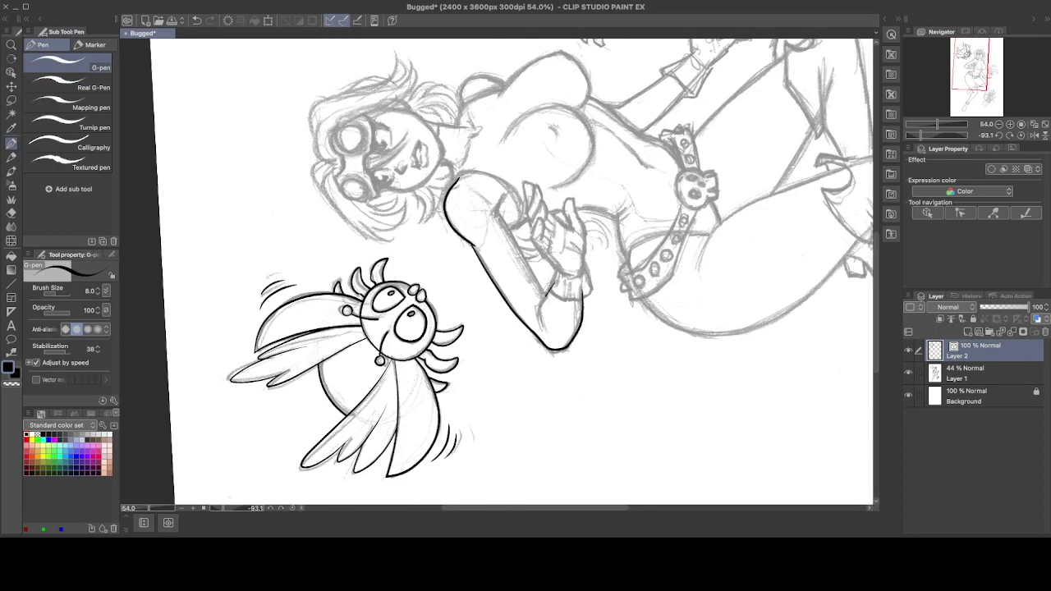
drag(497, 216, 551, 302)
drag(625, 164, 682, 312)
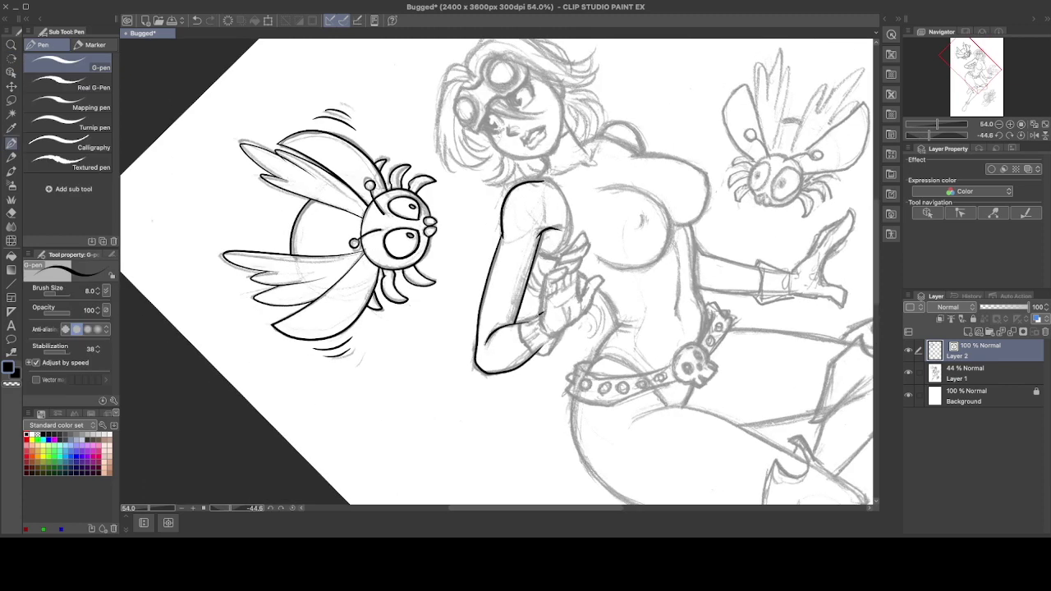
drag(527, 322, 553, 294)
mouse_move(587, 240)
mouse_down()
mouse_move(566, 297)
mouse_move(577, 271)
mouse_up()
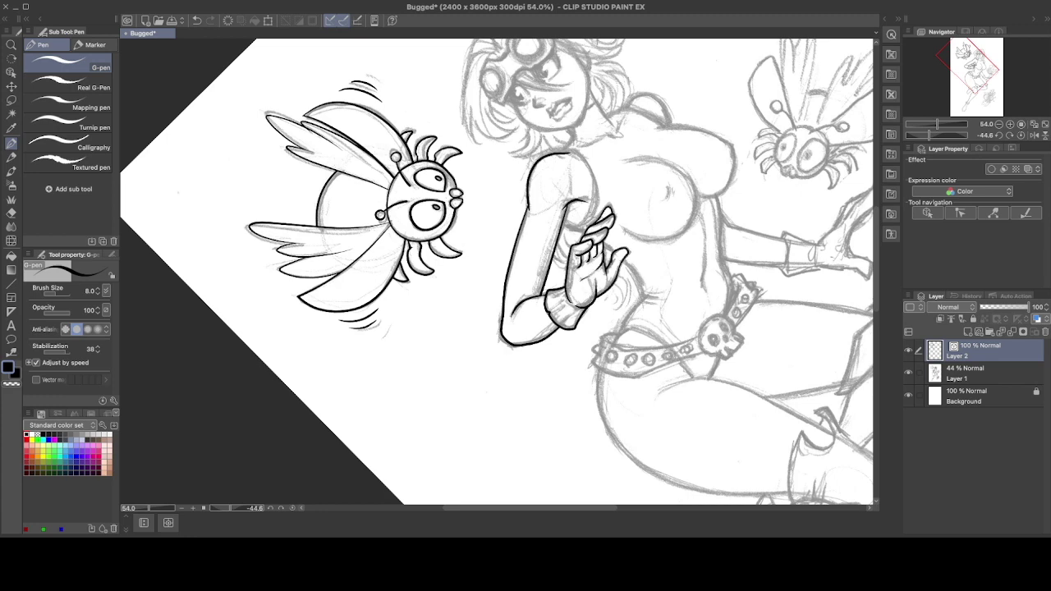
Ink the second bug's body arc, round head, mouthparts, eyes and pupils beside the woman's outstretched hand.
scroll(587, 212, down, 2)
mouse_move(588, 199)
mouse_down()
mouse_move(566, 238)
mouse_move(590, 200)
mouse_move(632, 171)
mouse_up()
scroll(588, 212, up, 3)
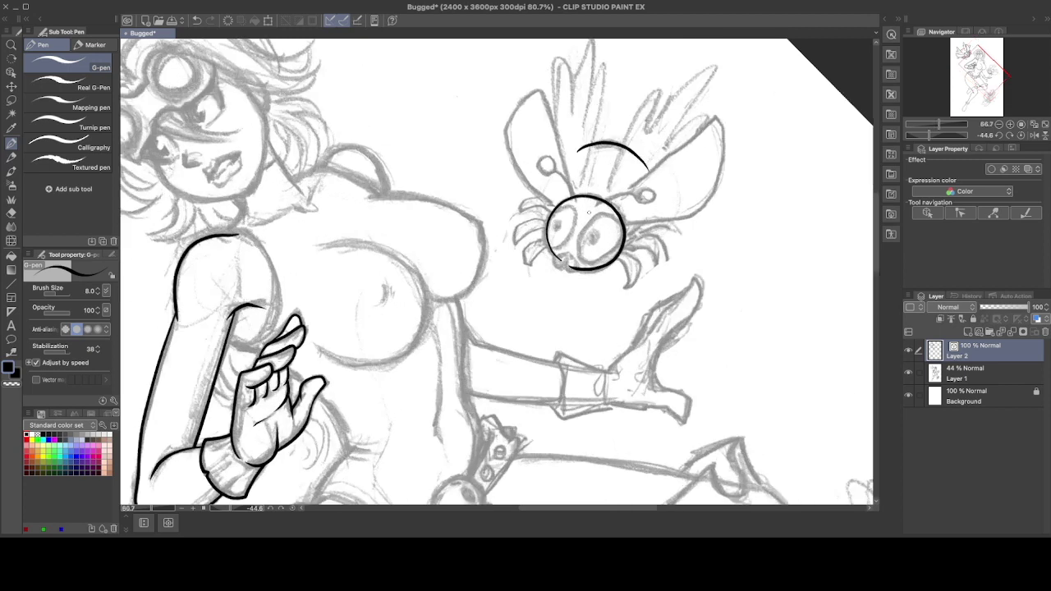
scroll(588, 211, up, 2)
mouse_move(555, 268)
mouse_down()
mouse_move(558, 289)
mouse_move(572, 287)
mouse_up()
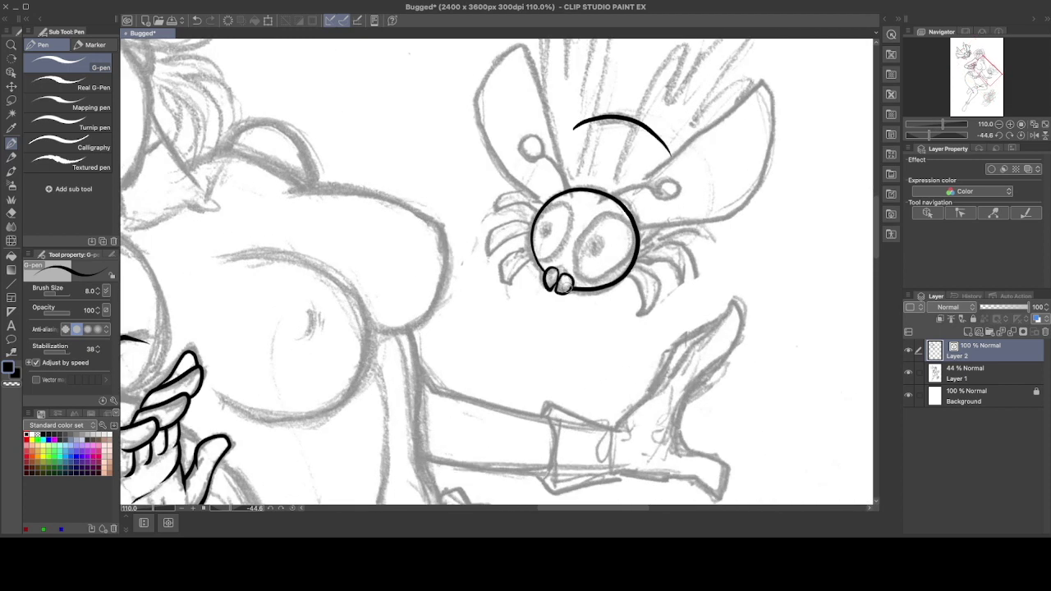
mouse_move(593, 220)
mouse_down()
mouse_move(580, 274)
mouse_move(598, 215)
mouse_move(545, 258)
mouse_up()
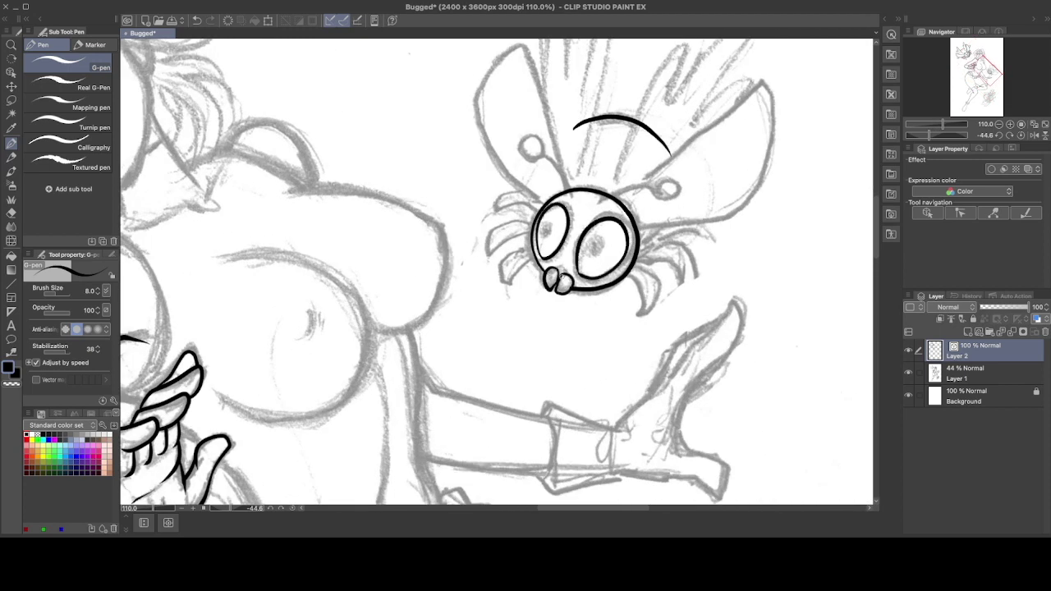
scroll(585, 246, up, 2)
scroll(584, 246, down, 3)
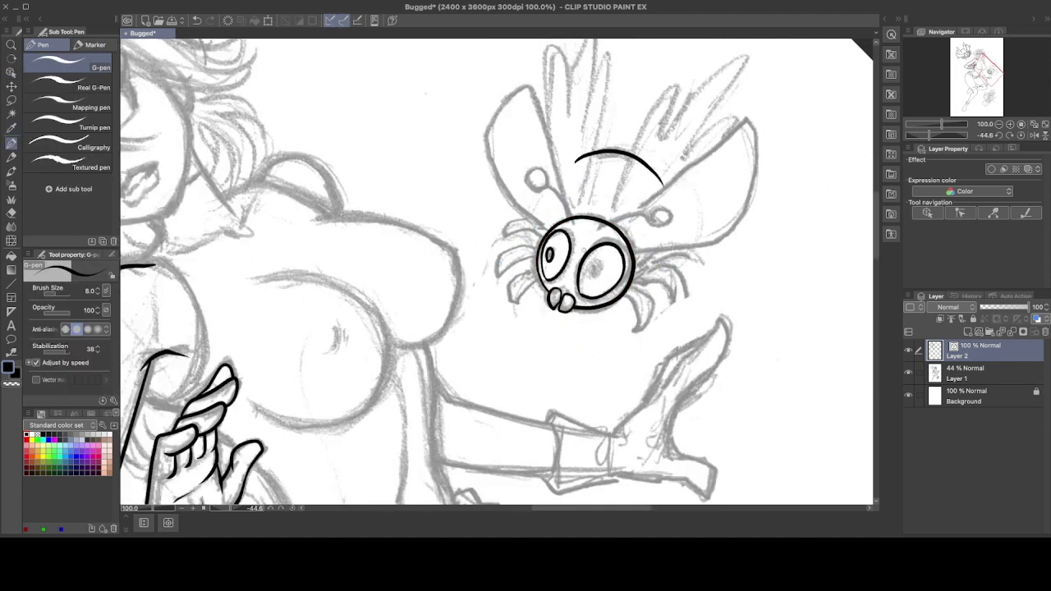
drag(593, 263, 590, 278)
Ink the outlines of the second bug's two open wing covers.
mouse_move(545, 230)
mouse_down()
mouse_move(536, 78)
mouse_move(573, 220)
mouse_move(762, 115)
mouse_up()
drag(762, 115, 632, 250)
drag(539, 72, 507, 196)
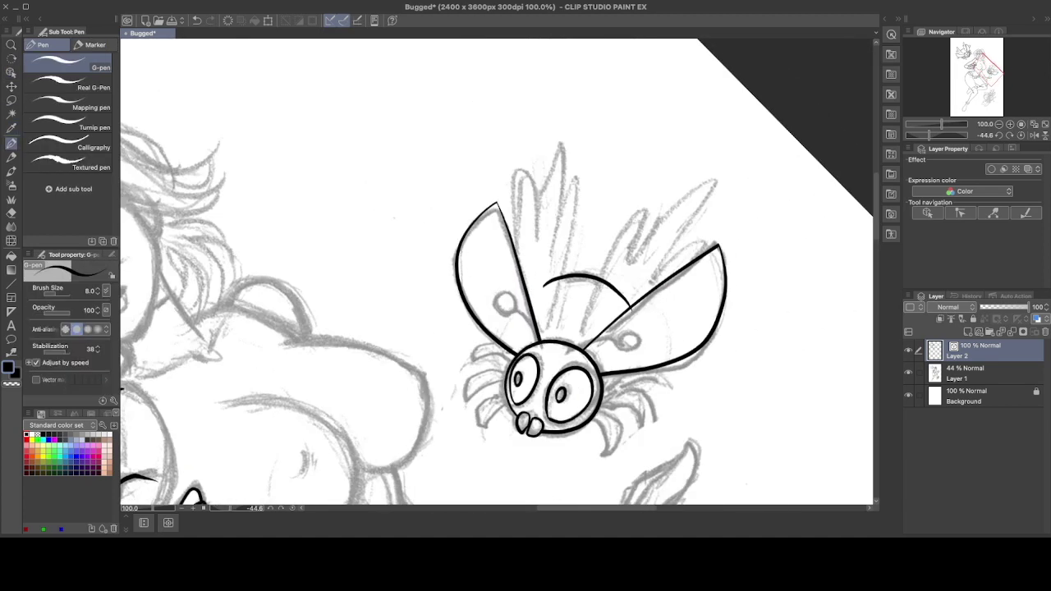
Ink the second bug's feathered inner wings and trim the body arc where the wings overlap it.
mouse_move(582, 273)
mouse_down()
mouse_move(553, 223)
mouse_move(535, 246)
mouse_up()
drag(536, 221, 514, 310)
drag(575, 340, 604, 256)
mouse_move(609, 264)
mouse_down()
mouse_move(711, 196)
mouse_move(640, 284)
mouse_move(705, 246)
mouse_up()
key(ctrl+z)
key(ctrl+z)
key(ctrl+z)
mouse_move(493, 271)
mouse_down()
mouse_move(540, 240)
mouse_move(677, 275)
mouse_up()
key(e)
mouse_move(696, 180)
mouse_down()
mouse_move(678, 239)
mouse_move(625, 312)
mouse_up()
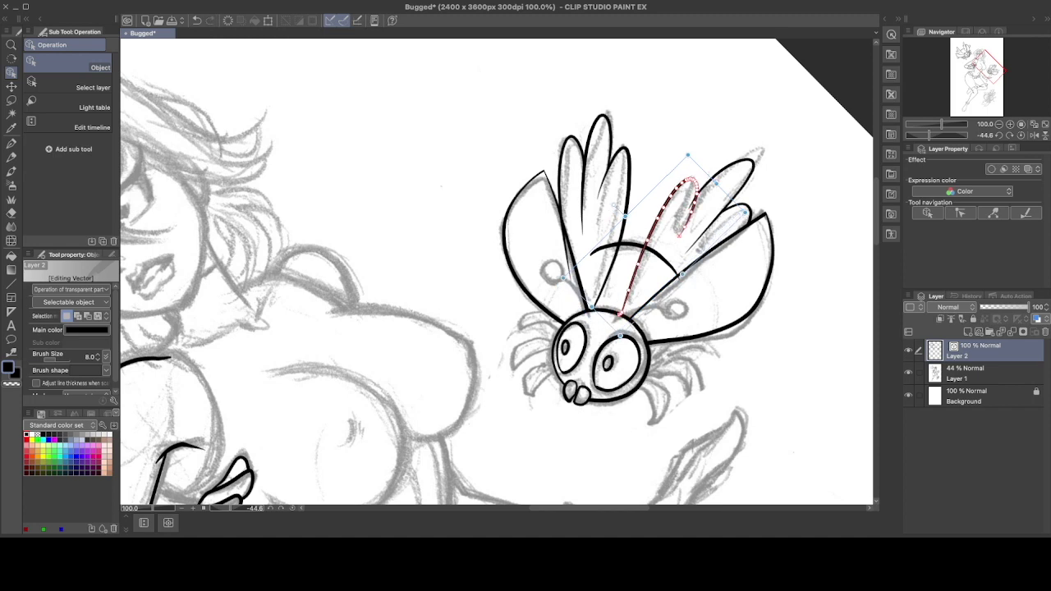
key(p)
key(ctrl+z)
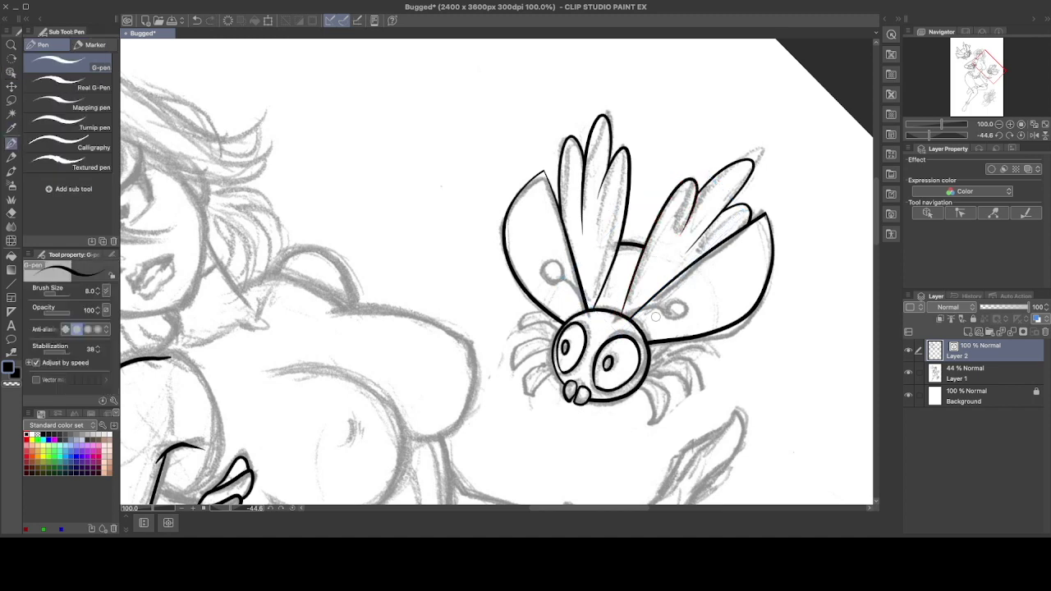
Ink the second bug's two round-tipped antennae, redoing the strokes that miss the sketch.
mouse_move(614, 251)
mouse_down()
mouse_move(597, 325)
mouse_move(574, 285)
mouse_up()
drag(638, 247, 581, 266)
key(ctrl+z)
key(ctrl+z)
drag(522, 209, 521, 208)
drag(527, 224, 552, 257)
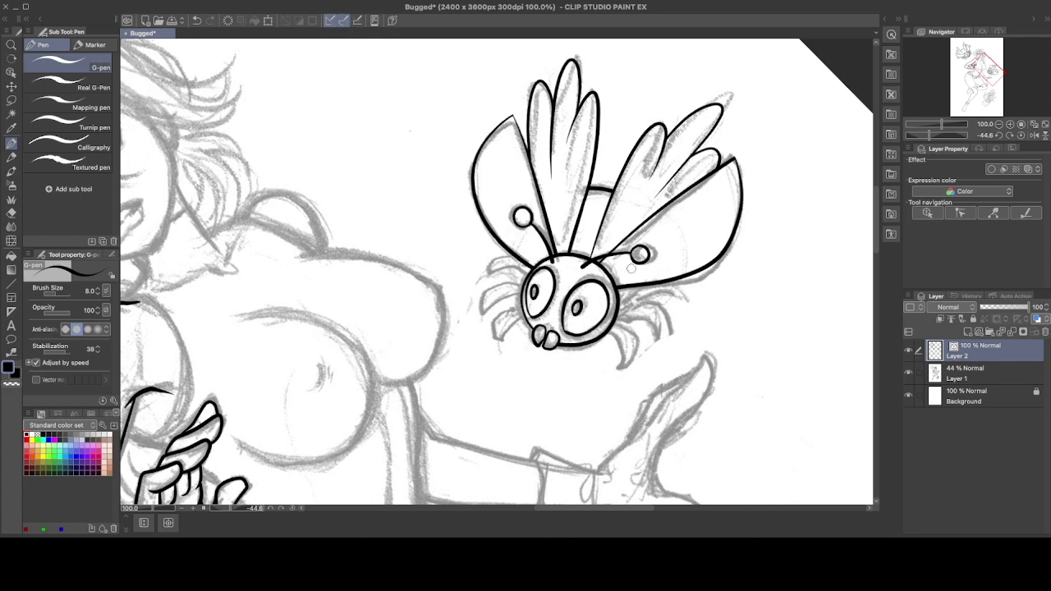
key(ctrl+z)
Ink the second bug's curved legs on both sides of its head and add motion lines near its wings.
mouse_move(614, 322)
mouse_down()
mouse_move(626, 329)
mouse_move(630, 366)
mouse_move(612, 332)
mouse_up()
mouse_move(613, 301)
mouse_down()
mouse_move(662, 320)
mouse_move(611, 322)
mouse_up()
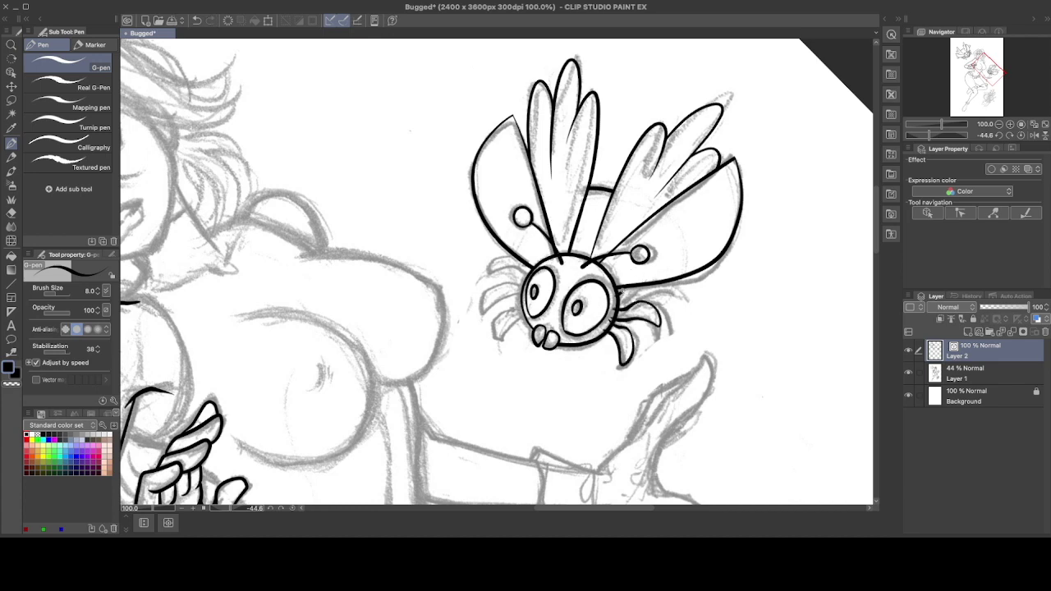
mouse_move(521, 281)
mouse_down()
mouse_move(486, 303)
mouse_move(497, 334)
mouse_up()
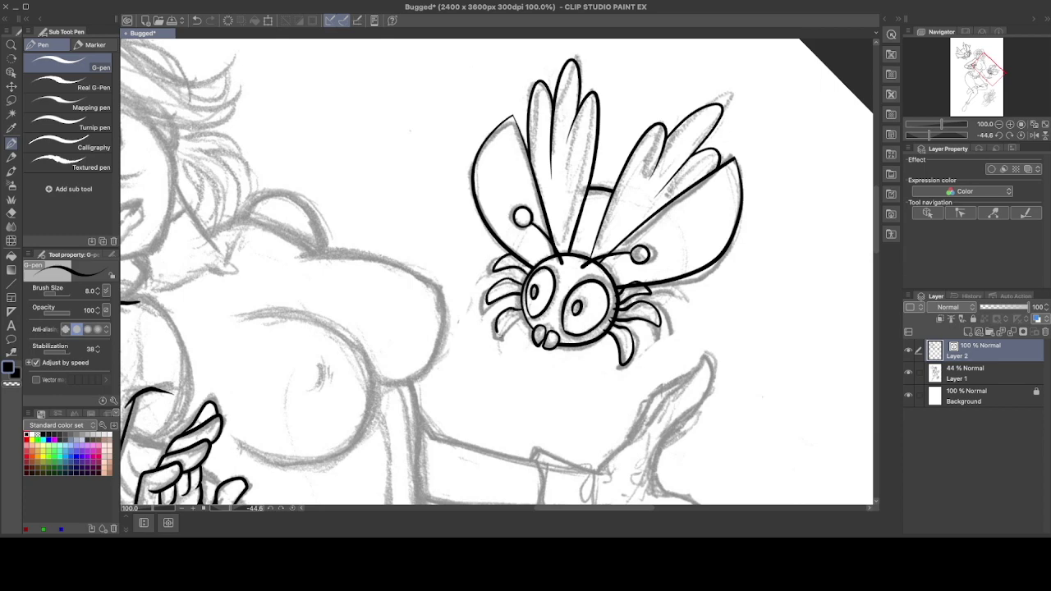
scroll(575, 246, down, 4)
scroll(538, 121, up, 2)
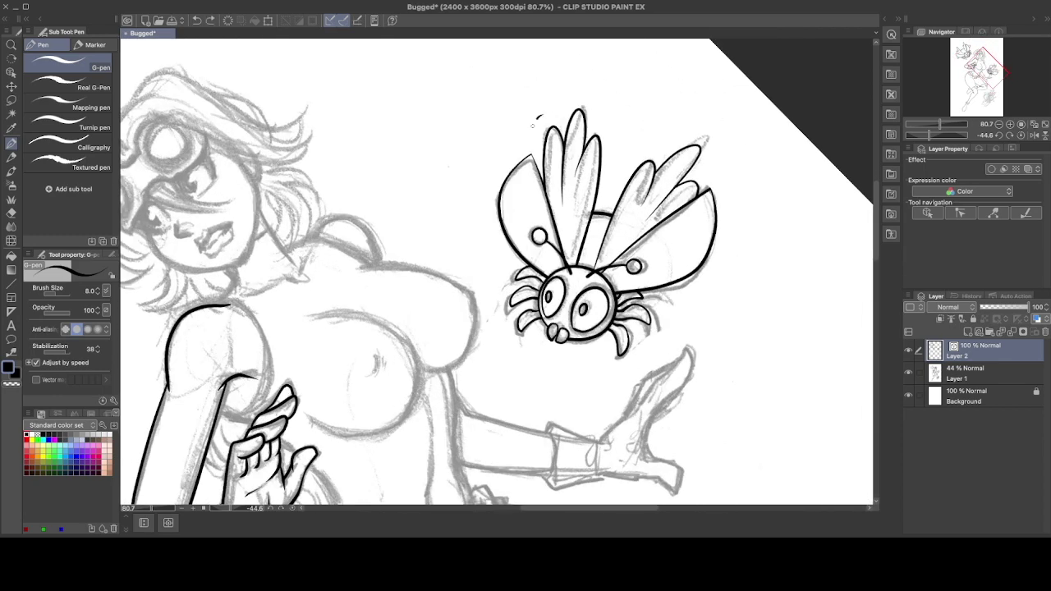
scroll(493, 246, down, 3)
Ink the woman's face contour and ear, and the swept hair locks on the side facing the first bug.
scroll(493, 230, up, 3)
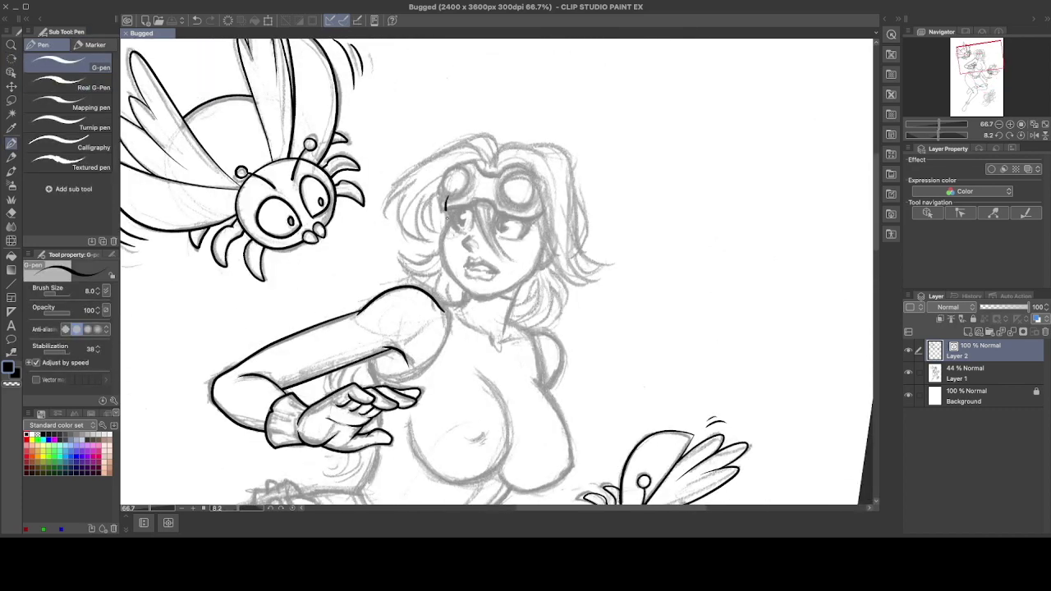
drag(542, 232, 504, 247)
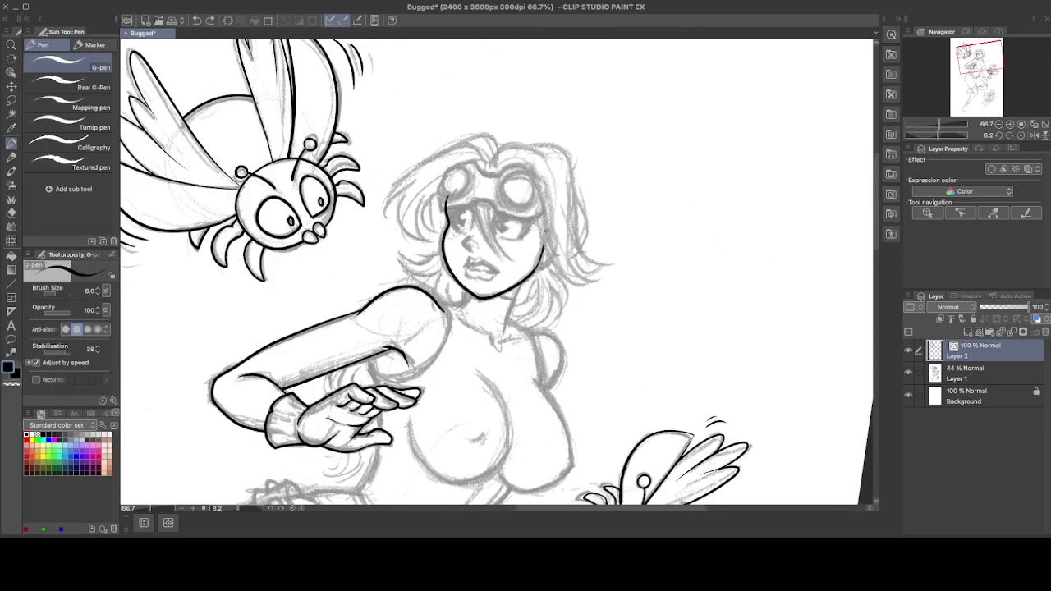
drag(480, 147, 388, 215)
key(ctrl+z)
mouse_move(414, 182)
mouse_down()
mouse_move(387, 224)
mouse_move(397, 241)
mouse_up()
drag(438, 175, 404, 243)
mouse_move(440, 189)
mouse_down()
mouse_move(417, 240)
mouse_move(429, 232)
mouse_up()
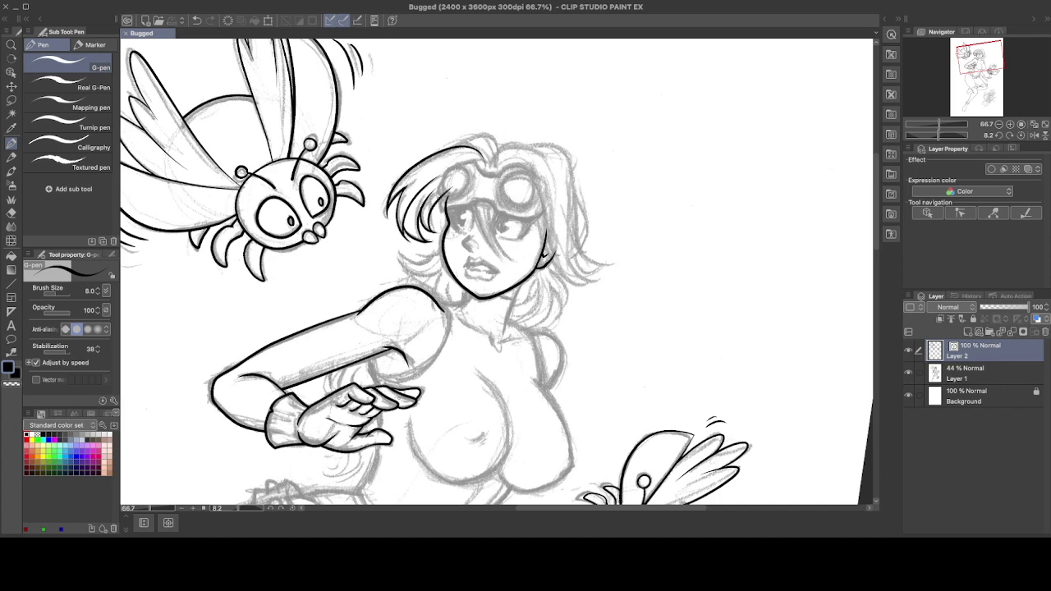
Ink the lower hair locks beside the woman's jaw and the lines of her neck.
scroll(443, 361, up, 2)
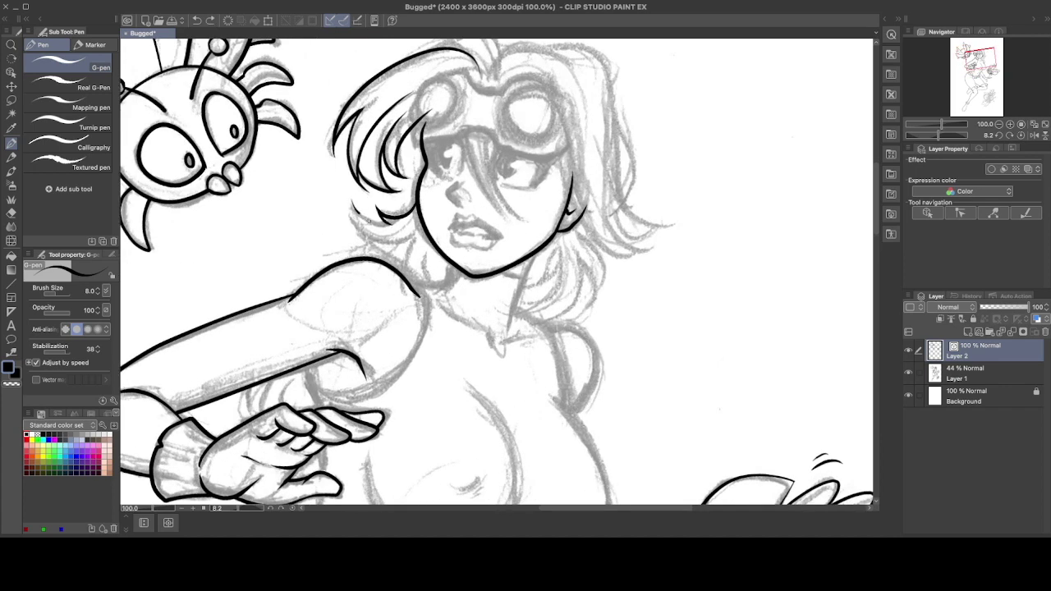
drag(353, 202, 394, 226)
mouse_move(362, 215)
mouse_down()
mouse_move(414, 244)
mouse_move(443, 297)
mouse_up()
drag(425, 248, 448, 297)
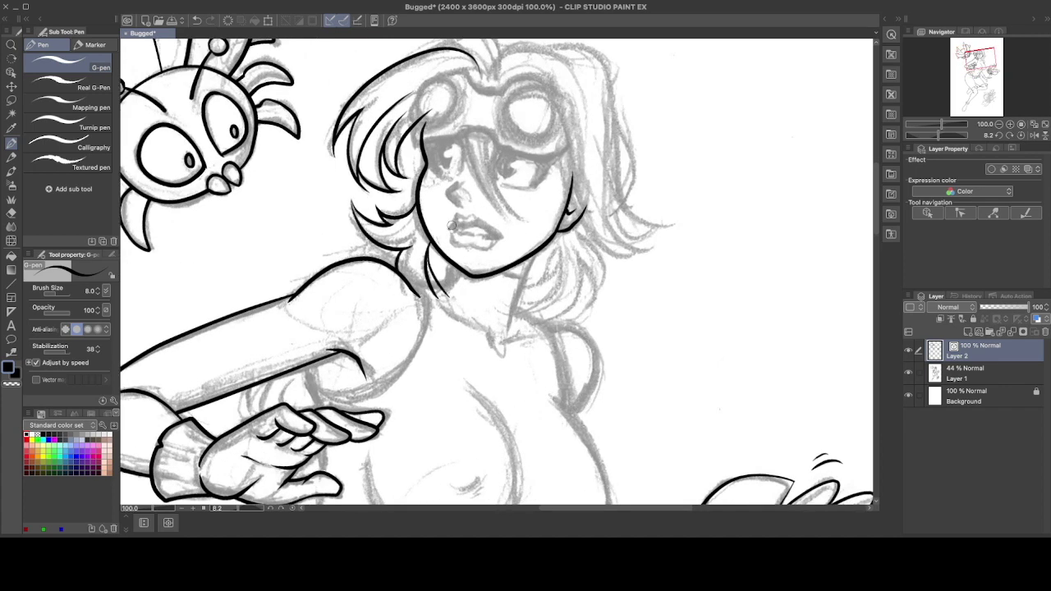
drag(530, 258, 507, 332)
drag(443, 271, 398, 284)
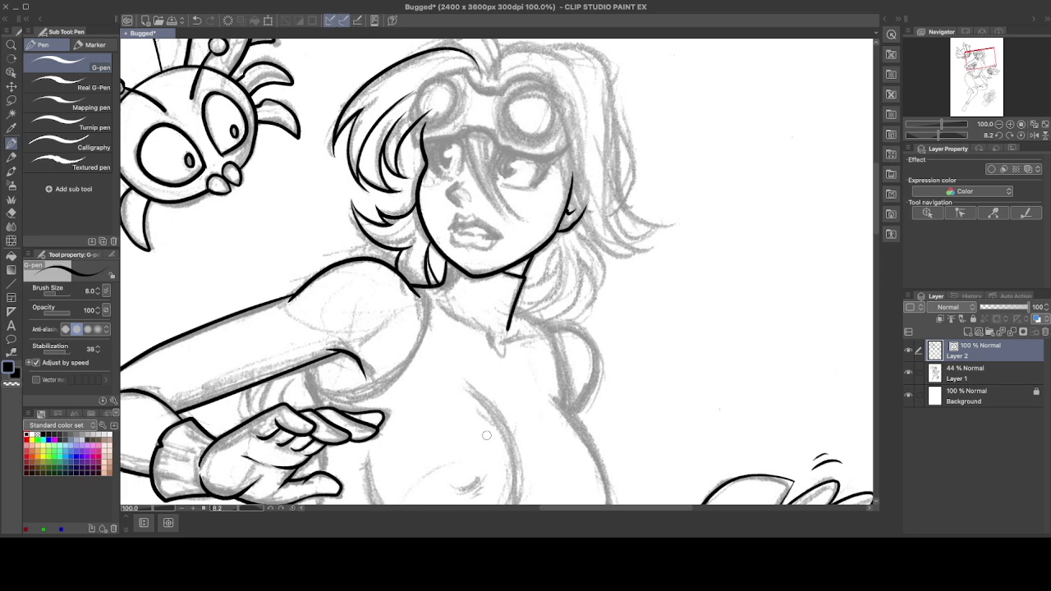
Ink the hair locks hanging behind the woman's neck below her ear.
drag(557, 235, 521, 279)
drag(557, 237, 513, 325)
mouse_move(583, 245)
mouse_down()
mouse_move(526, 329)
mouse_move(580, 311)
mouse_up()
drag(604, 215, 574, 306)
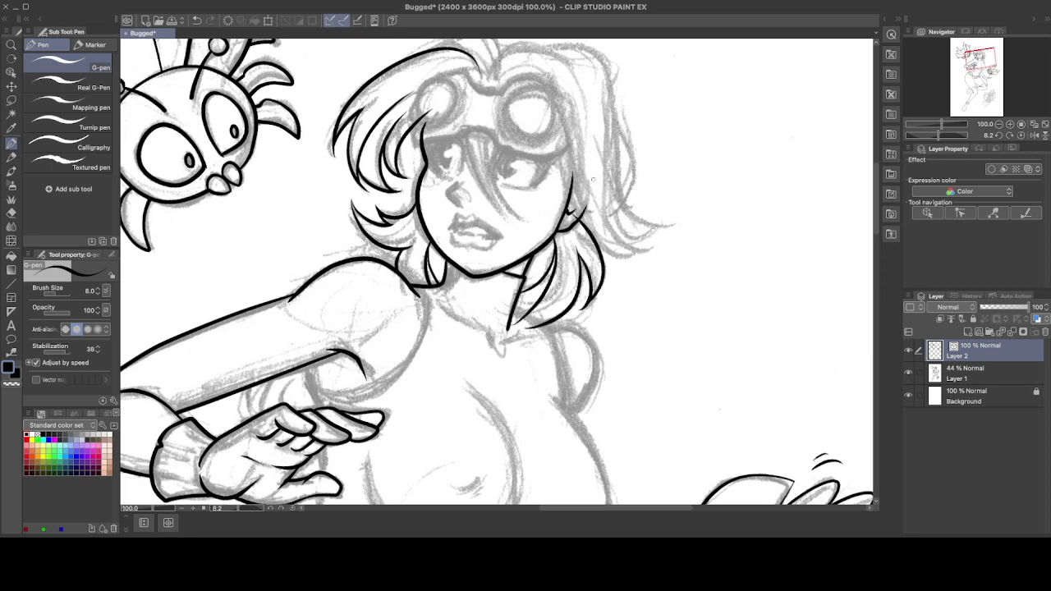
Ink the crown of the woman's hair and the long outer locks flicking out past her ear.
mouse_move(657, 195)
mouse_down()
mouse_move(581, 253)
mouse_move(614, 316)
mouse_up()
key(ctrl+z)
drag(481, 145, 585, 212)
mouse_move(487, 148)
mouse_down()
mouse_move(550, 164)
mouse_move(596, 320)
mouse_move(641, 324)
mouse_up()
key(ctrl+z)
key(ctrl+z)
drag(546, 120, 652, 305)
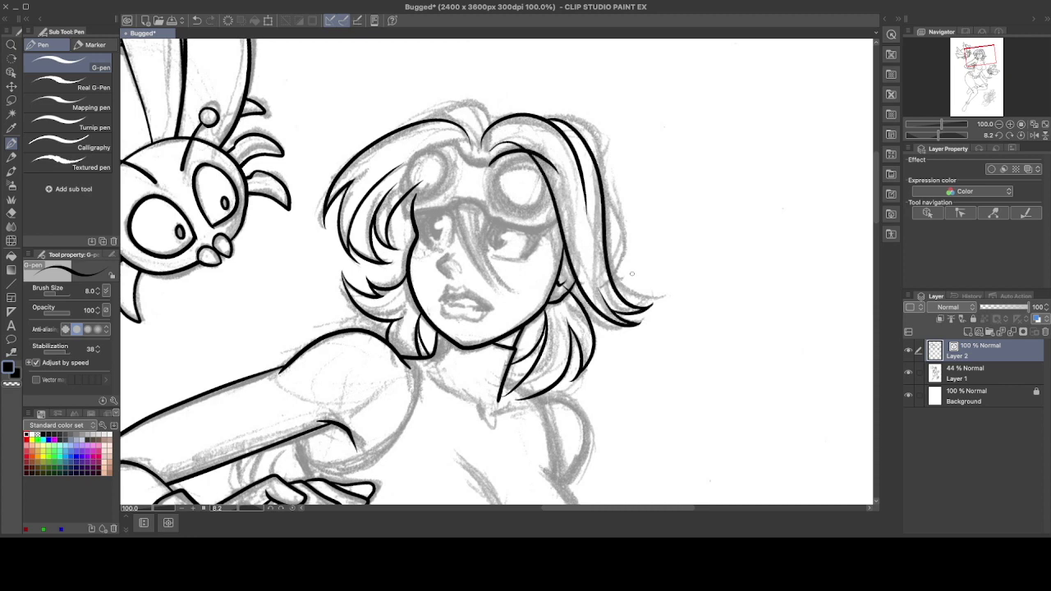
drag(399, 129, 519, 128)
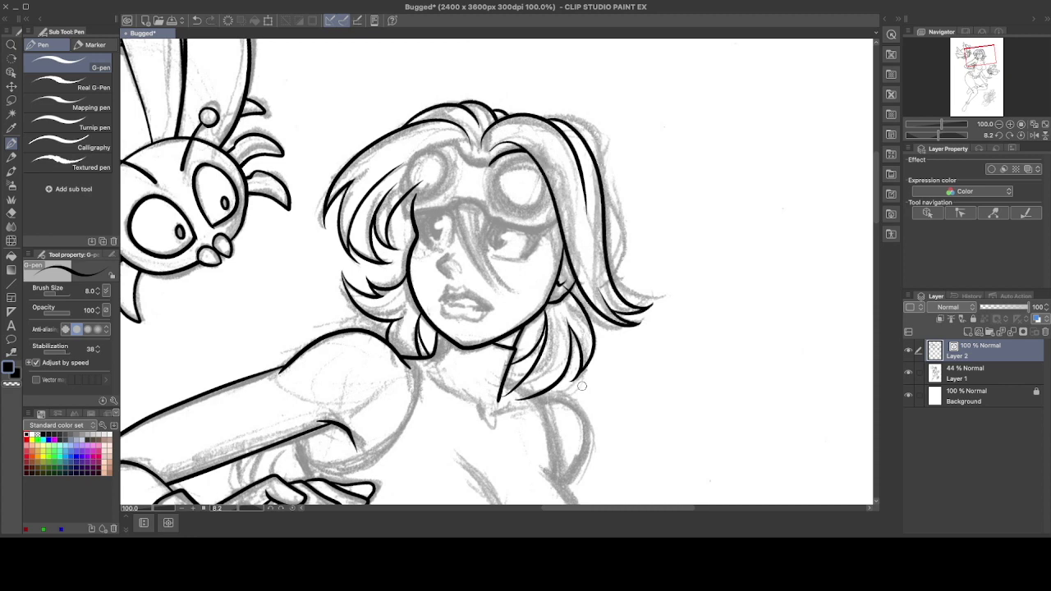
Ink the hair line beside the woman's ear and the loose strand falling across her face.
drag(575, 276, 559, 320)
key(ctrl+z)
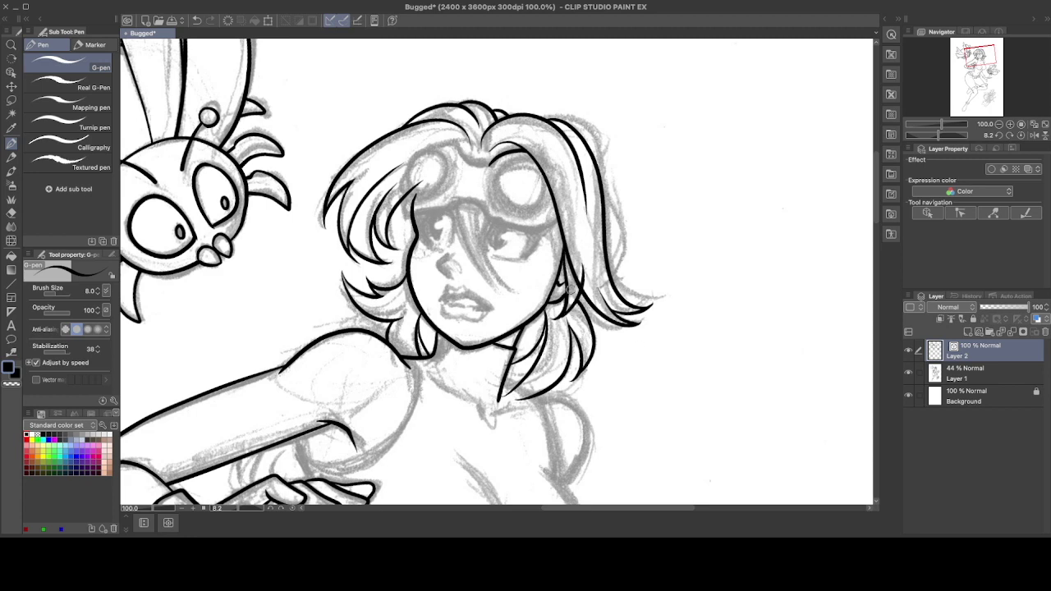
drag(444, 263, 498, 305)
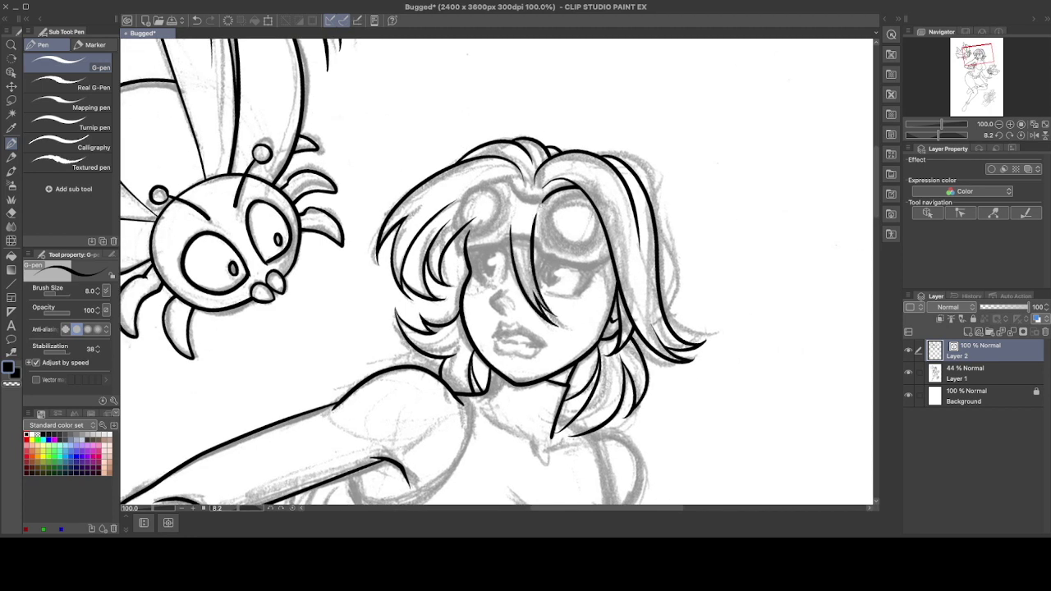
Ink the woman's goggles on her forehead, including the frame, both round lenses, upper edge and strap.
mouse_move(456, 223)
mouse_down()
mouse_move(612, 267)
mouse_move(606, 302)
mouse_up()
drag(443, 263, 488, 295)
drag(502, 246, 552, 238)
mouse_move(588, 256)
mouse_down()
mouse_move(645, 271)
mouse_move(608, 227)
mouse_move(644, 238)
mouse_up()
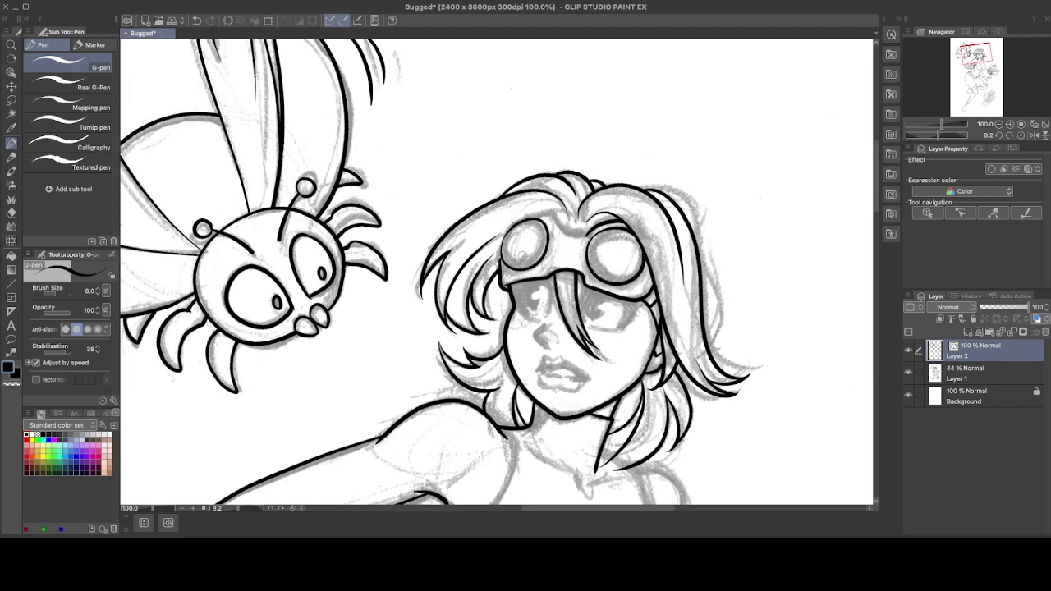
key(ctrl+z)
mouse_move(522, 236)
mouse_down()
mouse_move(583, 212)
mouse_move(562, 214)
mouse_up()
drag(558, 234, 617, 219)
drag(511, 227, 566, 212)
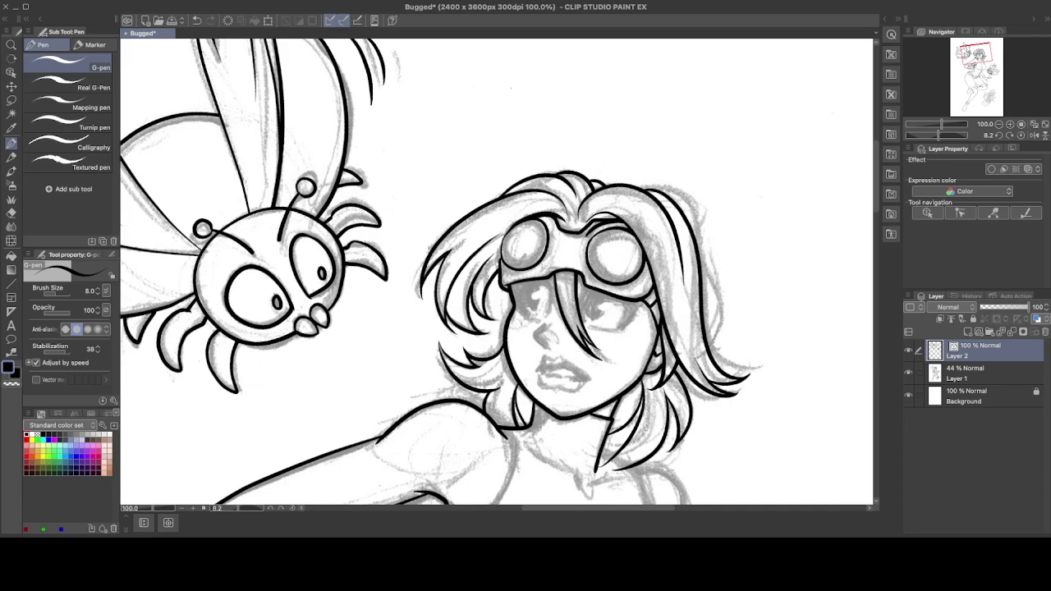
scroll(497, 271, up, 3)
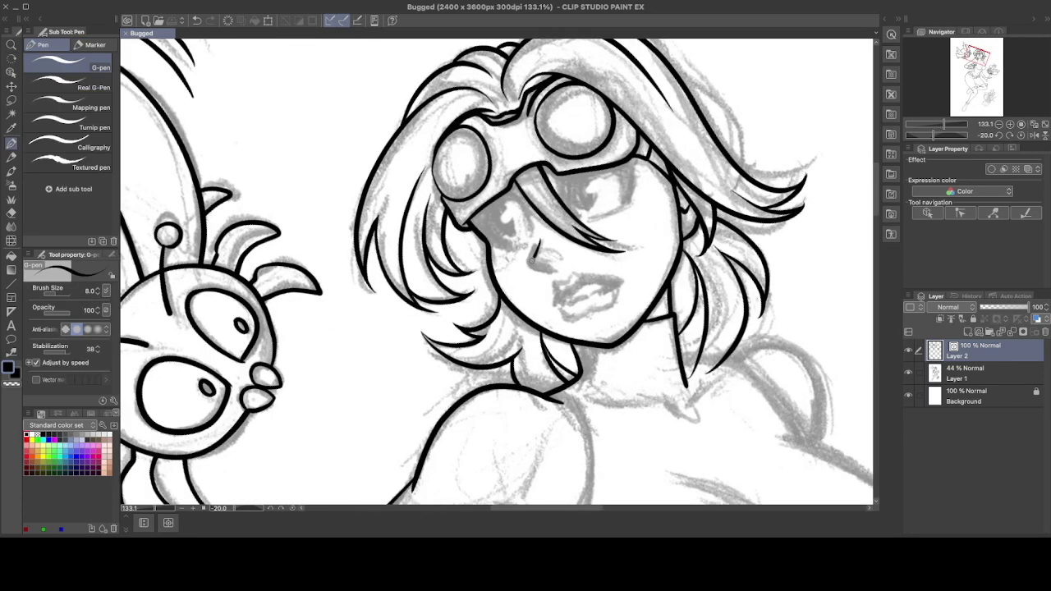
Ink the woman's nose, parted lips and both eyes, including lashes, irises and pupils.
mouse_move(553, 289)
mouse_down()
mouse_move(614, 279)
mouse_move(564, 292)
mouse_move(565, 304)
mouse_up()
scroll(592, 309, right, 2)
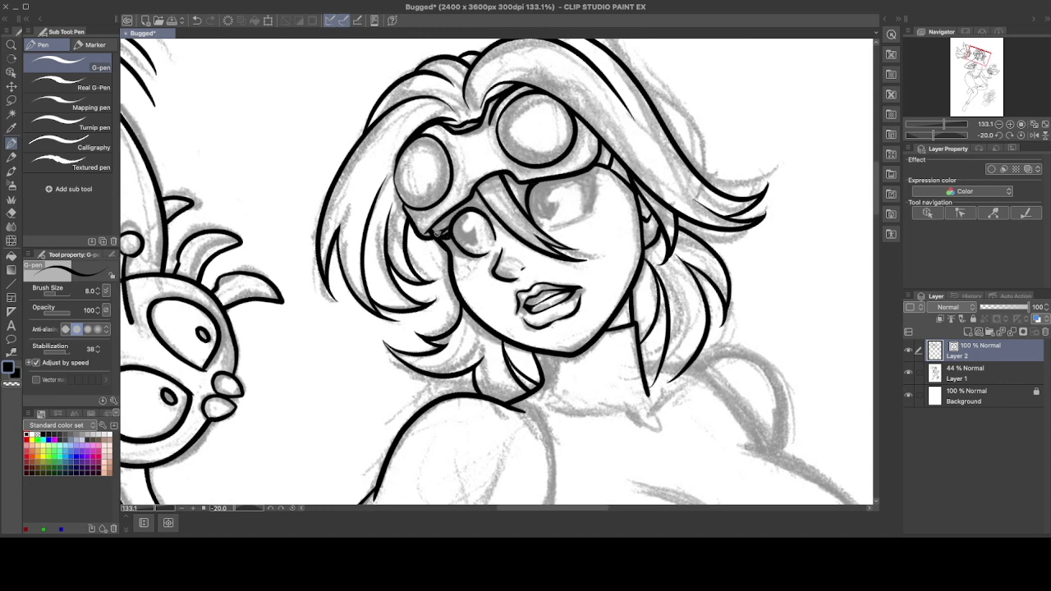
mouse_move(544, 231)
mouse_down()
mouse_move(586, 176)
mouse_move(534, 215)
mouse_up()
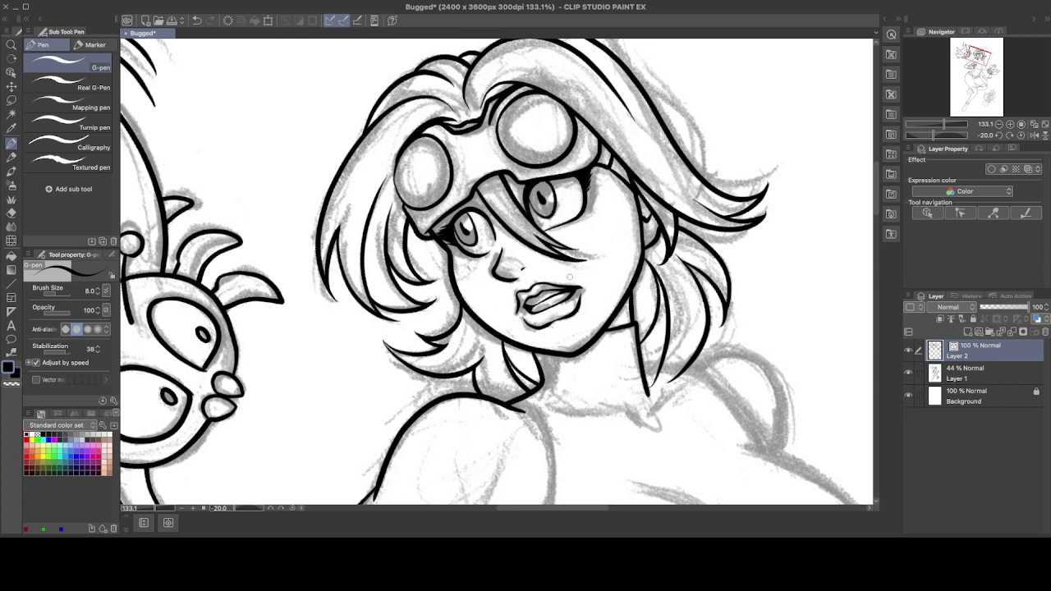
scroll(466, 236, down, 3)
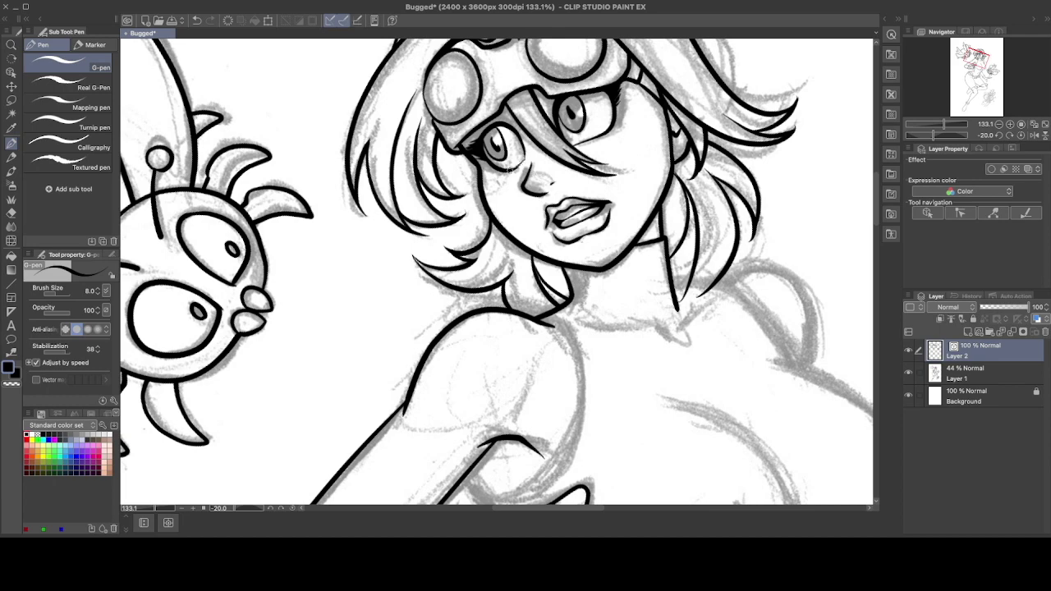
scroll(517, 164, down, 5)
scroll(587, 120, up, 2)
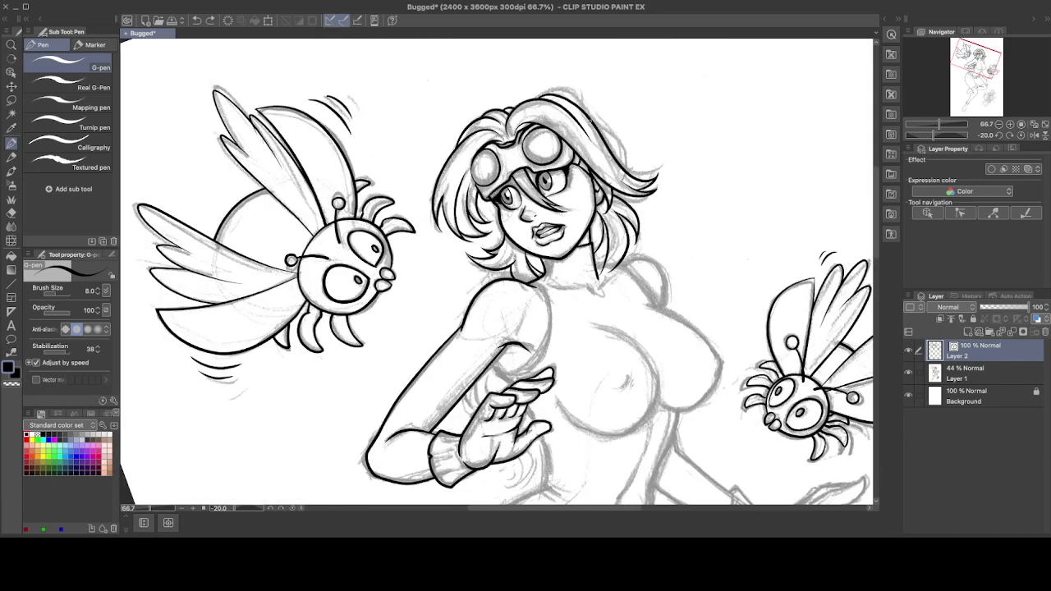
Lay a curve ruler along the rounded inner edge of the woman's near shoulder and ink the edge down to the armpit.
drag(594, 125, 641, 167)
scroll(493, 349, down, 2)
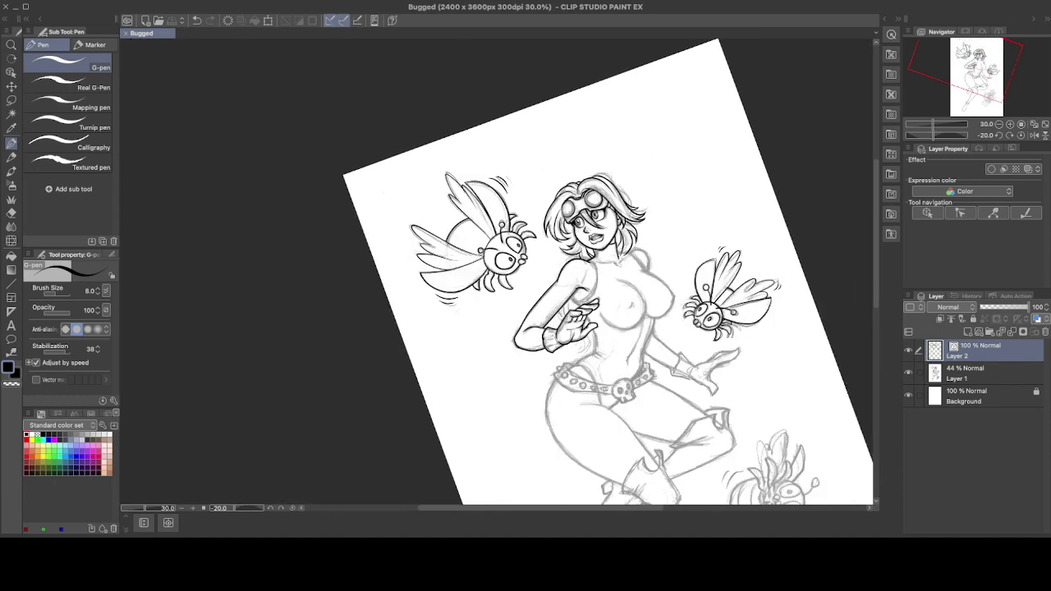
scroll(493, 349, up, 4)
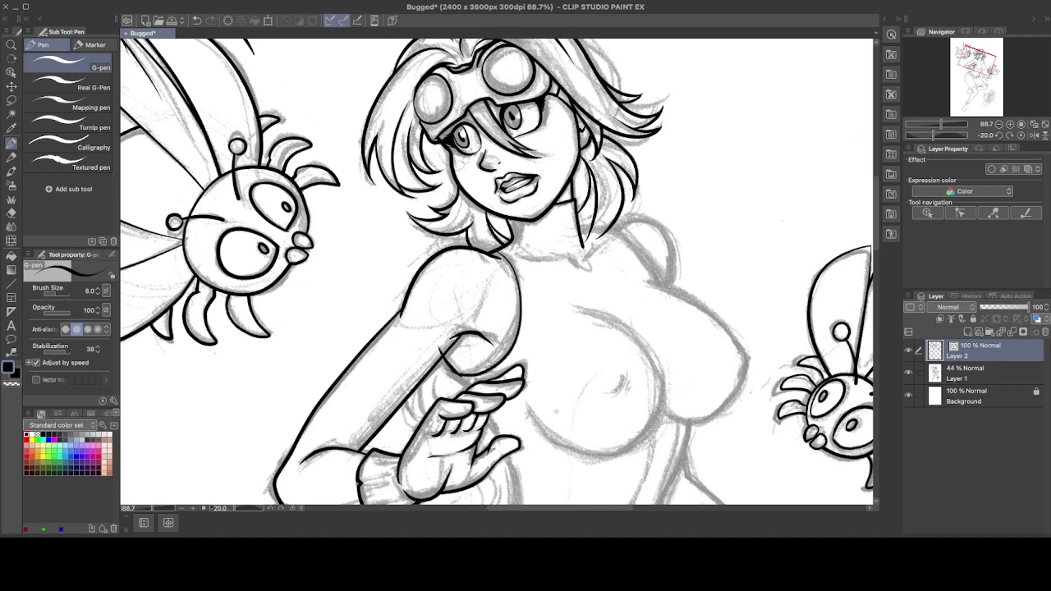
key(u)
click(411, 319)
key(p)
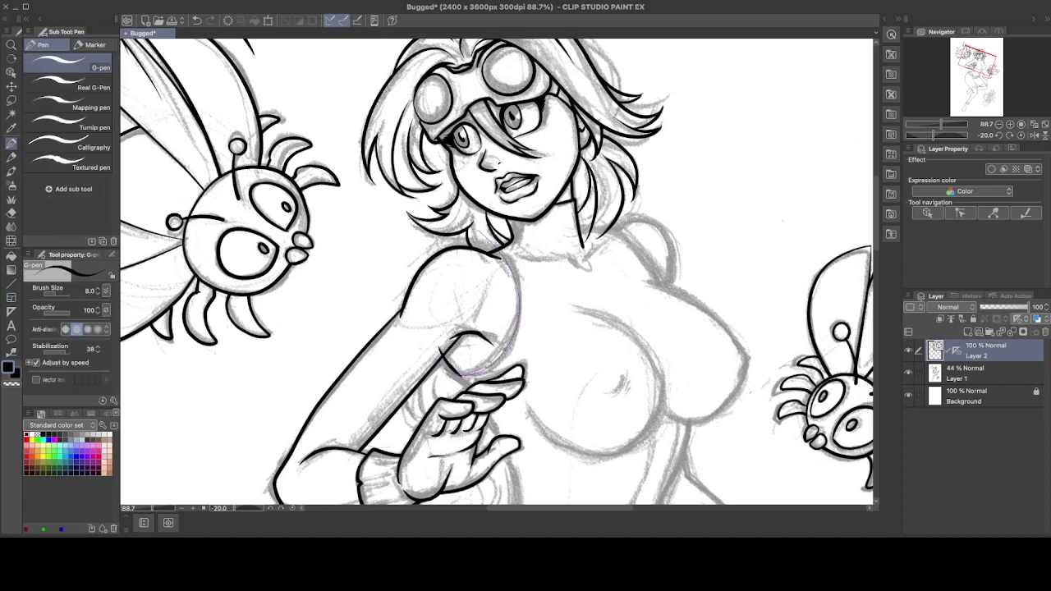
drag(450, 348, 505, 374)
drag(485, 237, 517, 358)
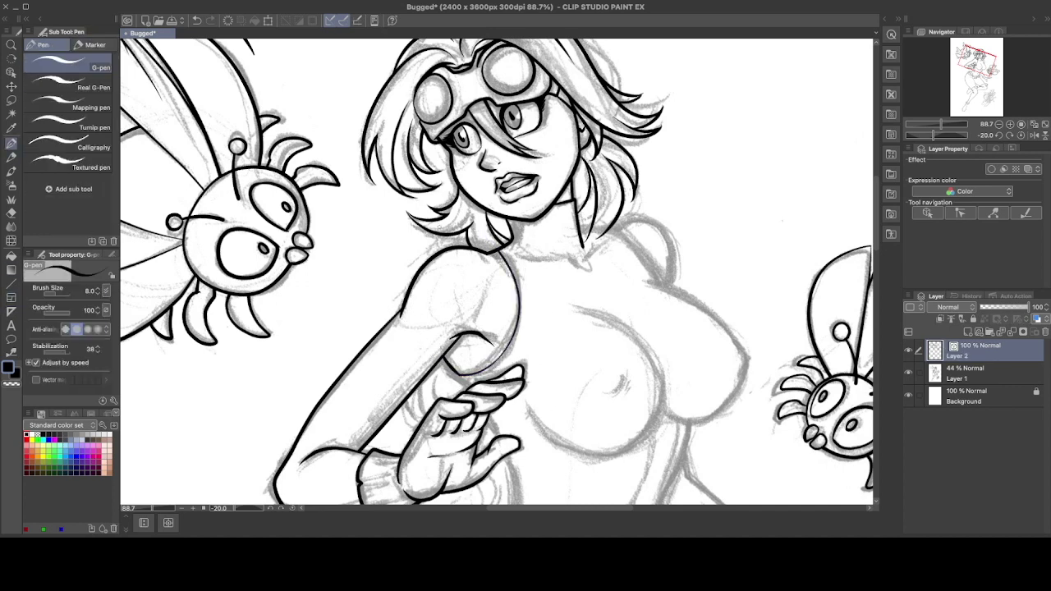
Ink the woman's waist on both sides, the stomach contours and the crease lines where the hips meet the thighs.
drag(493, 345, 476, 185)
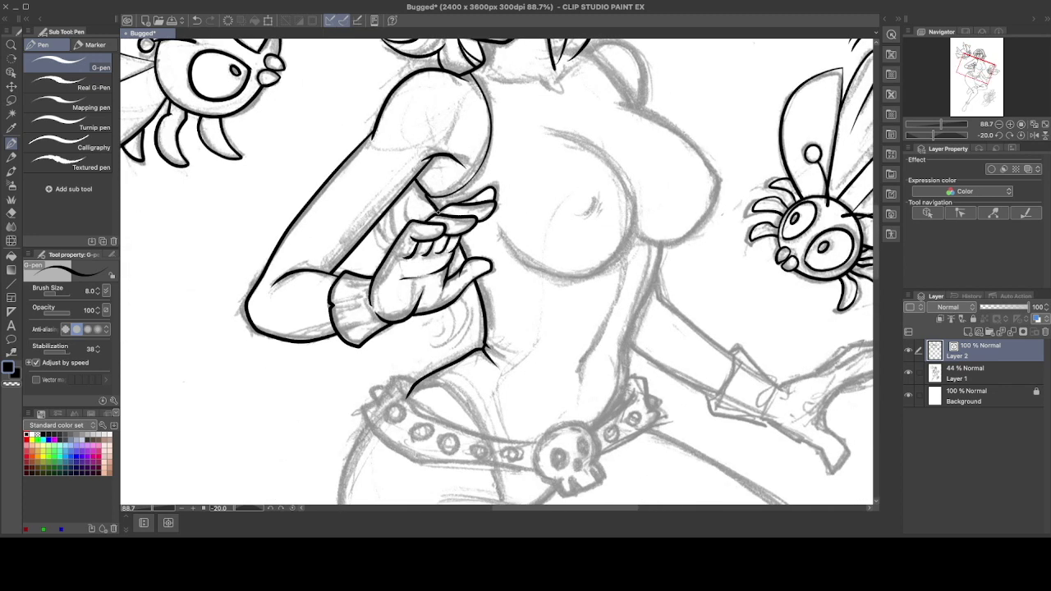
drag(620, 277, 579, 363)
drag(535, 329, 497, 404)
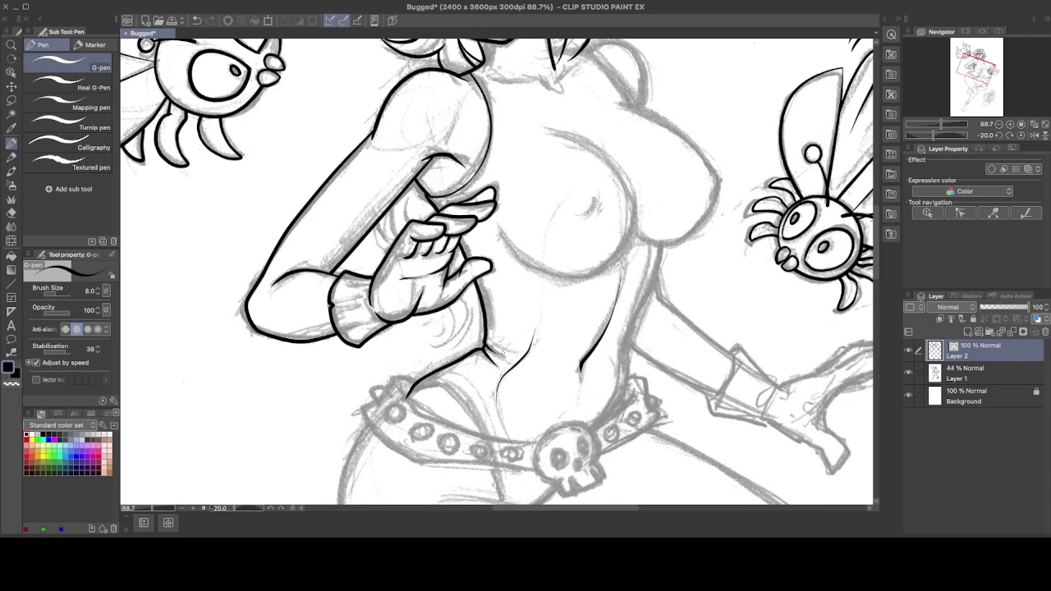
drag(661, 256, 619, 413)
drag(618, 356, 583, 441)
drag(647, 258, 634, 298)
drag(509, 394, 530, 262)
drag(430, 261, 525, 393)
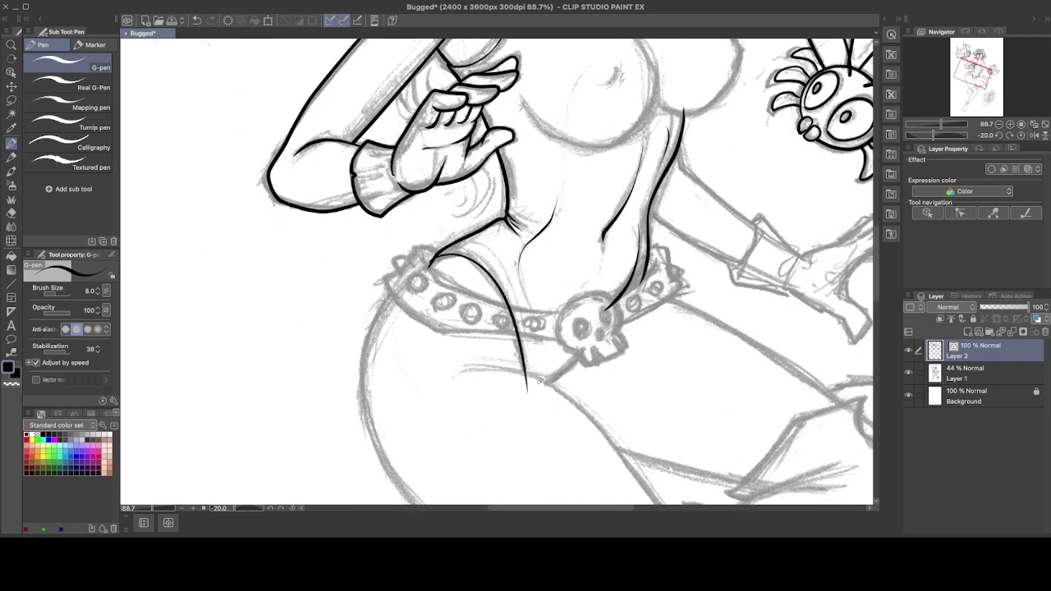
drag(593, 333, 538, 384)
Place curve rulers along the outer edge and the upper edge of the woman's near thigh, down to the knee.
scroll(516, 381, down, 3)
key(u)
click(93, 87)
drag(389, 232, 375, 300)
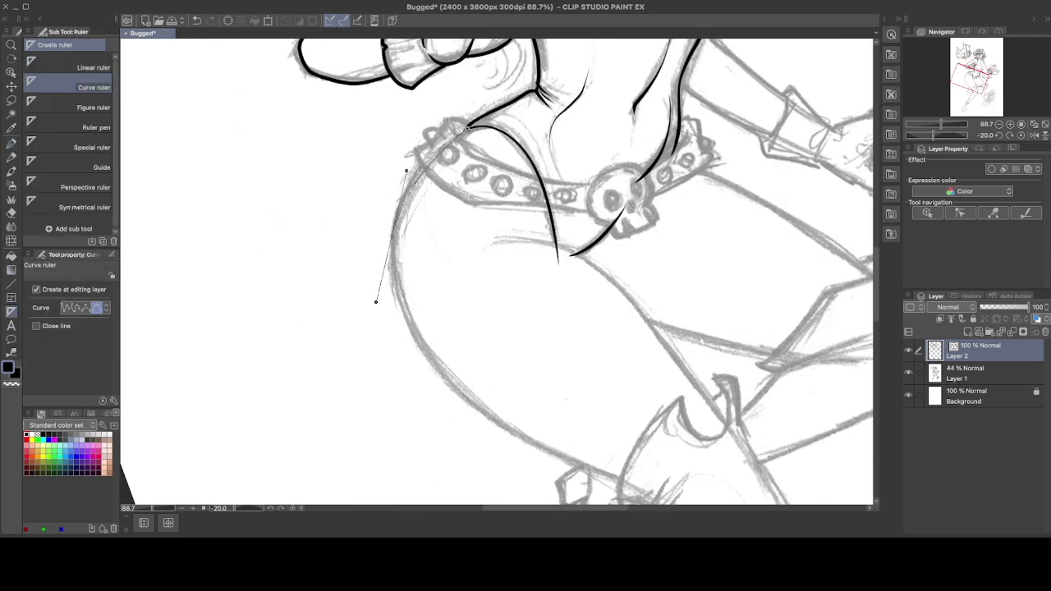
scroll(493, 312, down, 2)
click(438, 307)
double_click(689, 419)
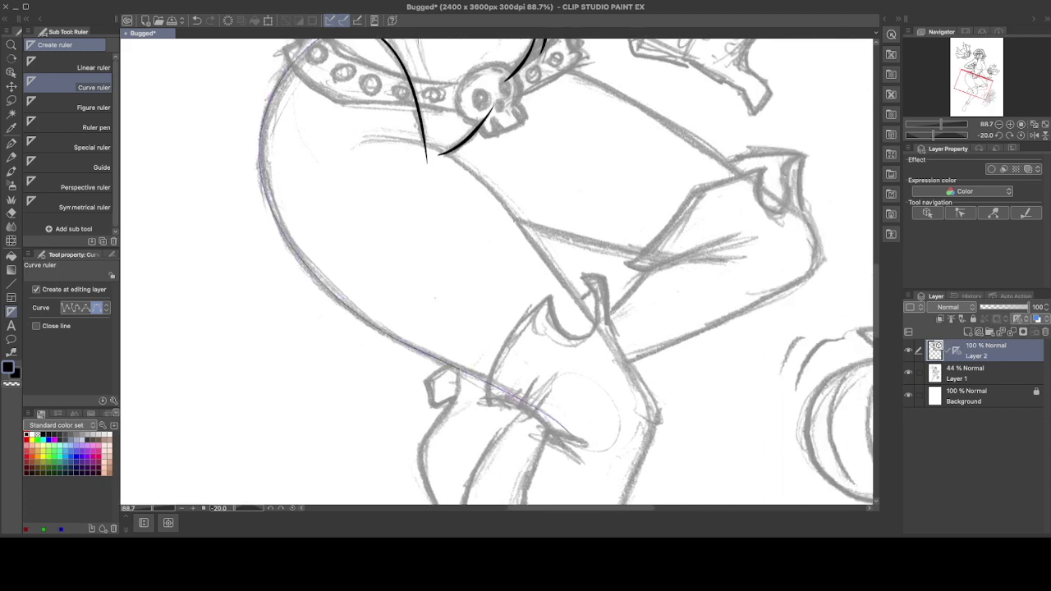
scroll(575, 329, right, 3)
click(341, 146)
double_click(653, 417)
Ink both edges of the near thigh with the G-pen, following the curve rulers from hip to knee.
key(p)
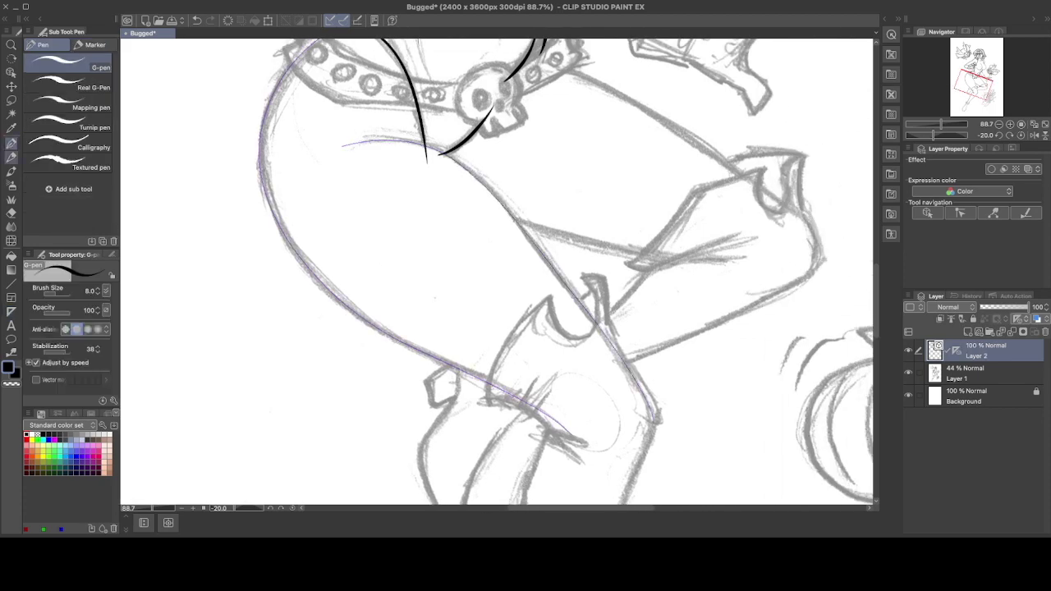
drag(443, 156, 613, 423)
scroll(574, 370, up, 2)
scroll(534, 329, down, 3)
drag(293, 49, 563, 387)
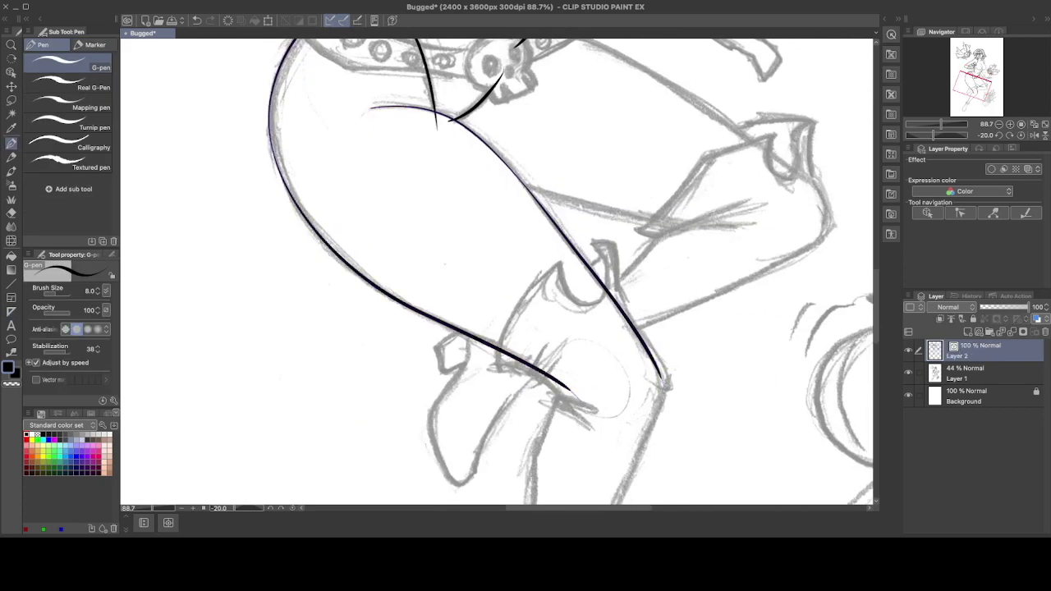
scroll(468, 374, up, 3)
scroll(468, 374, down, 3)
Ink the pointed, notched top of the near boot, the bent knee and the creases behind it.
mouse_move(559, 335)
mouse_down()
mouse_move(526, 191)
mouse_move(582, 187)
mouse_move(608, 374)
mouse_up()
drag(590, 230, 624, 296)
drag(477, 283, 534, 316)
drag(514, 273, 497, 297)
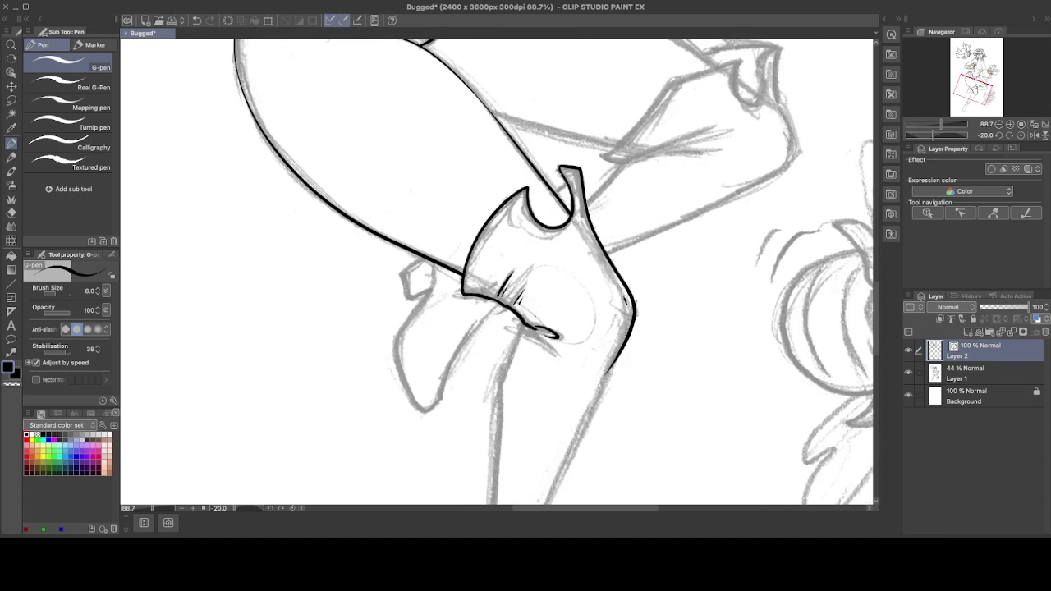
Ink the foot of the far leg showing beneath the near thigh, with its heel and sole.
scroll(555, 220, down, 3)
mouse_move(502, 145)
mouse_down()
mouse_move(473, 256)
mouse_move(545, 227)
mouse_move(583, 190)
mouse_up()
mouse_move(499, 151)
mouse_down()
mouse_move(504, 174)
mouse_move(474, 226)
mouse_up()
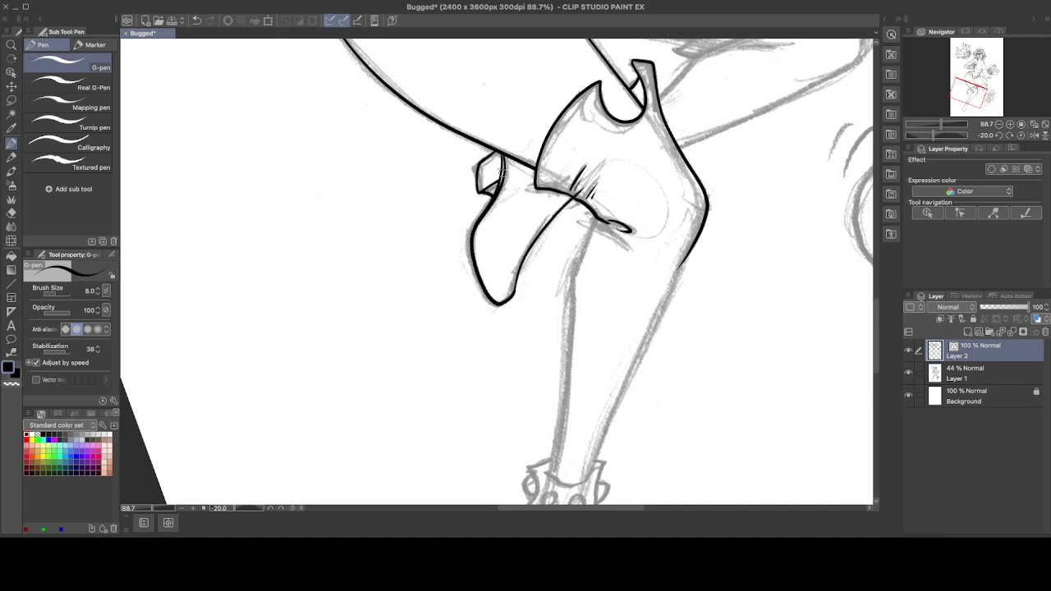
Ink the front and back edges of the near lower leg from the knee down to the ankle.
scroll(491, 264, down, 3)
drag(519, 98, 480, 317)
key(ctrl+z)
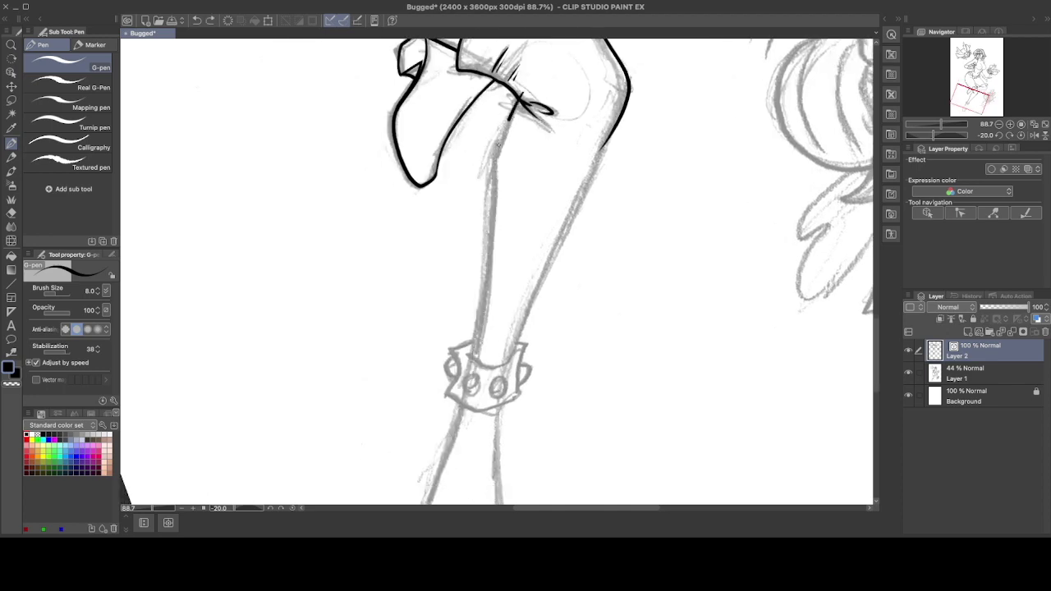
drag(510, 124, 464, 380)
scroll(465, 379, up, 2)
drag(538, 218, 438, 458)
Ink the studded ankle cuff and the pointed foot of the near leg.
scroll(493, 271, down, 4)
mouse_move(465, 197)
mouse_down()
mouse_move(431, 345)
mouse_move(502, 322)
mouse_move(504, 177)
mouse_up()
mouse_move(457, 130)
mouse_down()
mouse_move(460, 187)
mouse_move(516, 127)
mouse_move(527, 131)
mouse_move(522, 170)
mouse_up()
mouse_move(508, 164)
mouse_down()
mouse_move(494, 186)
mouse_move(467, 182)
mouse_up()
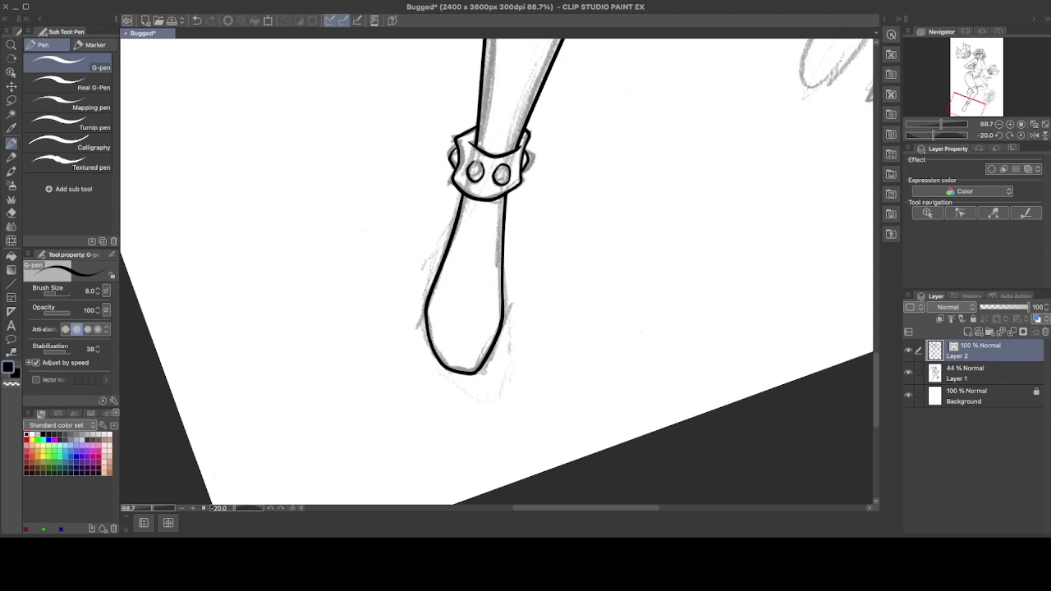
Ink the skull belt buckle with its eye sockets, nose and teeth.
scroll(493, 271, down, 3)
scroll(683, 315, up, 2)
scroll(683, 315, up, 3)
mouse_move(543, 172)
mouse_down()
mouse_move(567, 224)
mouse_move(516, 261)
mouse_move(542, 273)
mouse_move(570, 244)
mouse_move(560, 220)
mouse_move(542, 241)
mouse_up()
mouse_move(517, 213)
mouse_down()
mouse_move(506, 238)
mouse_move(526, 212)
mouse_up()
mouse_move(546, 197)
mouse_down()
mouse_move(550, 222)
mouse_move(616, 312)
mouse_up()
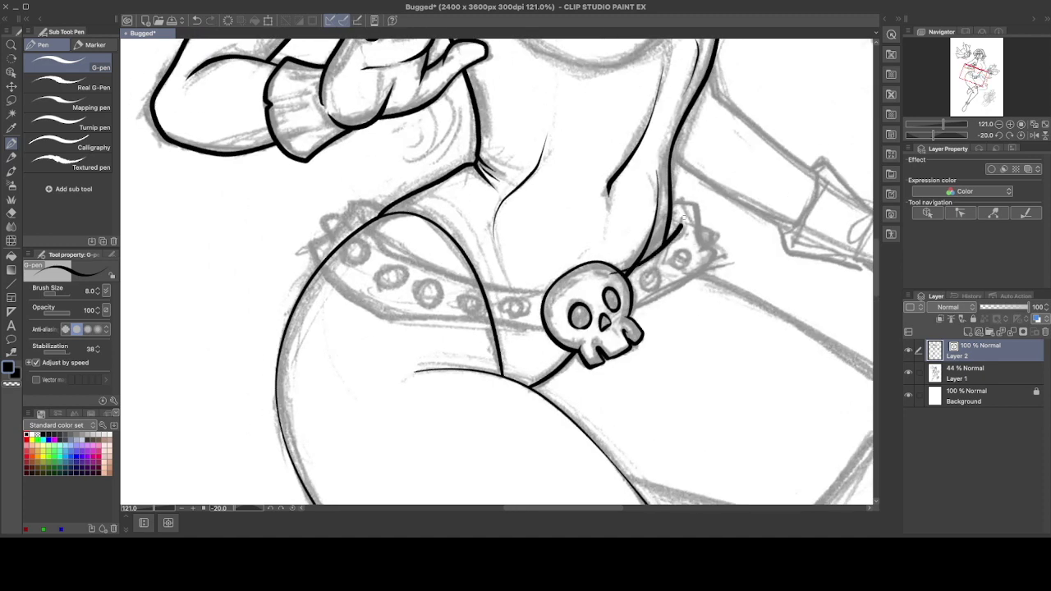
Ink the belt band on both sides of the skull buckle, including its flared ends over the hips.
drag(682, 214, 680, 262)
key(ctrl+z)
drag(684, 215, 676, 246)
drag(681, 201, 624, 315)
drag(575, 246, 604, 218)
mouse_move(585, 261)
mouse_down()
mouse_move(397, 191)
mouse_move(577, 302)
mouse_up()
key(ctrl+z)
drag(514, 251, 519, 291)
scroll(380, 236, up, 1)
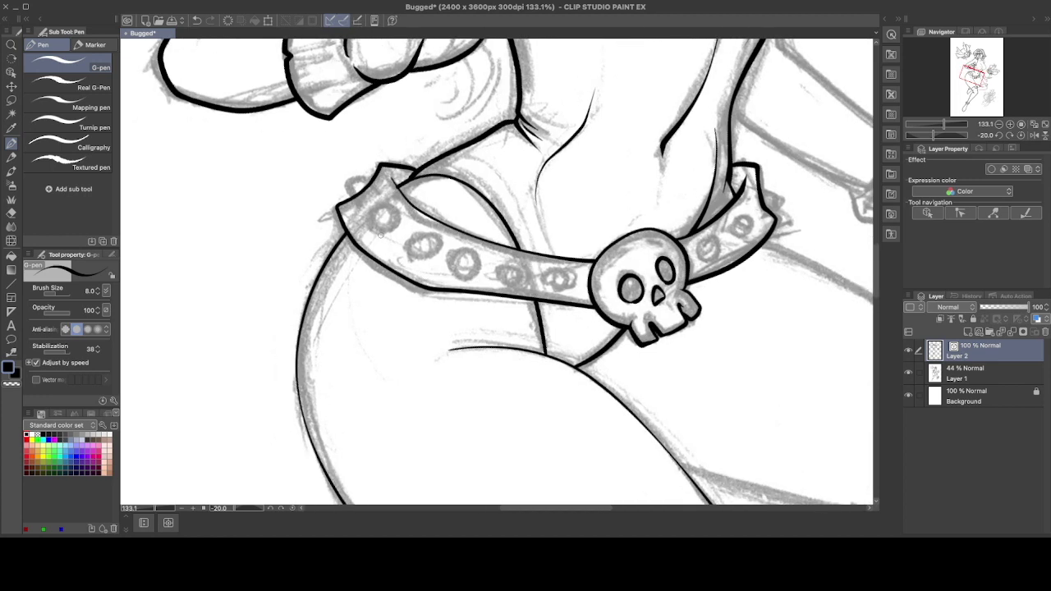
Ink the round studs along the belt on both sides of the skull buckle.
mouse_move(414, 207)
mouse_down()
mouse_move(389, 175)
mouse_move(387, 210)
mouse_up()
drag(420, 236, 563, 271)
mouse_move(567, 279)
mouse_down()
mouse_move(435, 320)
mouse_move(573, 282)
mouse_move(607, 257)
mouse_up()
key(ctrl+z)
key(ctrl+z)
key(ctrl+z)
drag(631, 230, 638, 246)
scroll(638, 246, down, 5)
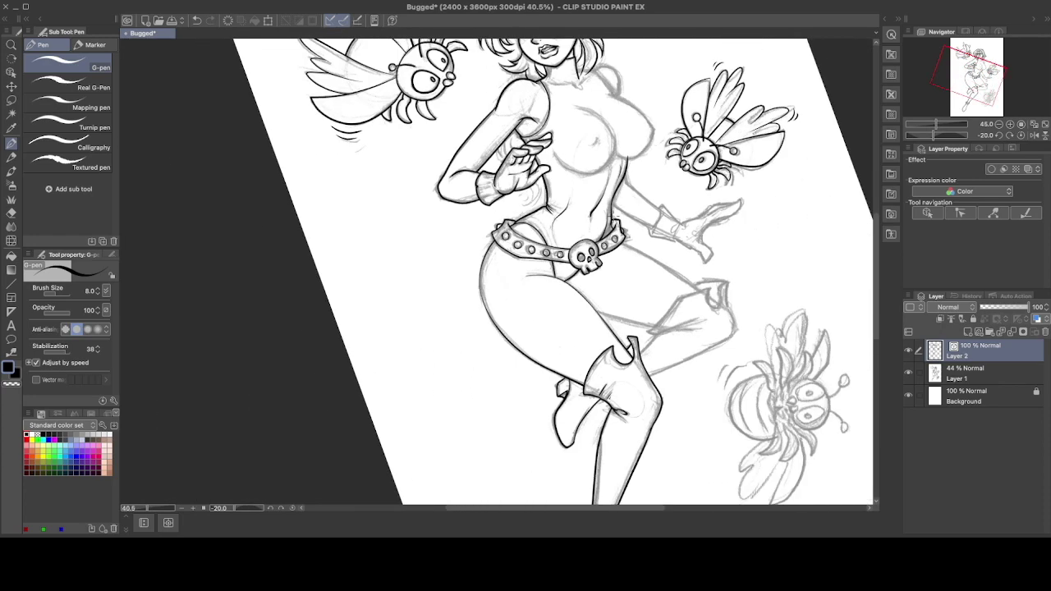
Ink the outer and inner edges of the woman's far thigh from the belt to the knee.
drag(493, 271, 427, 205)
scroll(493, 271, up, 4)
drag(483, 246, 566, 399)
drag(633, 186, 678, 460)
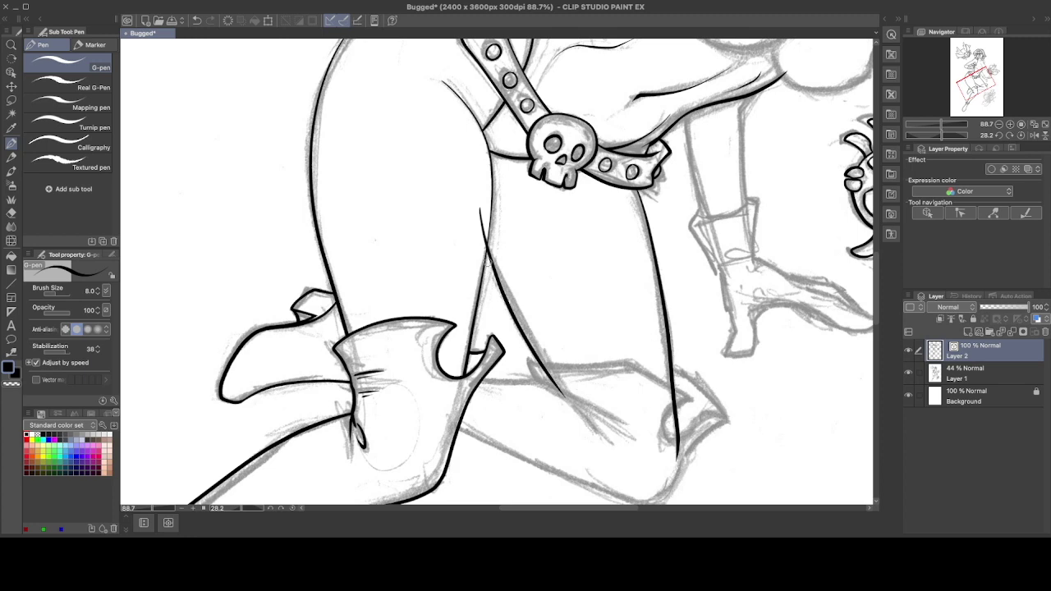
key(ctrl+z)
mouse_move(486, 260)
mouse_down()
mouse_move(575, 205)
mouse_move(696, 303)
mouse_move(652, 344)
mouse_up()
Ink the far leg's boot with its notched top, bent knee, creases and shin edges.
mouse_move(657, 189)
mouse_down()
mouse_move(624, 238)
mouse_move(530, 322)
mouse_up()
mouse_move(513, 337)
mouse_down()
mouse_move(608, 303)
mouse_move(503, 202)
mouse_move(632, 160)
mouse_move(633, 148)
mouse_up()
key(ctrl+z)
key(ctrl+z)
mouse_move(675, 195)
mouse_down()
mouse_move(502, 327)
mouse_move(539, 292)
mouse_move(515, 310)
mouse_up()
key(ctrl+z)
key(ctrl+z)
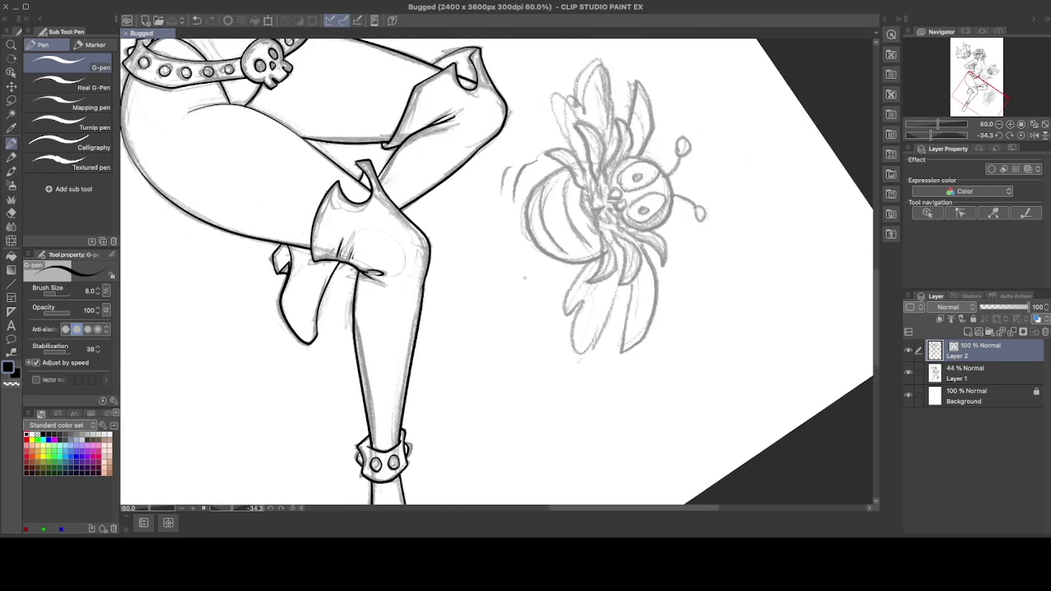
Ink the round abdomen and the lobed hind wings of the bug beside the woman's legs.
mouse_move(518, 341)
mouse_down()
mouse_move(472, 259)
mouse_move(598, 302)
mouse_move(493, 247)
mouse_up()
mouse_move(475, 305)
mouse_down()
mouse_move(486, 191)
mouse_move(498, 221)
mouse_move(495, 292)
mouse_up()
drag(526, 328, 607, 213)
mouse_move(552, 196)
mouse_down()
mouse_move(579, 148)
mouse_move(624, 153)
mouse_up()
drag(611, 181, 549, 248)
key(ctrl+z)
mouse_move(567, 196)
mouse_down()
mouse_move(612, 152)
mouse_move(536, 261)
mouse_move(628, 191)
mouse_move(608, 152)
mouse_up()
key(ctrl+z)
key(ctrl+z)
Ink the pair of pointed front wings on the bug beside the woman's legs.
drag(546, 267, 590, 429)
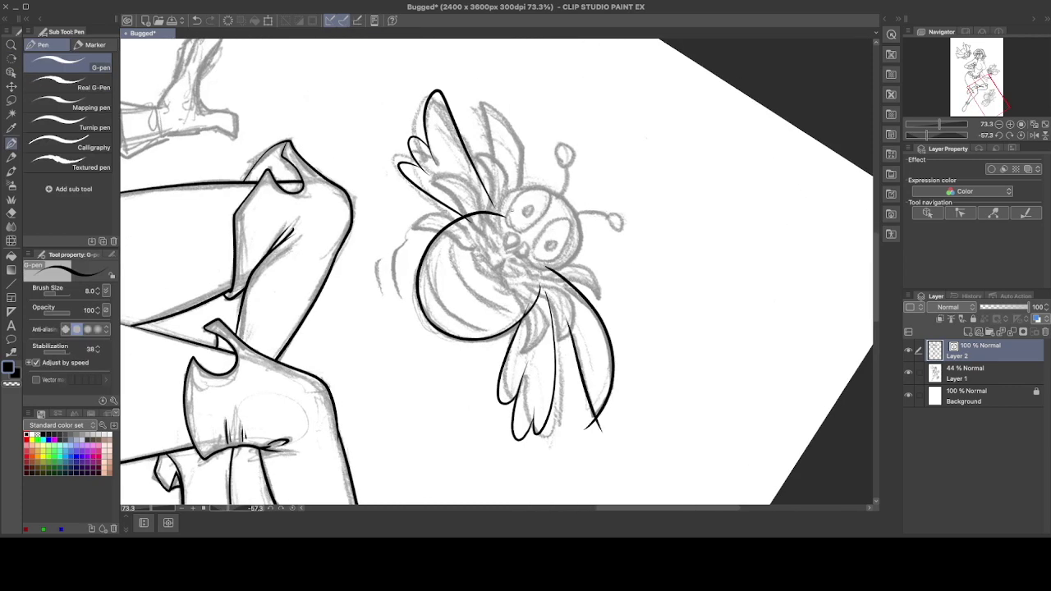
mouse_move(524, 201)
mouse_down()
mouse_move(479, 88)
mouse_move(497, 209)
mouse_up()
drag(555, 283, 598, 417)
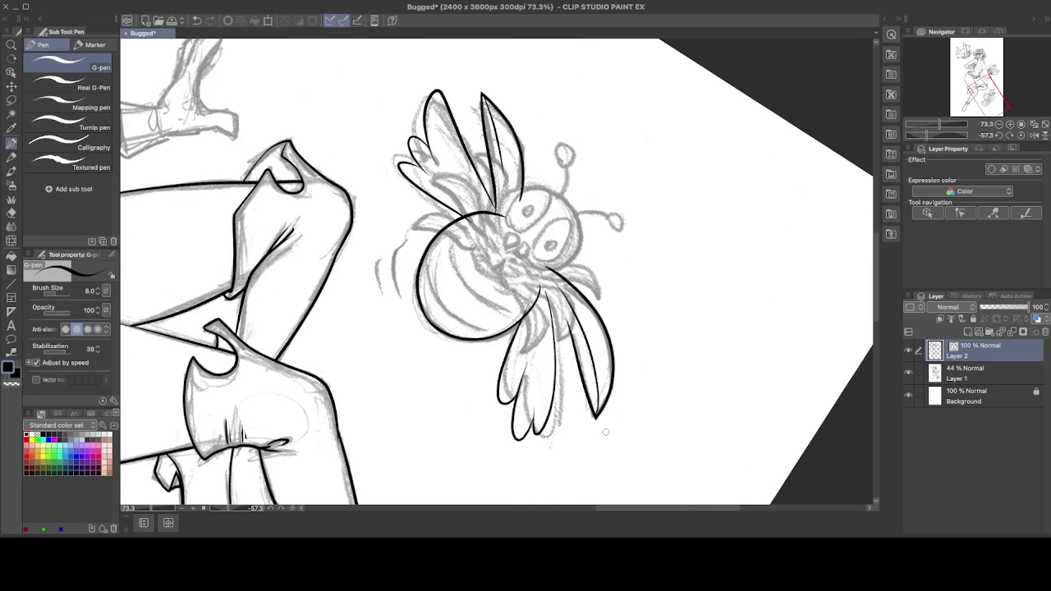
Ink the same bug's head, eyes, antennae, abdomen stripes, mouthparts and chest folds.
mouse_move(498, 215)
mouse_down()
mouse_move(565, 200)
mouse_move(545, 268)
mouse_move(519, 273)
mouse_move(526, 188)
mouse_move(459, 246)
mouse_move(558, 263)
mouse_move(474, 203)
mouse_up()
key(ctrl+z)
key(r)
key(p)
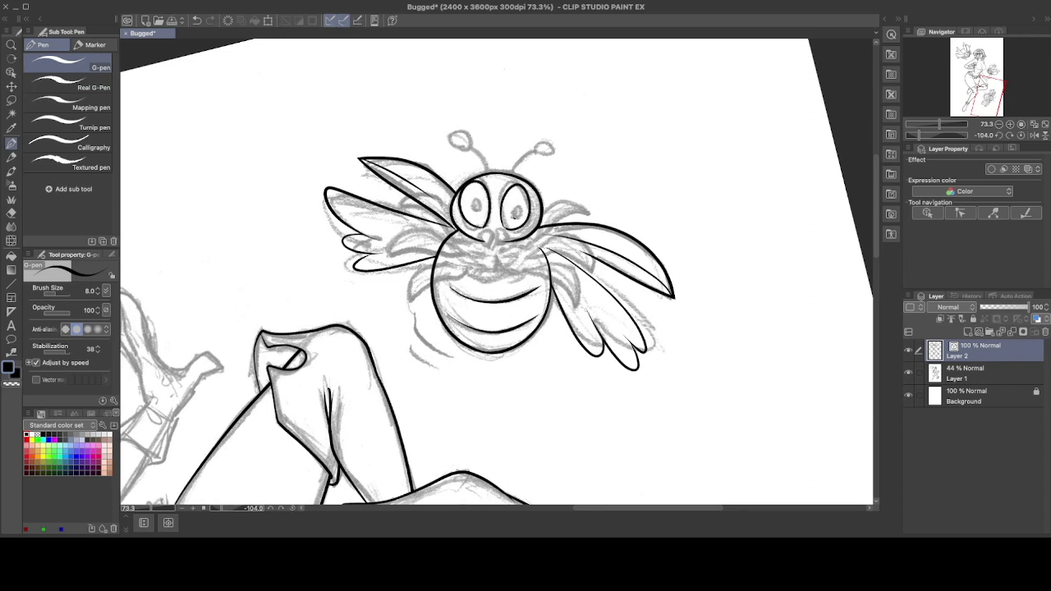
drag(545, 159, 542, 148)
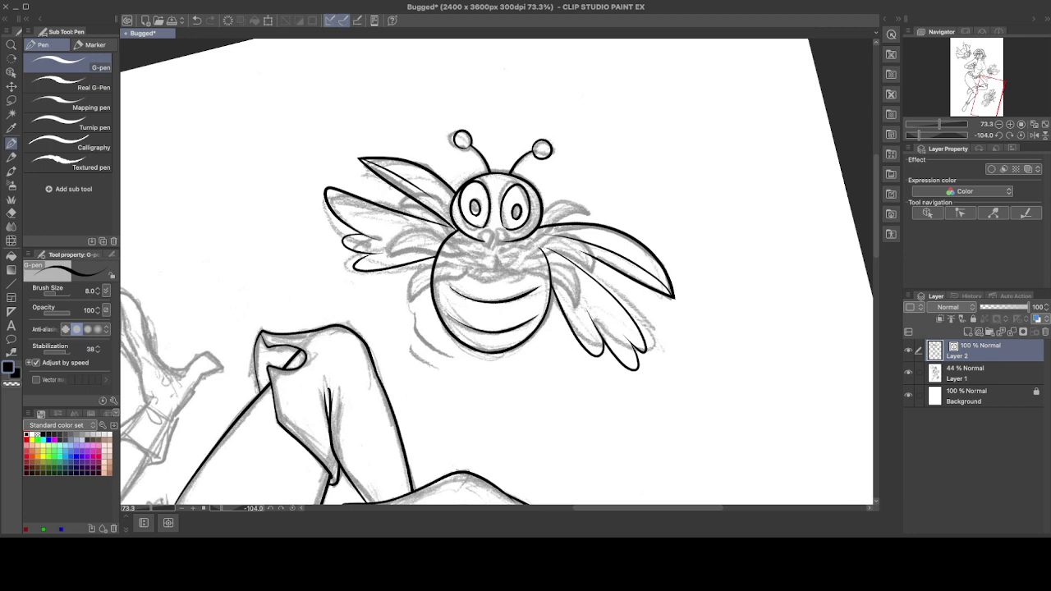
drag(490, 231, 491, 274)
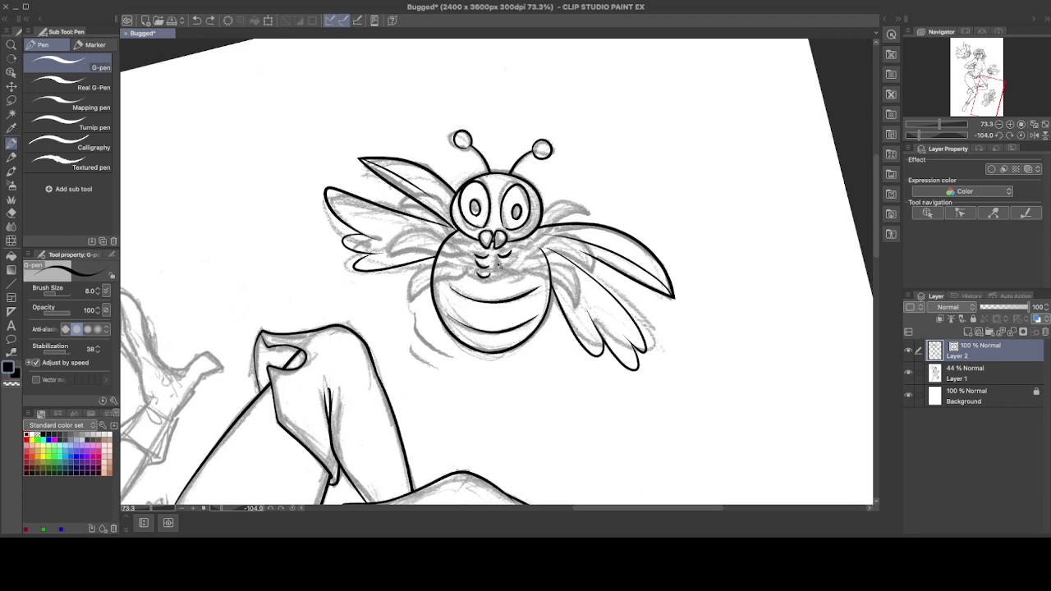
Ink the curved legs on both sides of the same bug's chest.
mouse_move(538, 236)
mouse_down()
mouse_move(589, 266)
mouse_move(576, 302)
mouse_up()
key(ctrl+z)
drag(575, 164, 427, 246)
mouse_move(491, 301)
mouse_down()
mouse_move(469, 363)
mouse_move(435, 366)
mouse_up()
drag(418, 294, 399, 338)
key(ctrl+z)
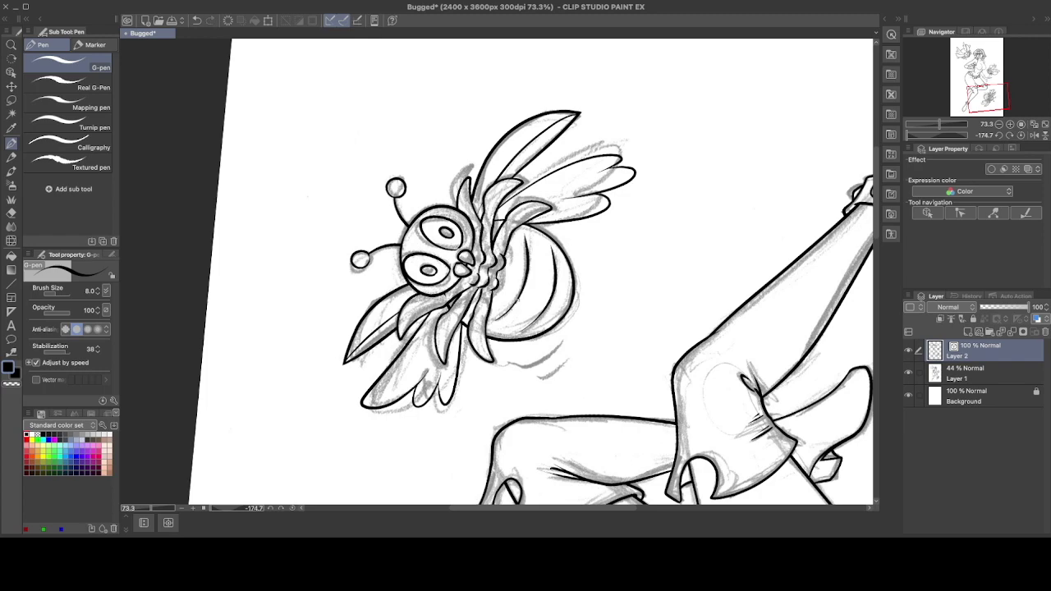
Ink the woman's far forearm, flared glove cuff and outstretched hand.
scroll(526, 271, down, 5)
drag(525, 271, 493, 246)
scroll(402, 287, down, 5)
scroll(493, 246, up, 6)
drag(348, 187, 393, 295)
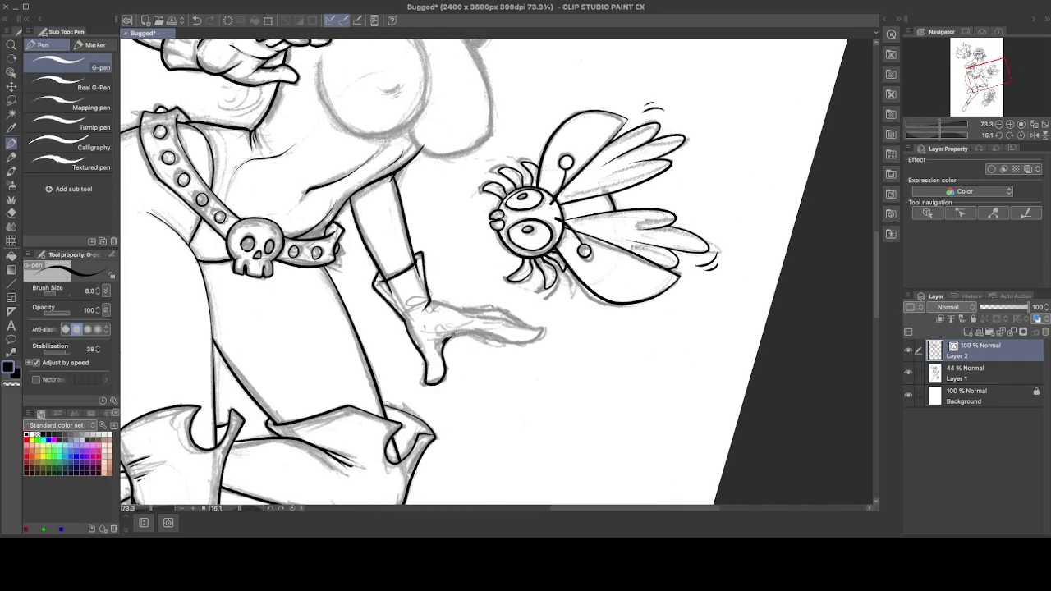
drag(526, 271, 460, 247)
drag(566, 230, 538, 292)
drag(558, 238, 567, 322)
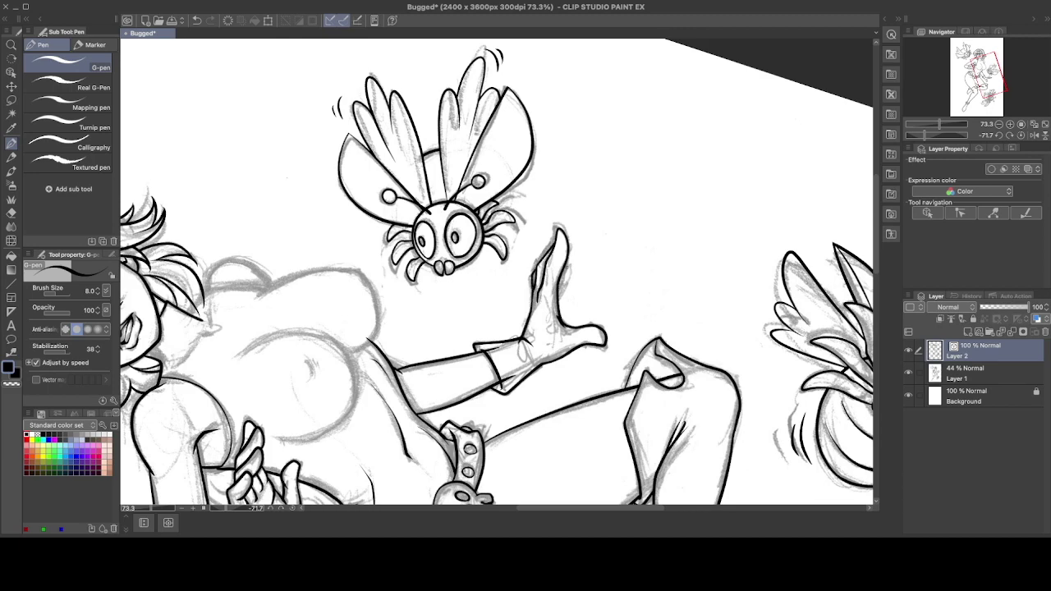
Ink the woman's far shoulder and her collarbone lines below the neck.
scroll(497, 271, down, 3)
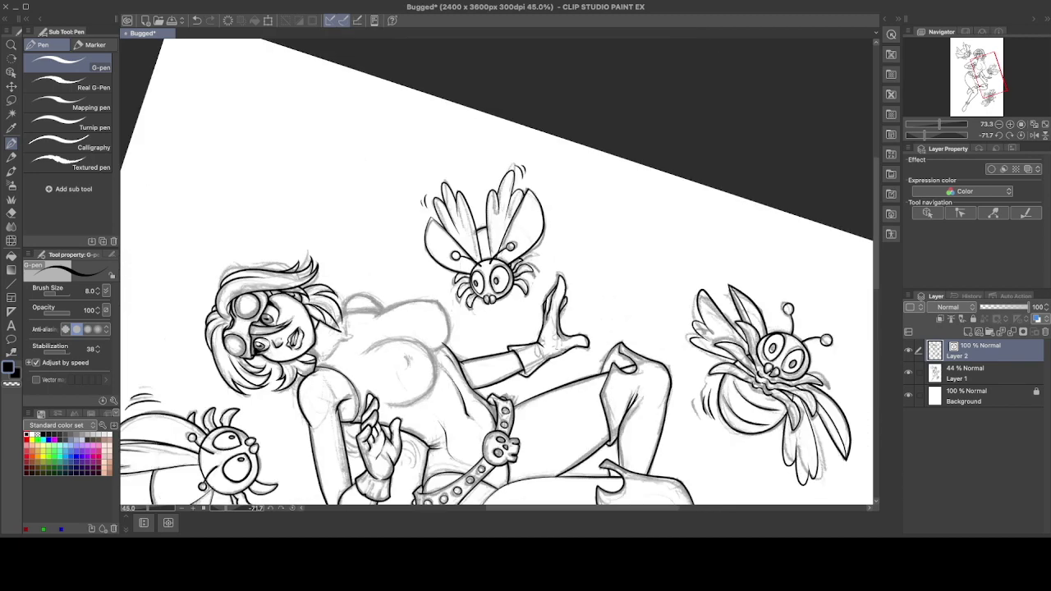
drag(497, 165, 624, 271)
scroll(497, 271, up, 4)
key(p)
mouse_move(550, 132)
mouse_down()
mouse_move(639, 185)
mouse_move(620, 240)
mouse_up()
key(ctrl+z)
drag(569, 148, 617, 238)
key(ctrl+z)
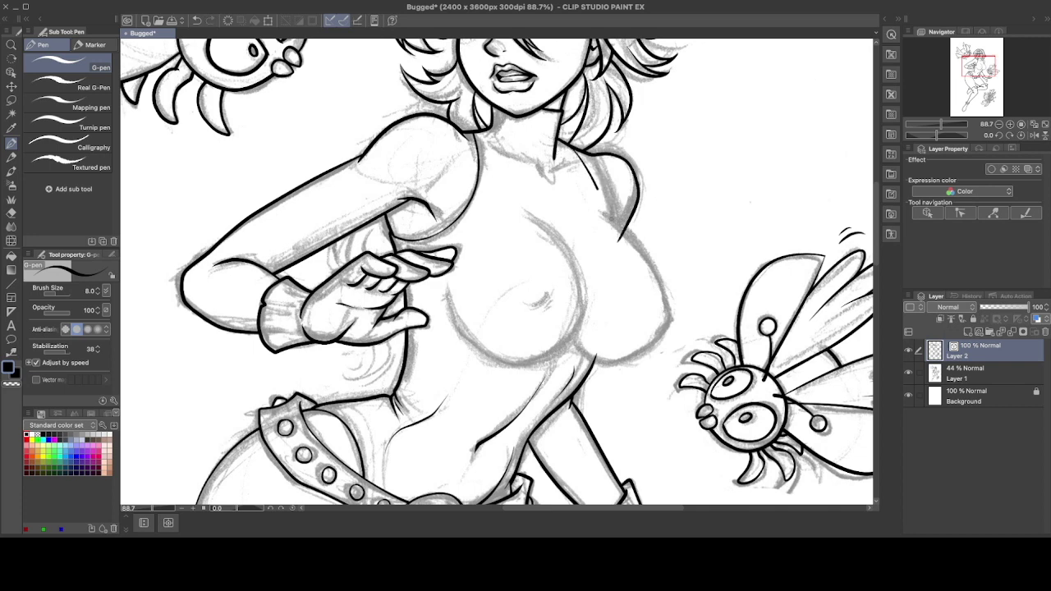
drag(583, 164, 622, 241)
drag(639, 313, 602, 265)
Place a curve ruler along the far side of the chest and an elliptical figure ruler around the near side.
key(u)
drag(565, 136, 641, 314)
click(82, 107)
drag(408, 153, 545, 312)
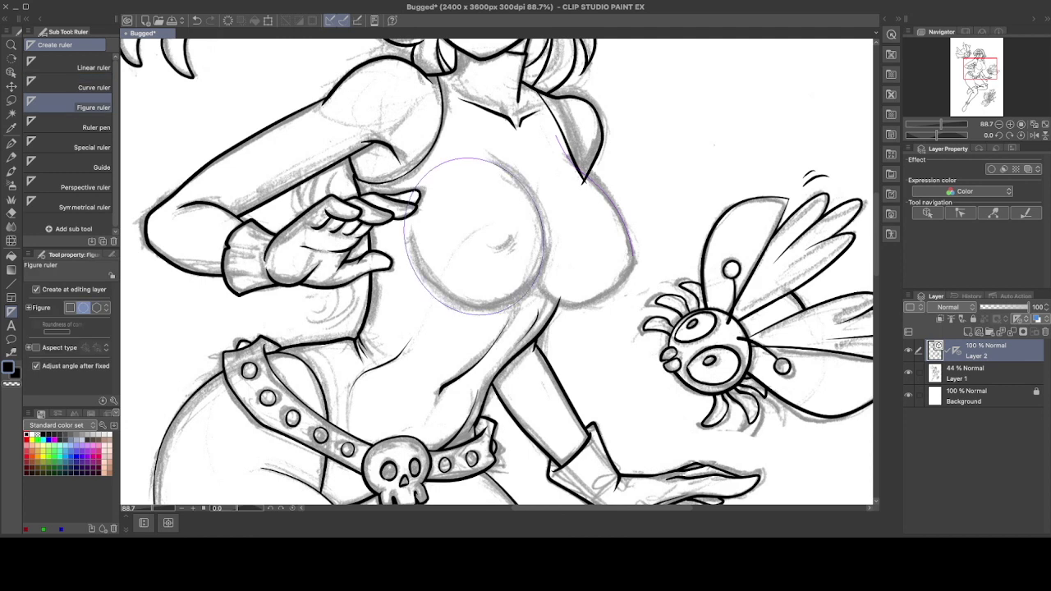
Fit the elliptical ruler to the sketched near side of the chest and ink that side's contour along it with the G-pen.
key(o)
key(u)
mouse_move(532, 181)
mouse_down()
mouse_move(634, 308)
mouse_move(539, 307)
mouse_up()
key(p)
drag(493, 160, 542, 300)
drag(514, 309, 409, 238)
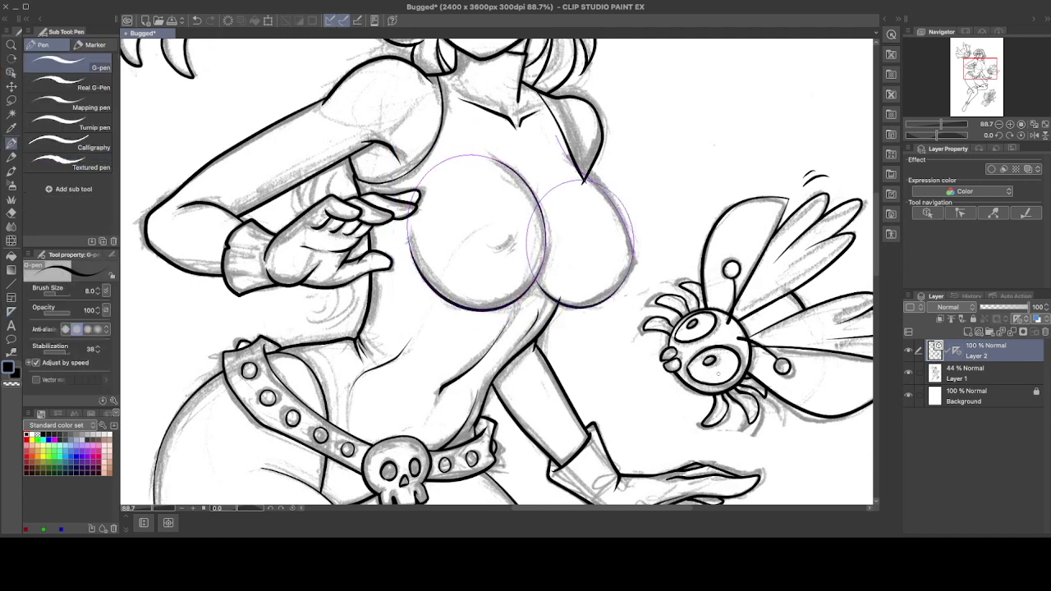
Ink the far contour of the chest, extend its upper line toward the shoulder, and save the illustration.
drag(565, 153, 632, 254)
key(super+z)
click(614, 328)
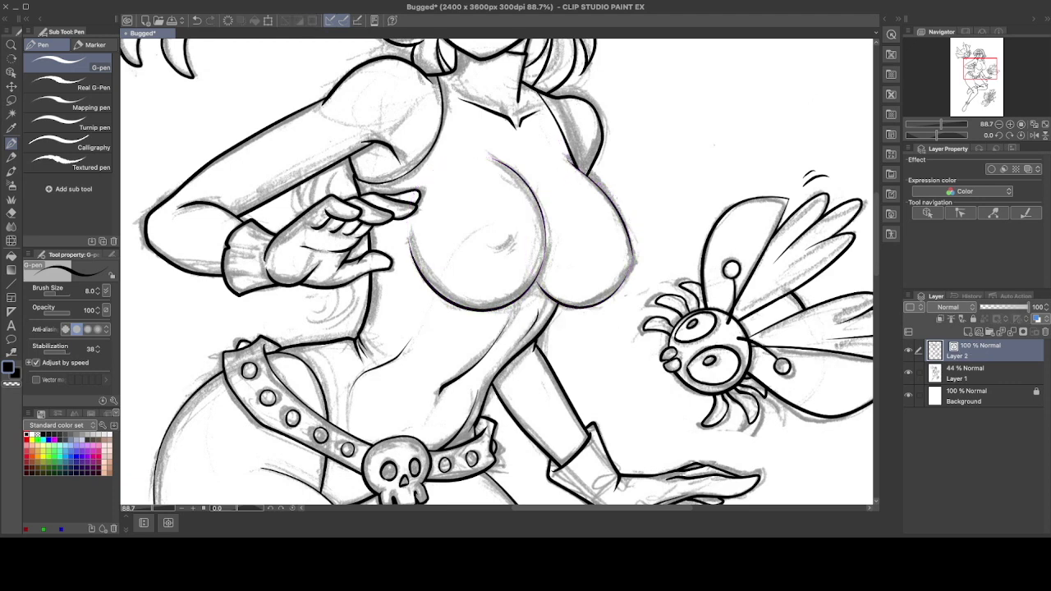
drag(571, 161, 550, 145)
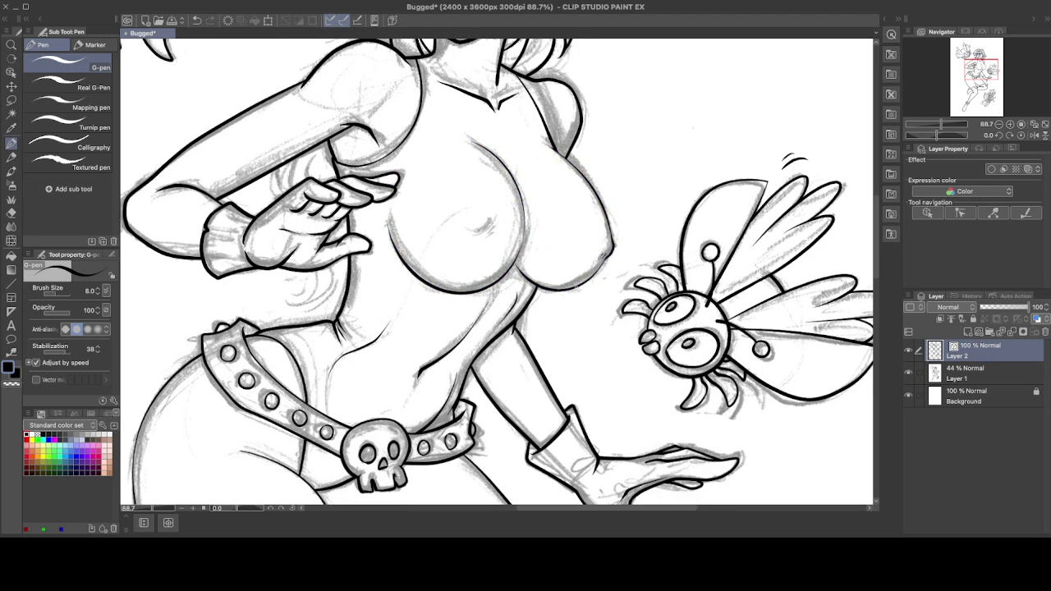
scroll(727, 311, down, 6)
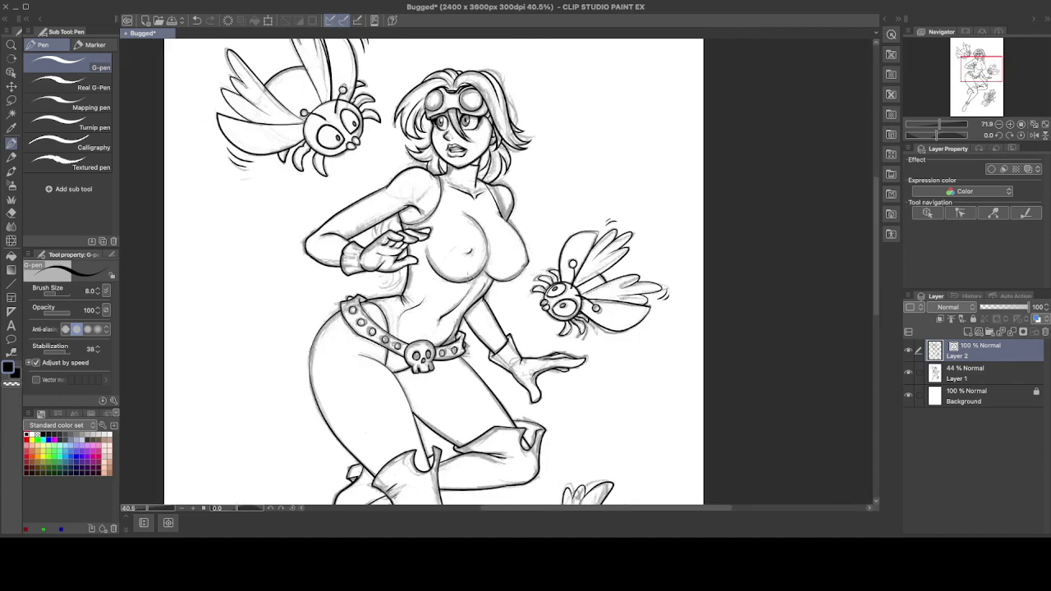
key(super+s)
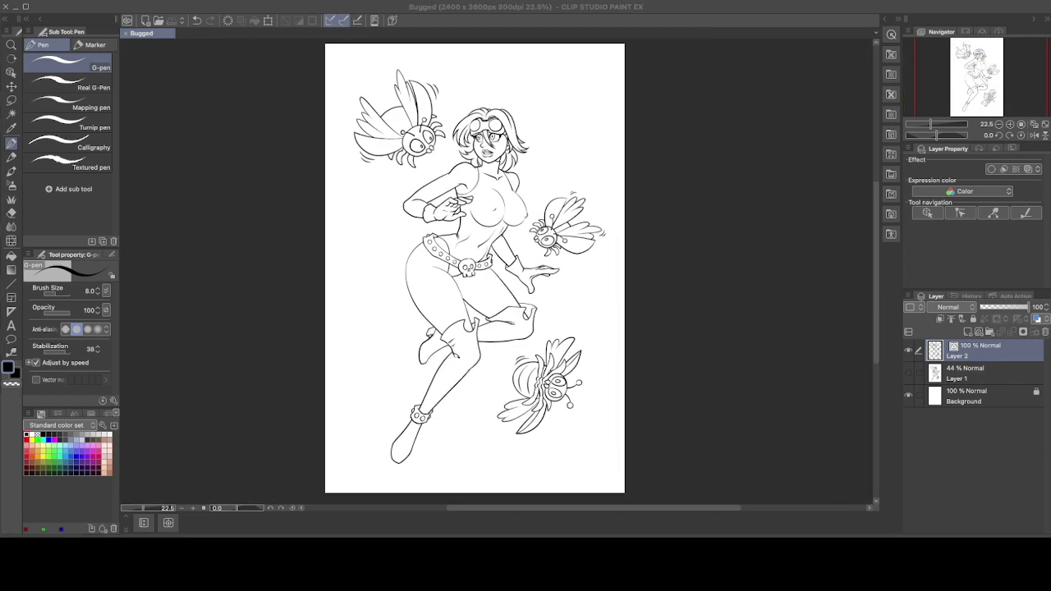
Ink the long hair strands hanging behind the near arm and below the gloved hand, and save the illustration.
scroll(443, 211, up, 7)
mouse_move(437, 138)
mouse_down()
mouse_move(424, 186)
mouse_move(456, 169)
mouse_up()
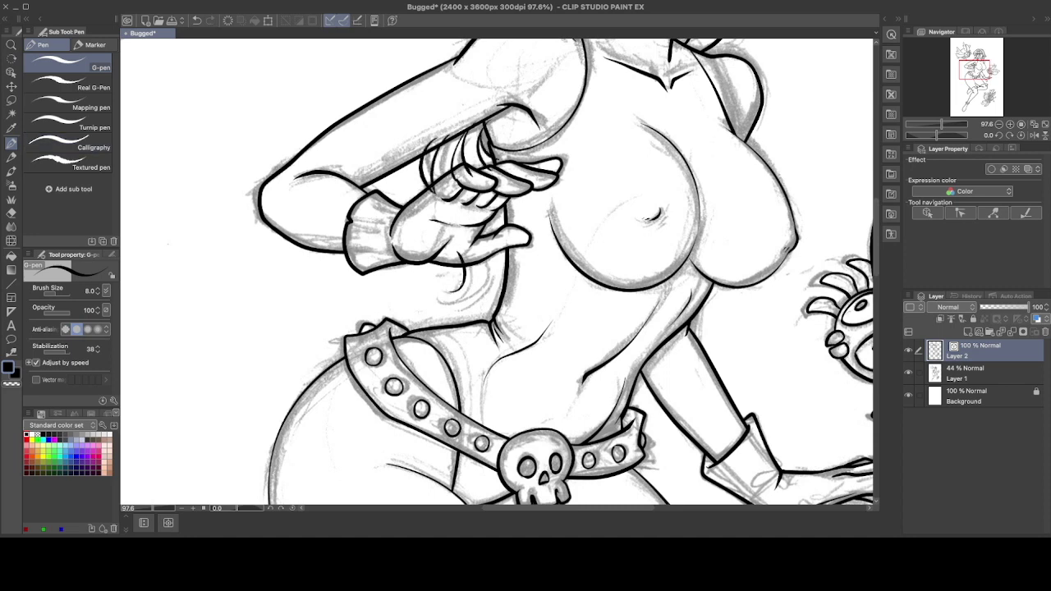
drag(461, 267, 439, 302)
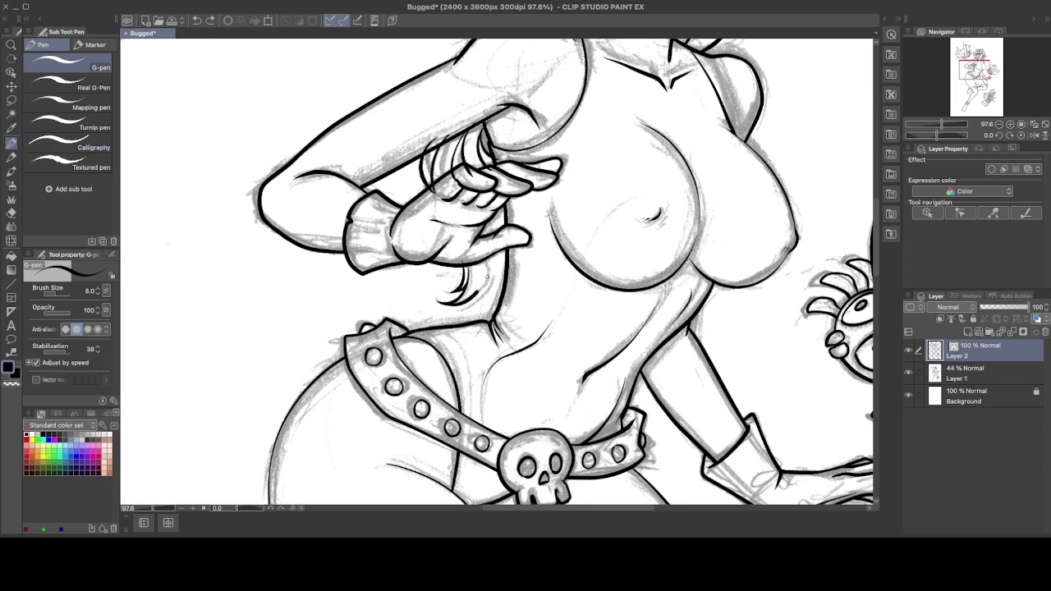
drag(478, 269, 495, 314)
drag(503, 281, 497, 248)
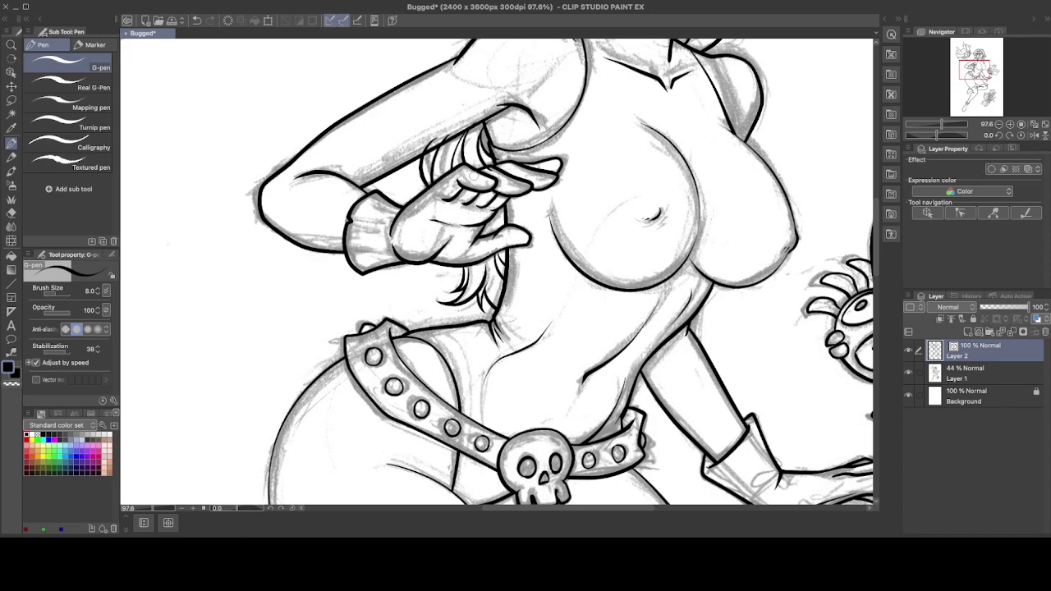
key(ctrl+minus)
key(ctrl+minus)
key(ctrl+minus)
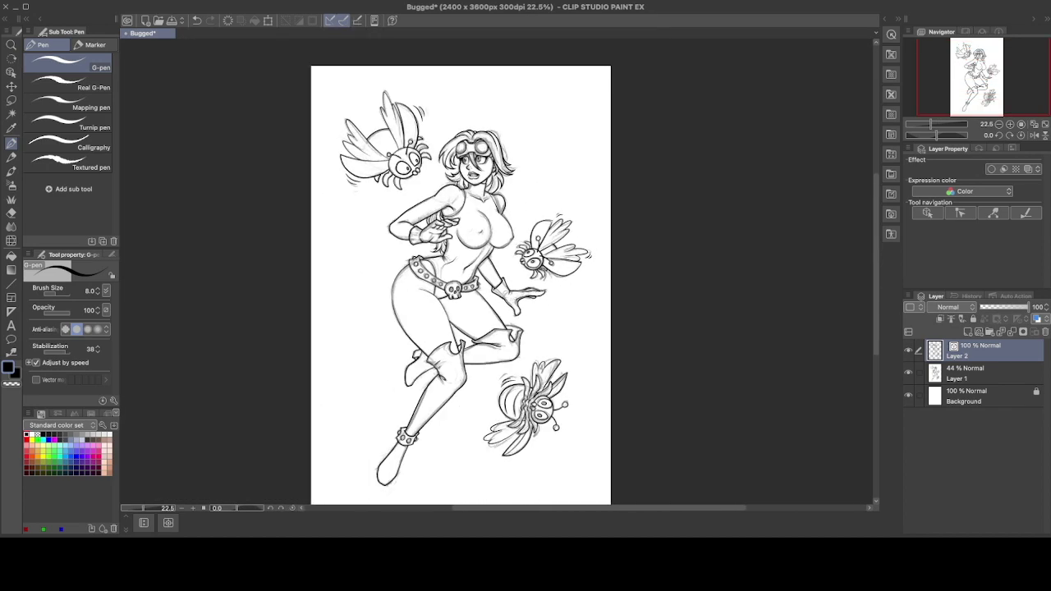
key(ctrl+s)
Ink the hair strands falling over the near shoulder and behind the neck.
scroll(544, 321, up, 5)
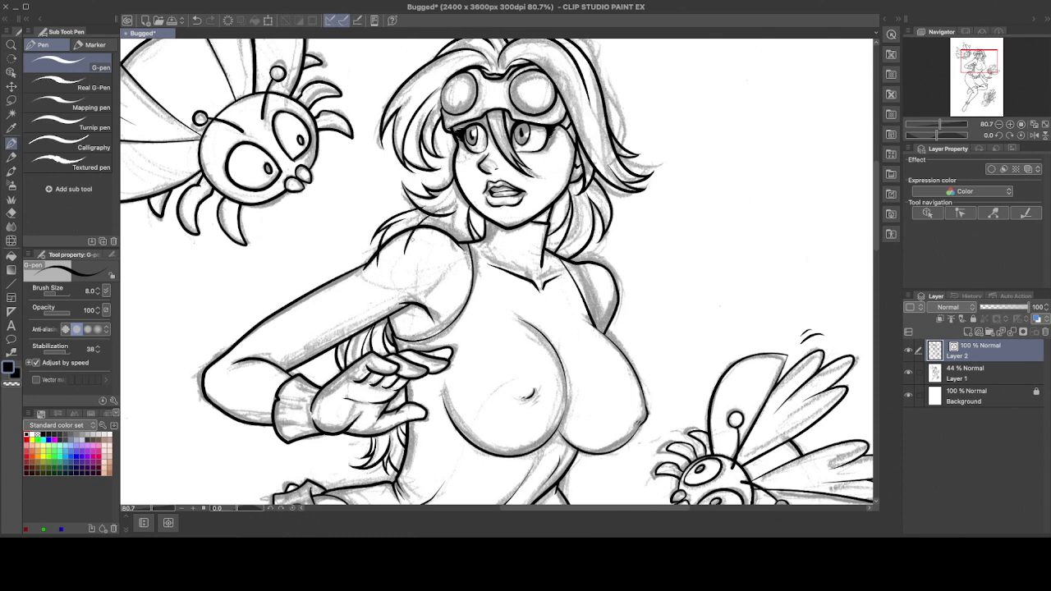
drag(452, 219, 450, 259)
key(ctrl+z)
scroll(397, 247, up, 1)
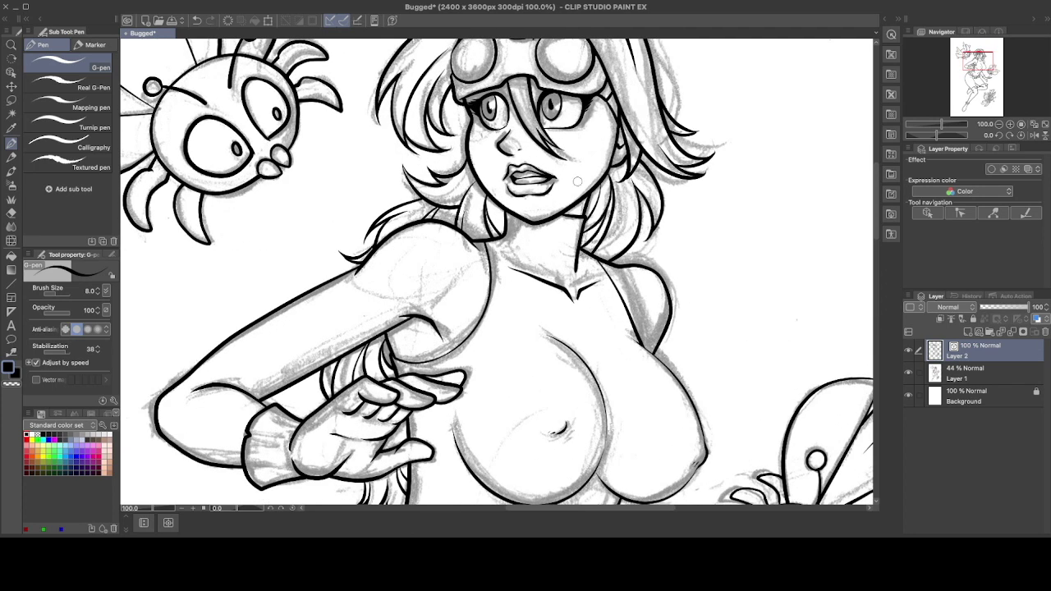
drag(626, 183, 609, 260)
scroll(839, 494, down, 6)
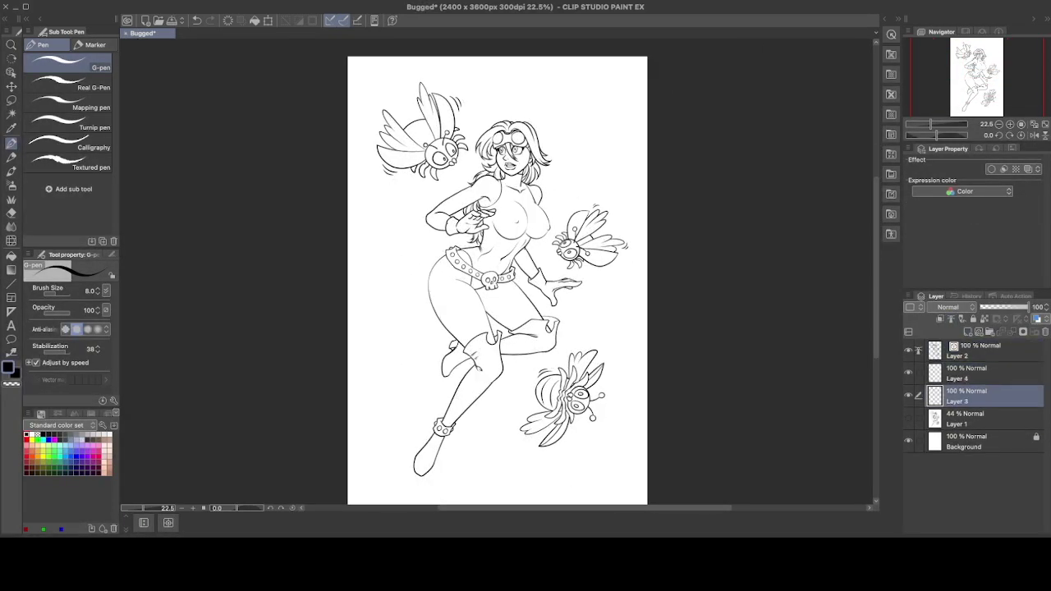
Set Layer 3 to 72% opacity and enclose-and-fill the woman and the three bugs with a dark brown base.
key(g)
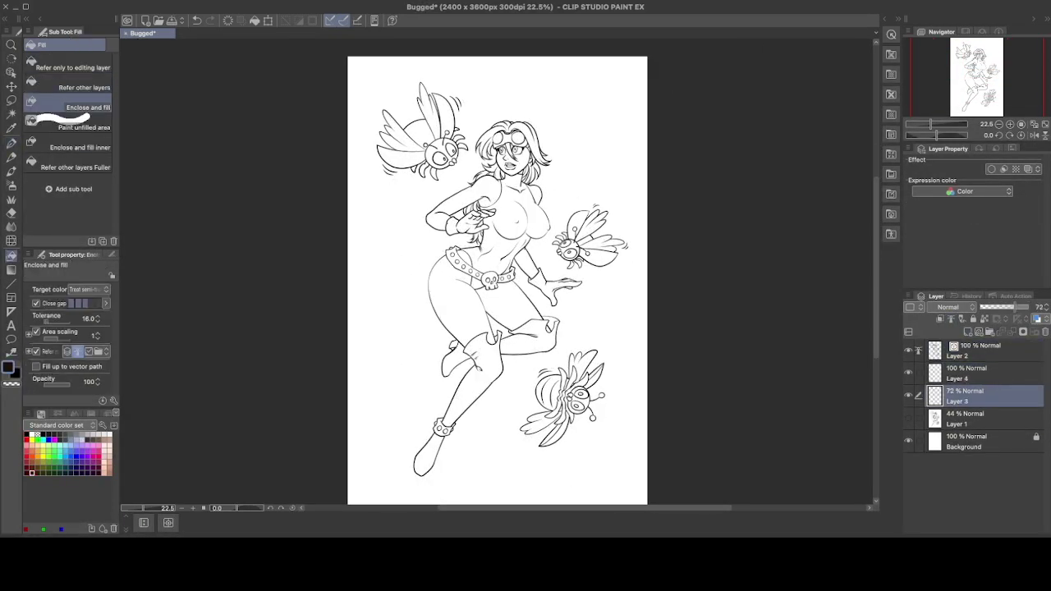
mouse_move(534, 65)
mouse_down()
mouse_move(542, 488)
mouse_move(546, 82)
mouse_up()
click(84, 87)
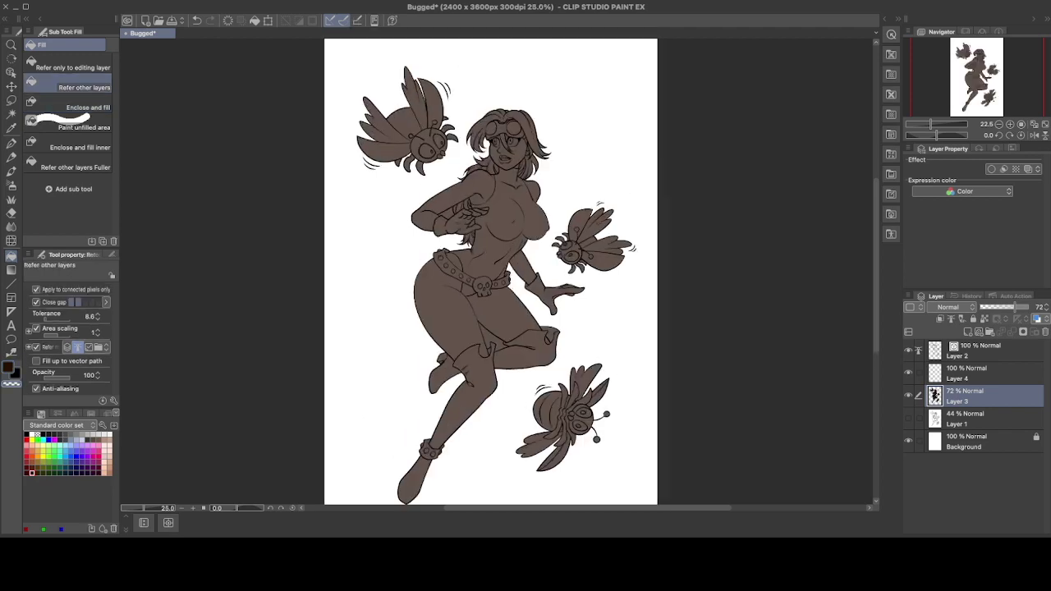
Examine the brown base fill across the woman and bugs for gaps, with the line art layer temporarily hidden.
scroll(500, 235, up, 3)
scroll(496, 271, down, 2)
scroll(496, 271, up, 5)
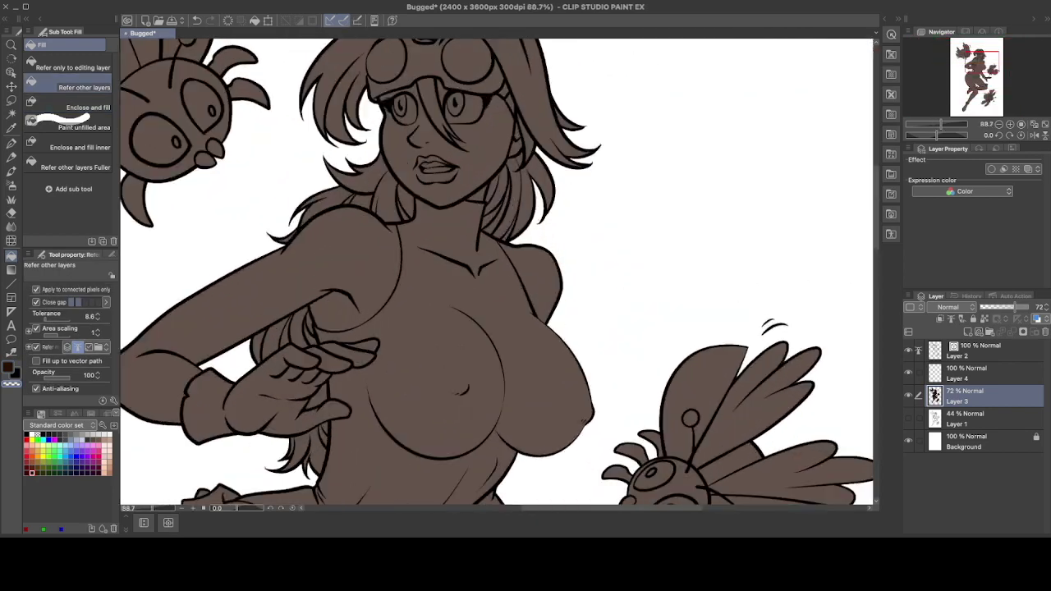
key(p)
scroll(496, 271, up, 2)
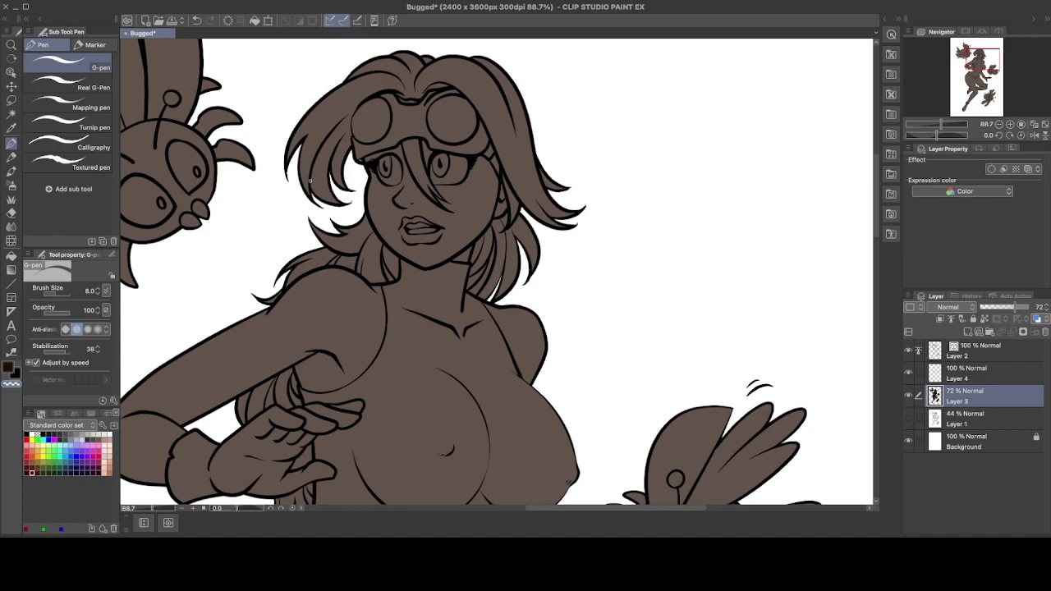
scroll(497, 271, down, 10)
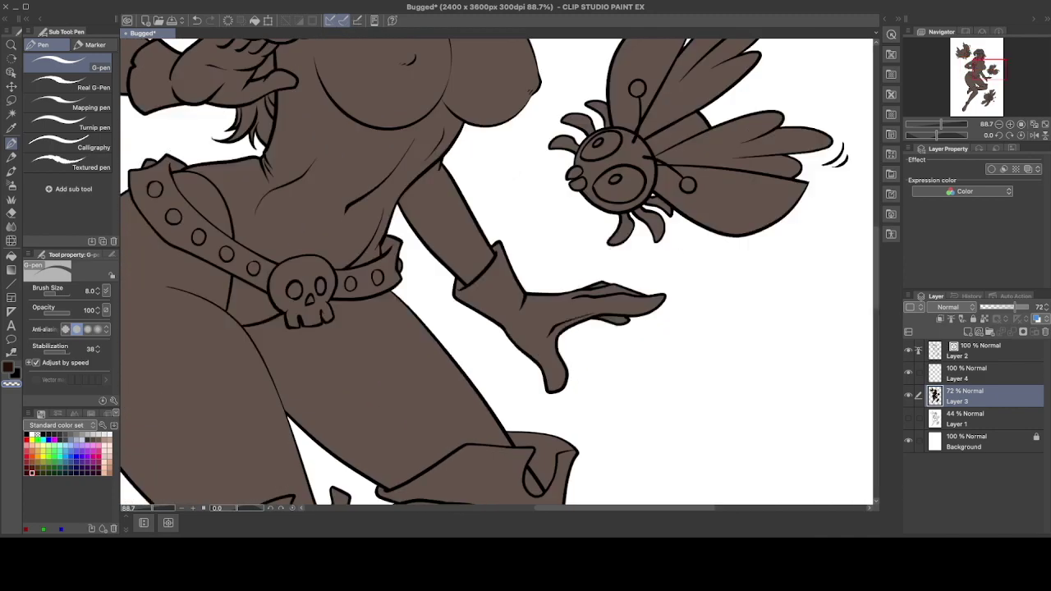
scroll(402, 111, up, 3)
scroll(403, 111, down, 3)
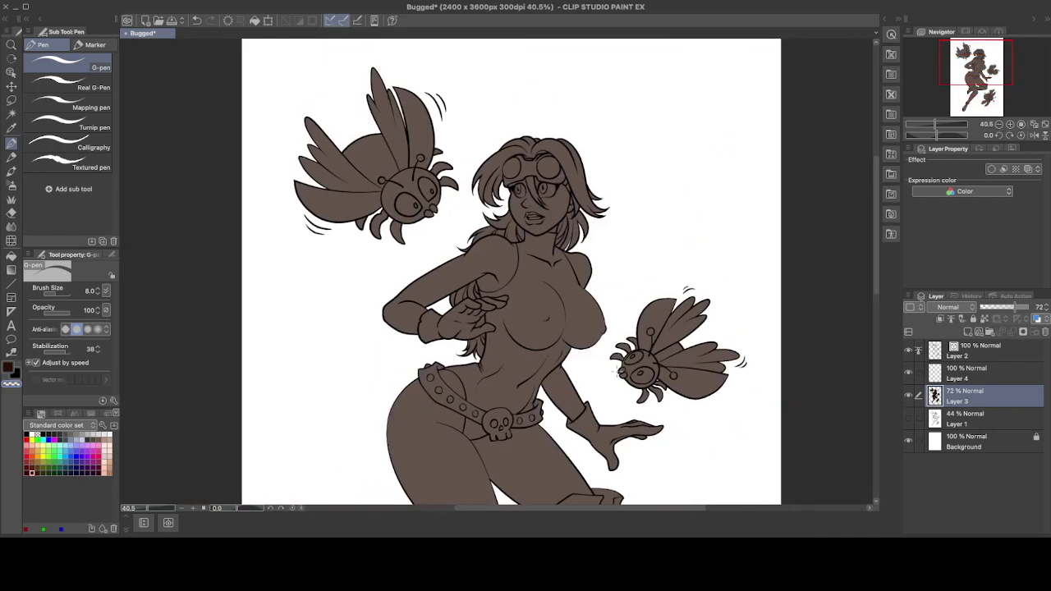
scroll(403, 111, up, 2)
click(908, 351)
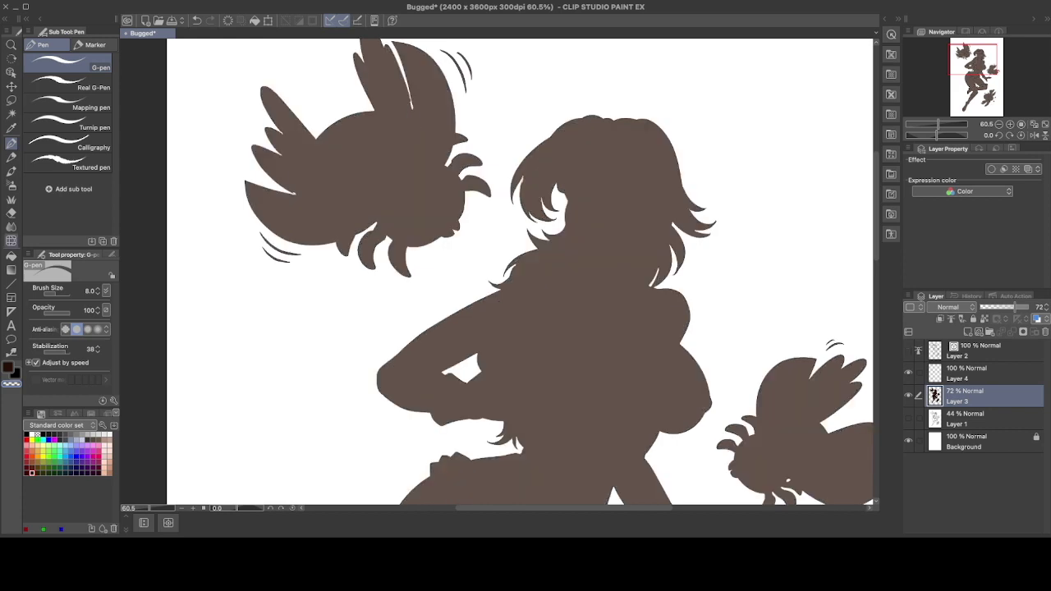
scroll(467, 91, right, 8)
scroll(468, 92, down, 4)
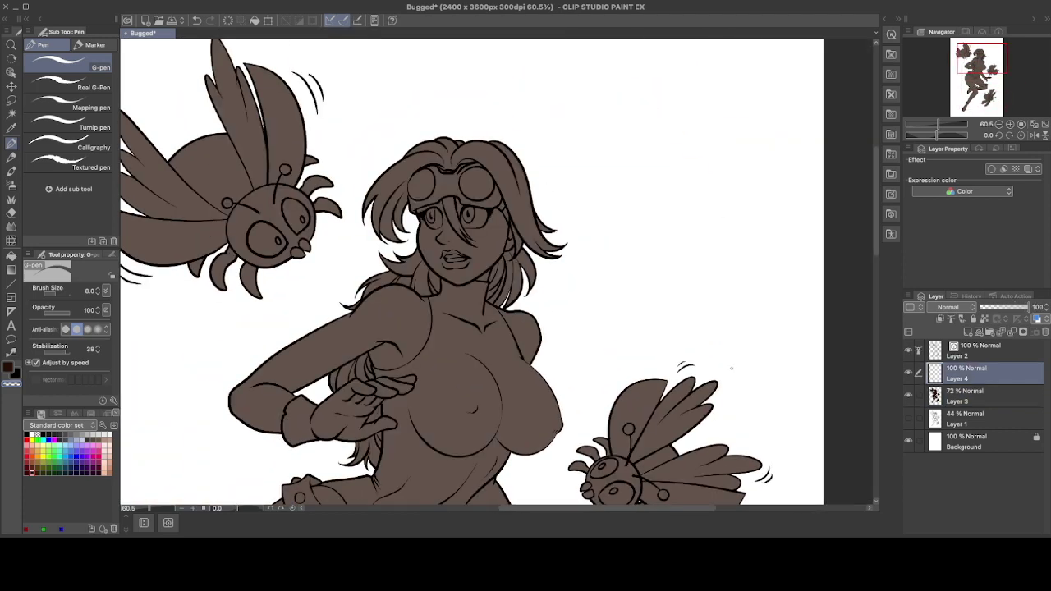
Fill the head and wing covers of the bug beside the woman's head bright blue on Layer 4.
key(g)
click(275, 230)
scroll(392, 251, down, 3)
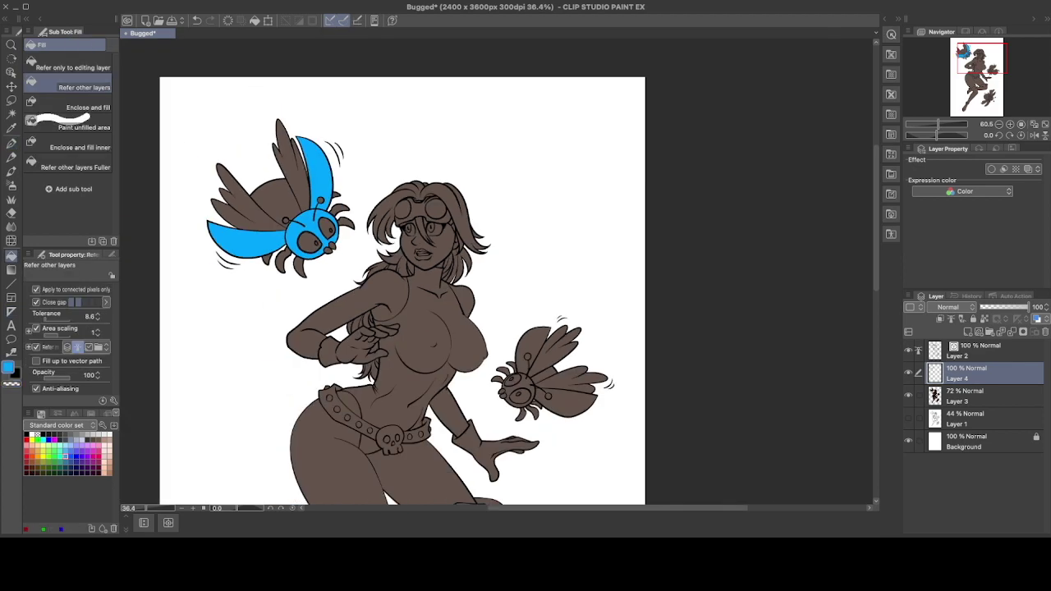
scroll(402, 271, down, 3)
Fill the middle bug's head and wing covers bright green and the lowest bug's wing covers red.
click(55, 456)
click(509, 234)
scroll(402, 271, down, 3)
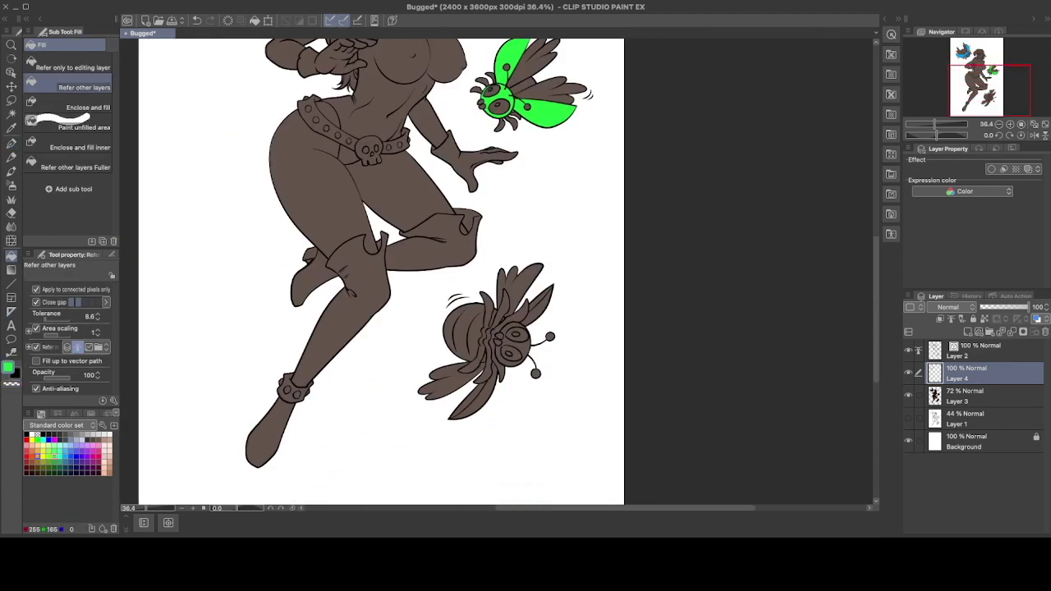
click(478, 392)
click(537, 309)
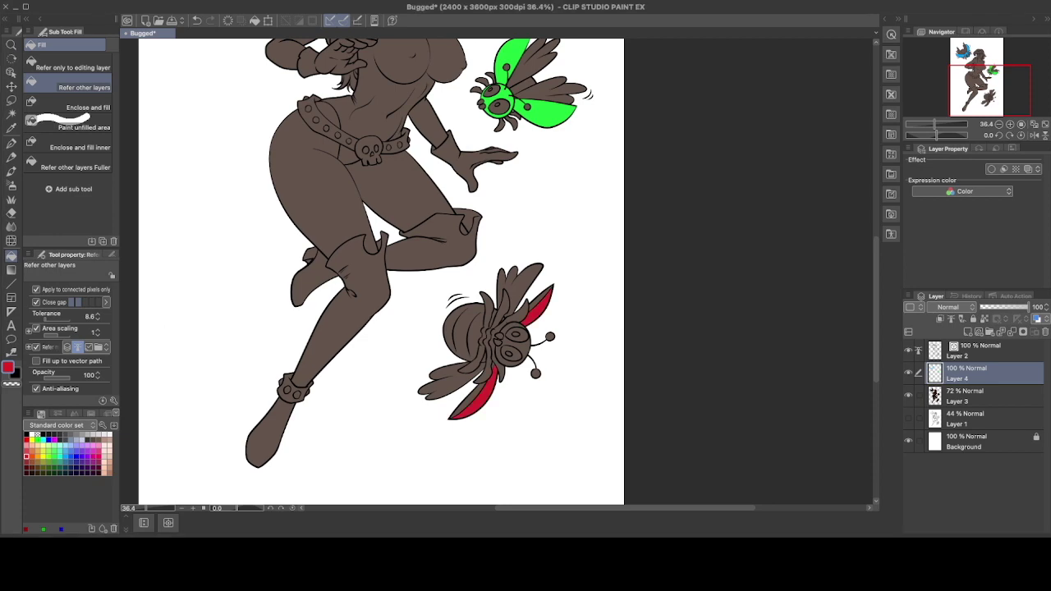
Fill the eyes of all three bugs pale yellow.
scroll(382, 271, up, 5)
click(41, 448)
click(330, 141)
scroll(410, 271, down, 3)
click(520, 297)
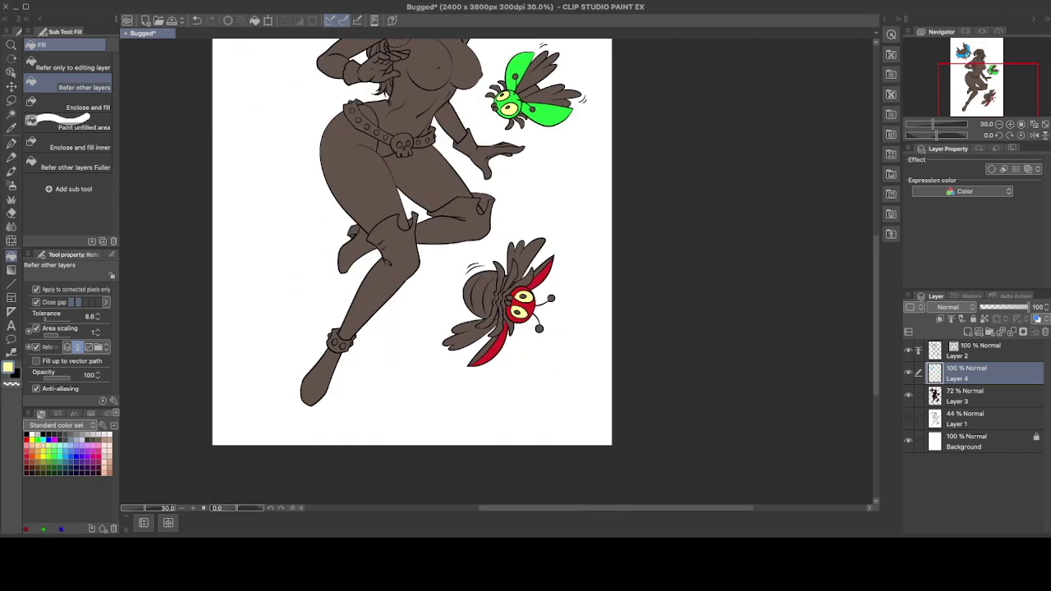
Fill the undersides of the red bug's wing covers dark brown and the blue and green bugs' abdomens slate blue.
scroll(493, 304, up, 3)
scroll(411, 271, down, 5)
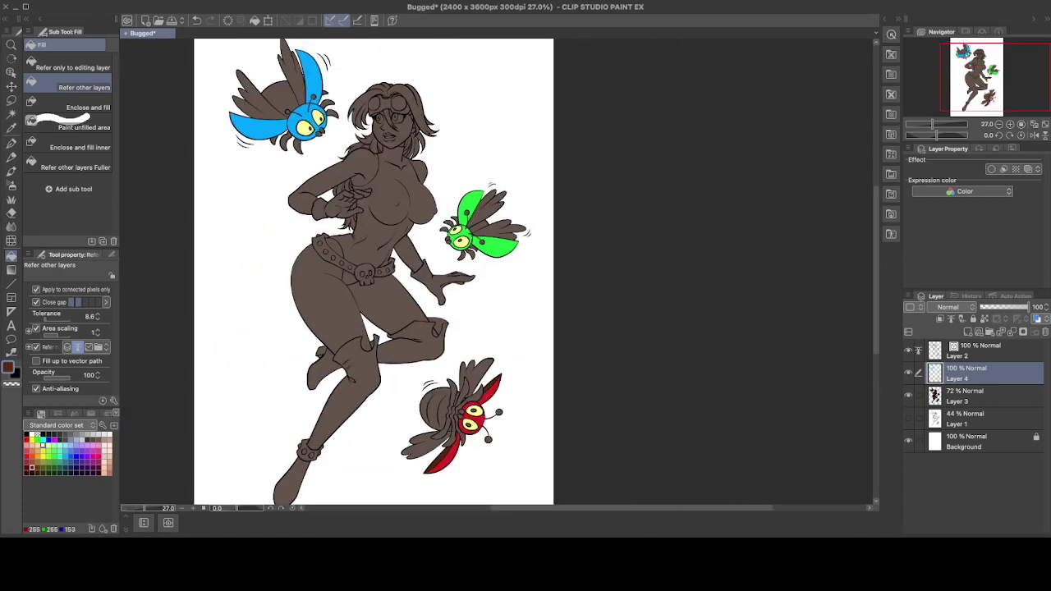
key(ctrl+z)
click(37, 463)
click(92, 440)
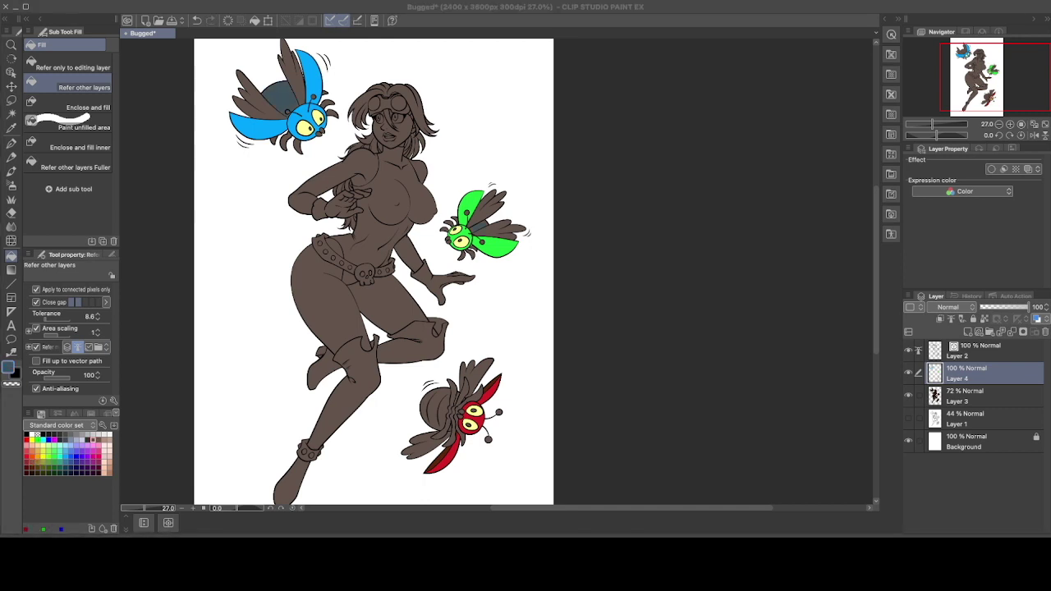
Fill the feathery inner wings of all three bugs light grey and the red bug's abdomen slate blue.
click(256, 92)
click(292, 72)
click(486, 204)
click(499, 232)
click(479, 376)
click(424, 447)
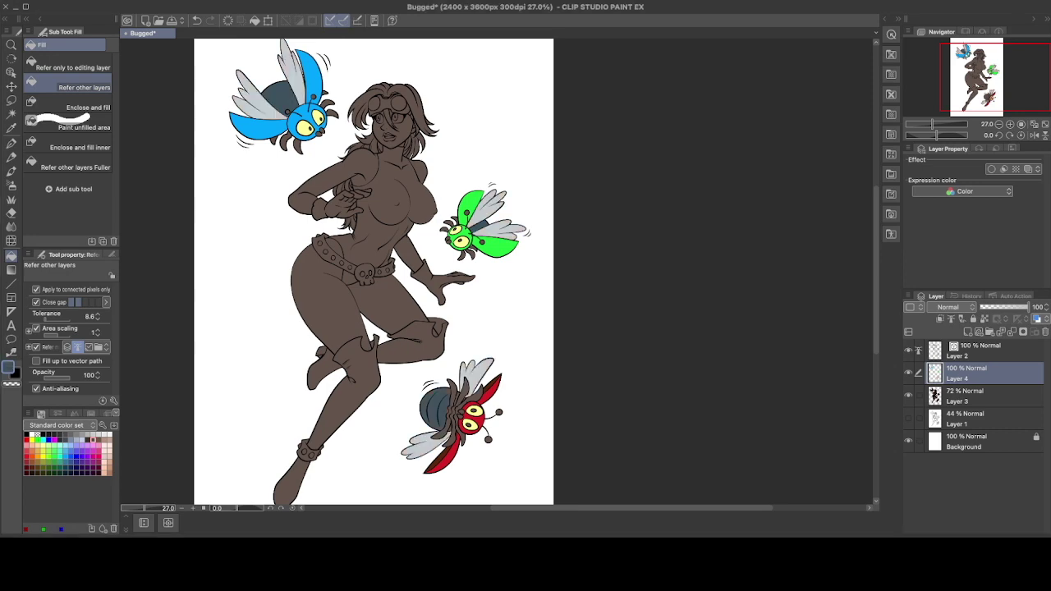
Fill the red bug's legs and thorax dark slate and its antenna tips red.
scroll(450, 437, up, 5)
scroll(484, 370, down, 3)
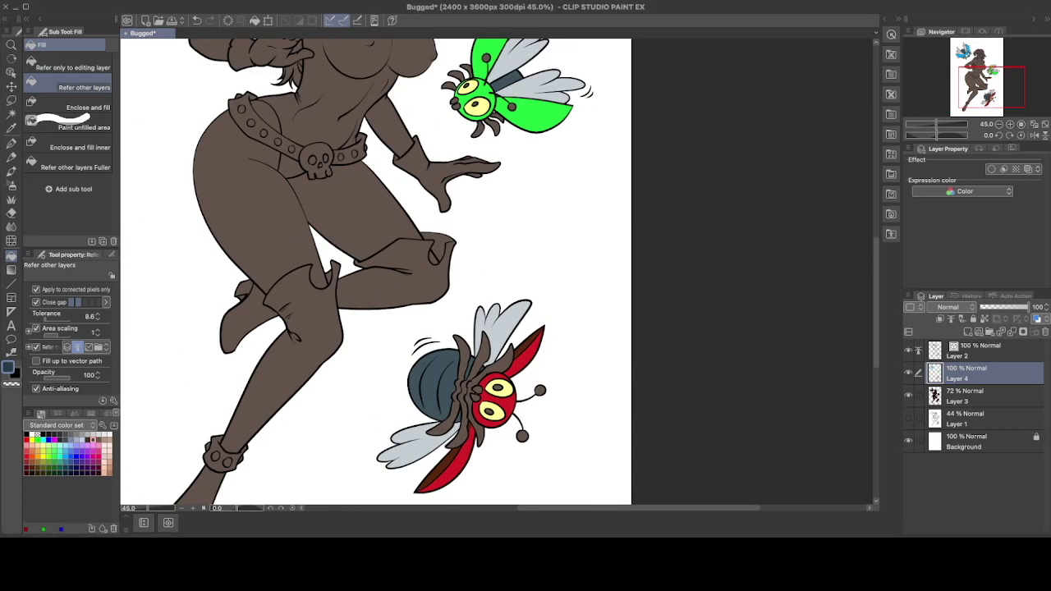
click(450, 382)
click(483, 410)
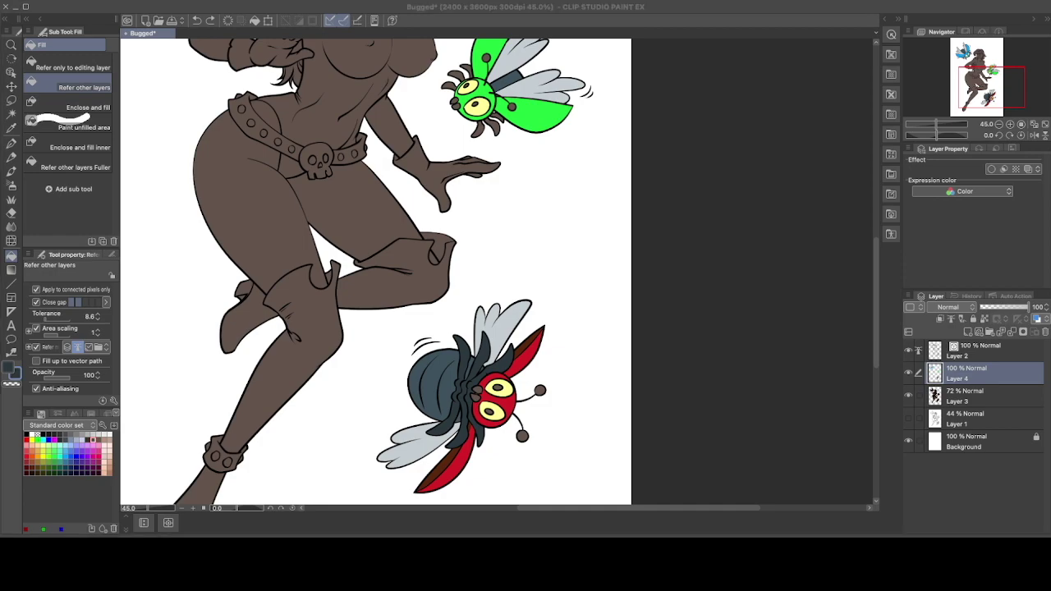
scroll(468, 386, down, 3)
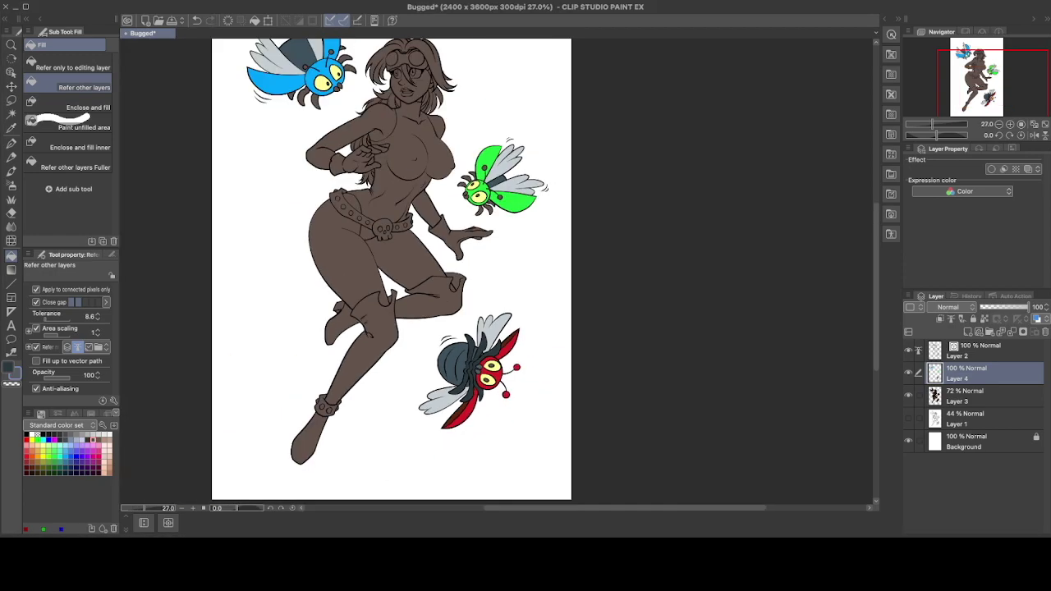
Fill the blue and green bugs' legs dark slate, and match their antenna tips to their body colors.
scroll(492, 176, up, 6)
scroll(542, 189, down, 2)
scroll(493, 271, down, 3)
scroll(353, 205, up, 4)
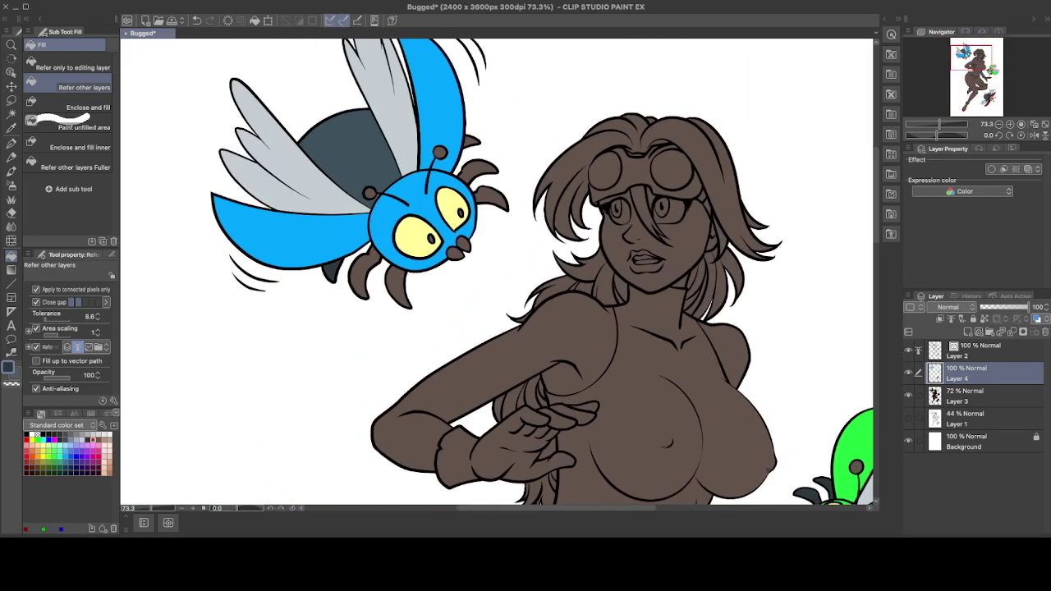
scroll(492, 271, down, 3)
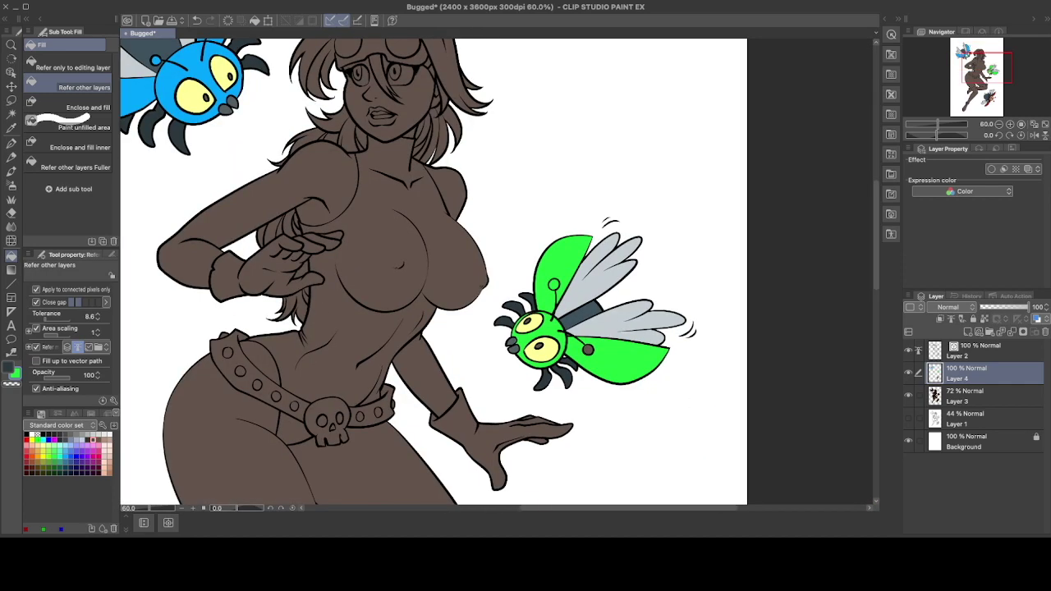
scroll(624, 328, up, 5)
Touch up the slate coloring around the red bug's mouthparts with the Milli pen.
key(p)
scroll(605, 392, down, 3)
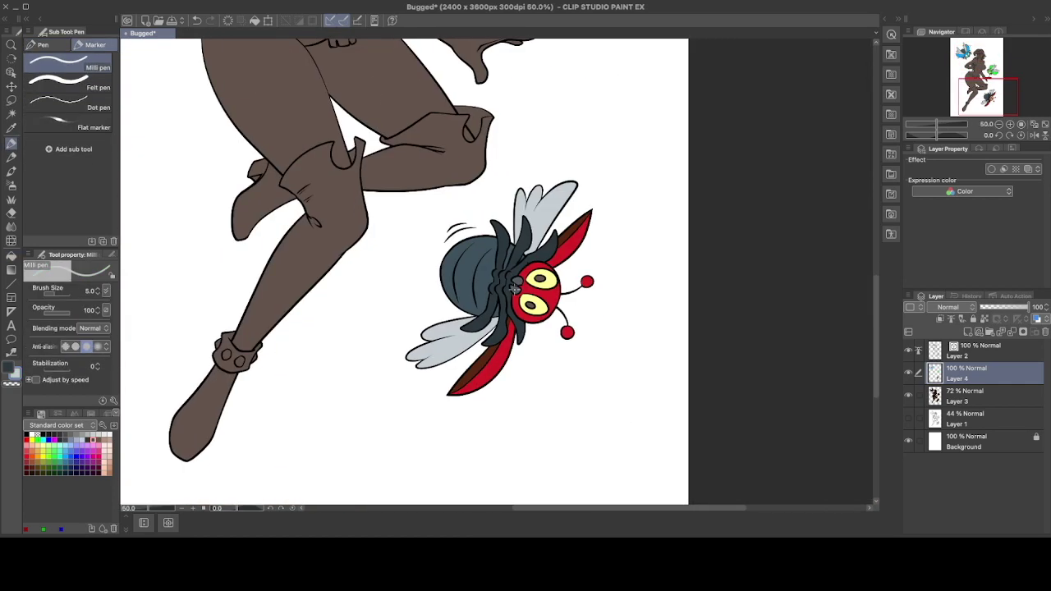
alt+click(526, 304)
scroll(510, 238, up, 4)
drag(493, 271, 556, 213)
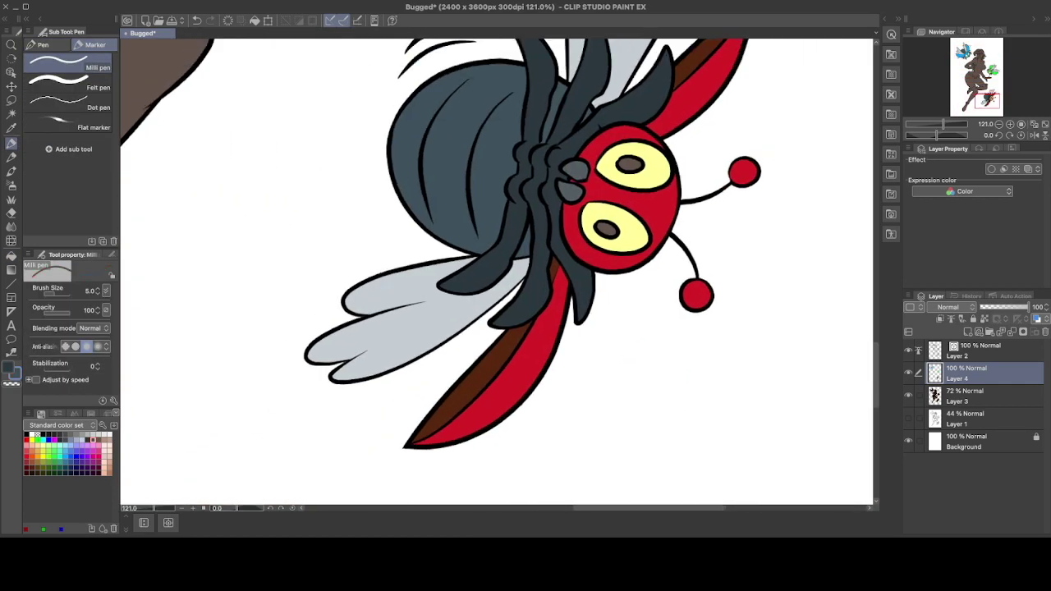
Fill the red bug's two pupils dark slate and save the illustration.
key(g)
click(630, 164)
click(606, 230)
scroll(525, 271, down, 2)
drag(525, 271, 775, 519)
scroll(395, 119, down, 5)
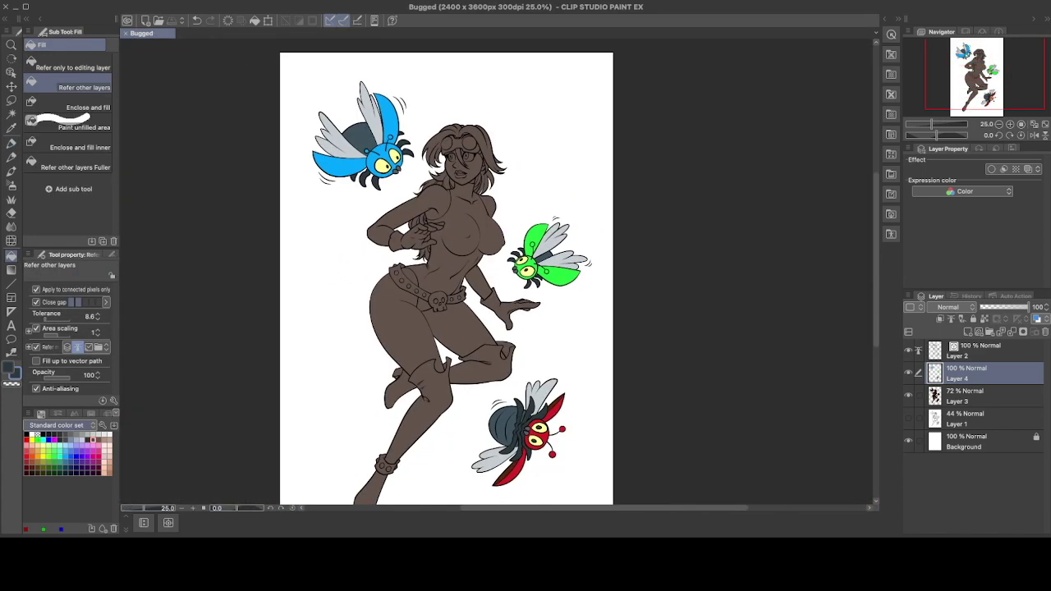
Fill the woman's face, arms and thighs with a terracotta skin tone from the Anime Skin Palette on Layer 4.
click(50, 443)
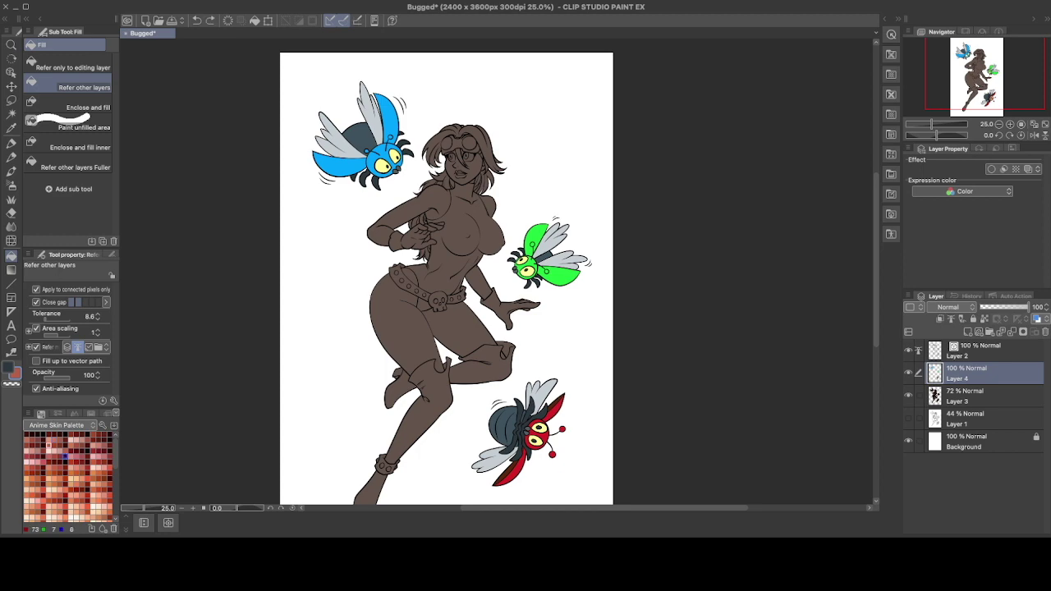
click(407, 328)
click(460, 329)
click(478, 282)
click(411, 213)
click(464, 168)
scroll(468, 152, up, 3)
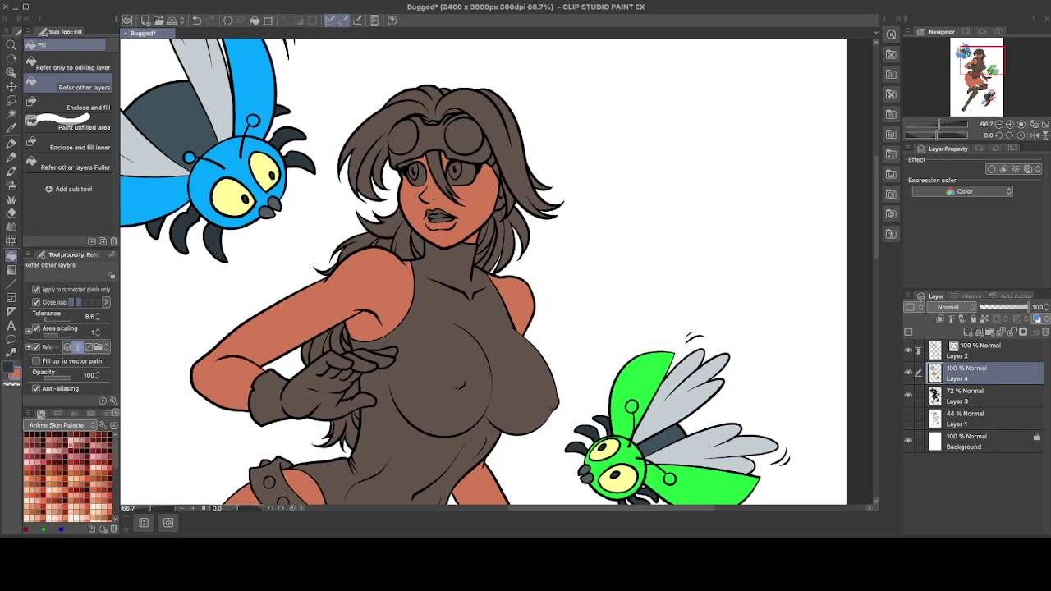
Touch up the outline around the woman's belt in black with the Milli pen on Layer 2.
key(p)
scroll(493, 271, down, 5)
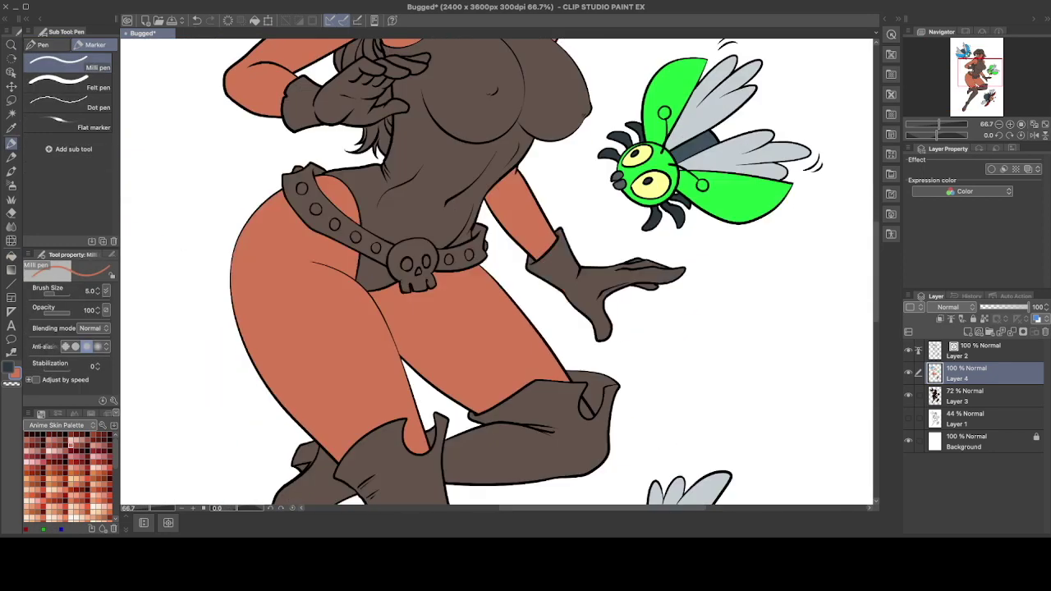
click(981, 350)
click(92, 424)
click(27, 432)
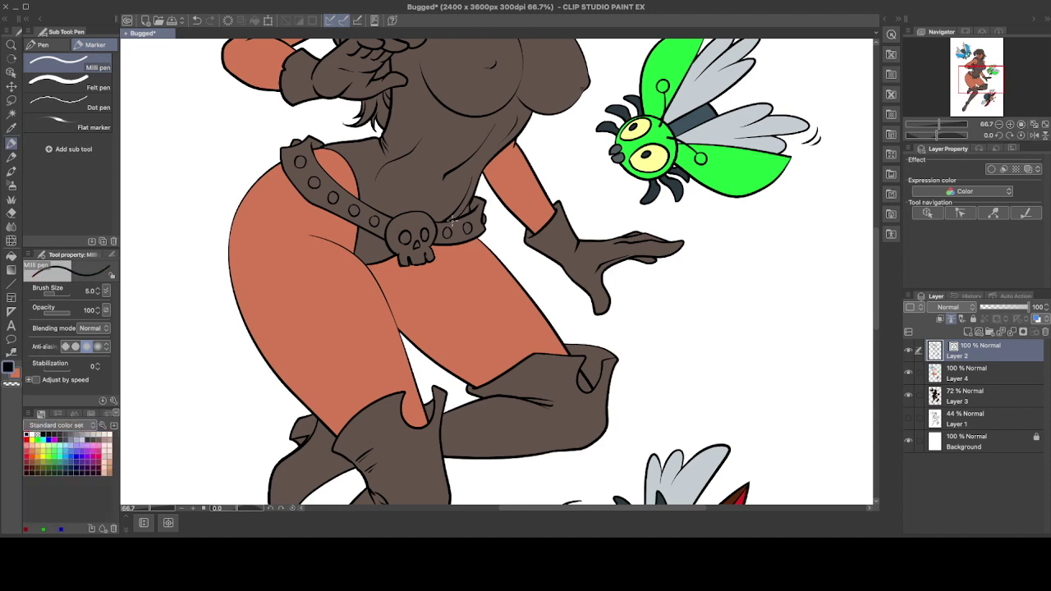
Fill the boot lining, ankle strap and belt reddish brown on Layer 4.
key(g)
key(alt+bracketleft)
scroll(456, 225, down, 3)
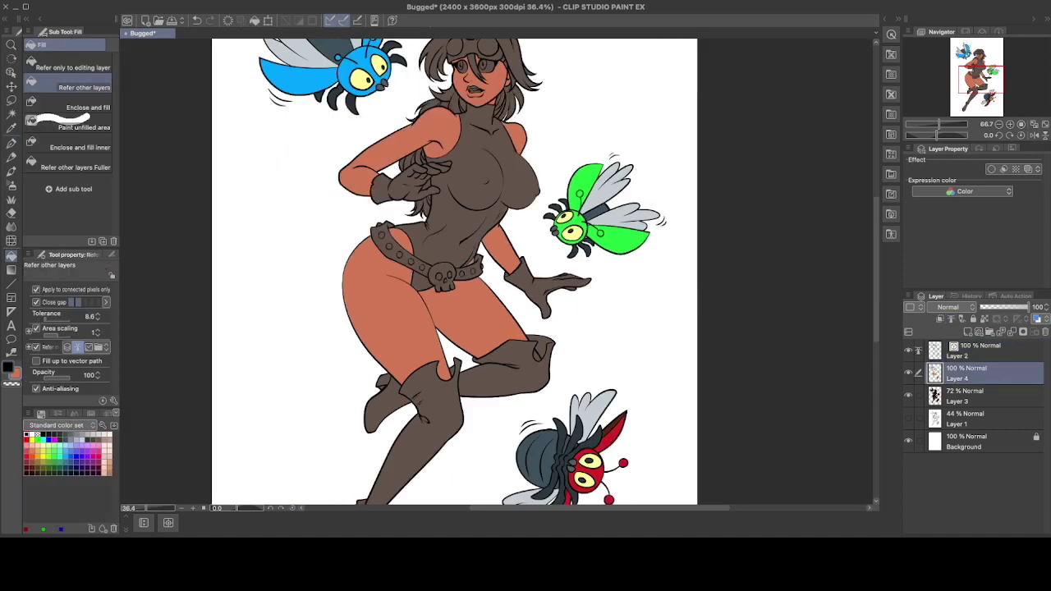
scroll(493, 336, up, 1)
click(435, 369)
key(ctrl+z)
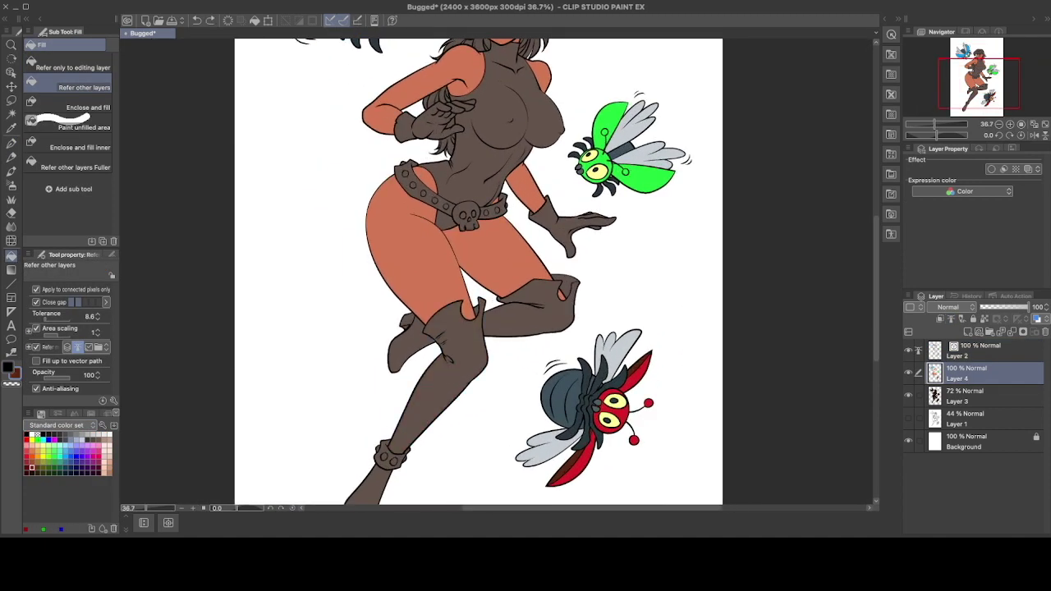
click(565, 287)
scroll(468, 185, down, 1)
click(397, 431)
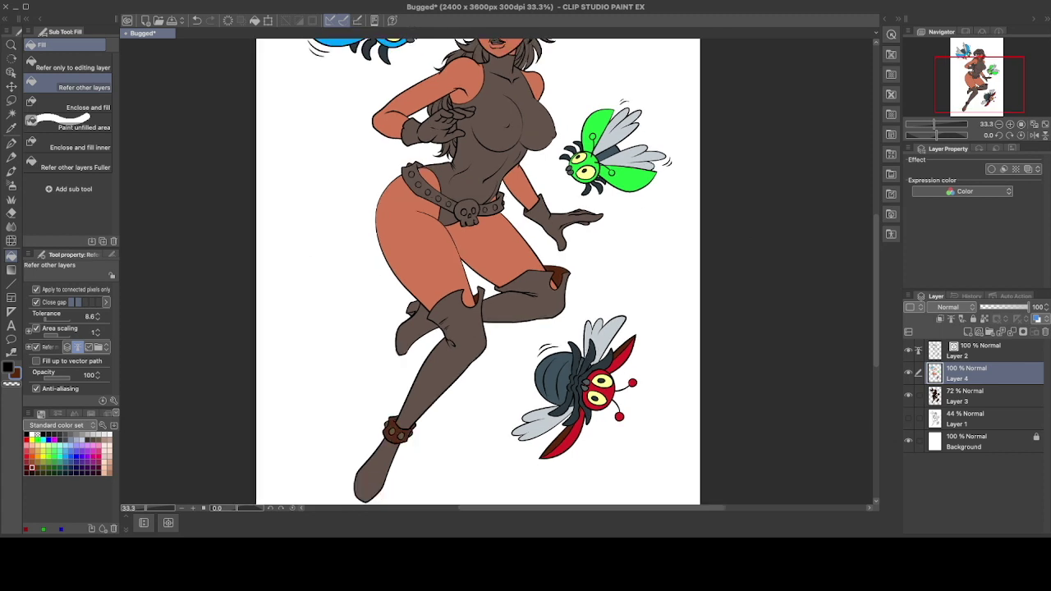
click(429, 189)
Fill the woman's thigh-high boots and both gloves medium brown.
scroll(477, 271, down, 2)
scroll(476, 271, up, 2)
click(526, 300)
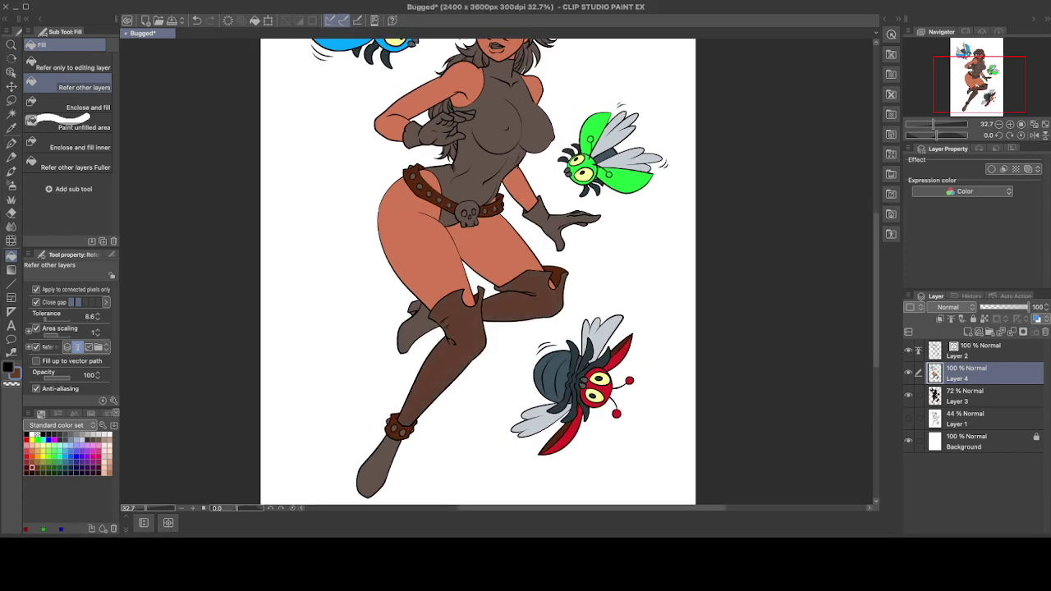
click(493, 156)
click(374, 472)
key(ctrl+z)
click(435, 131)
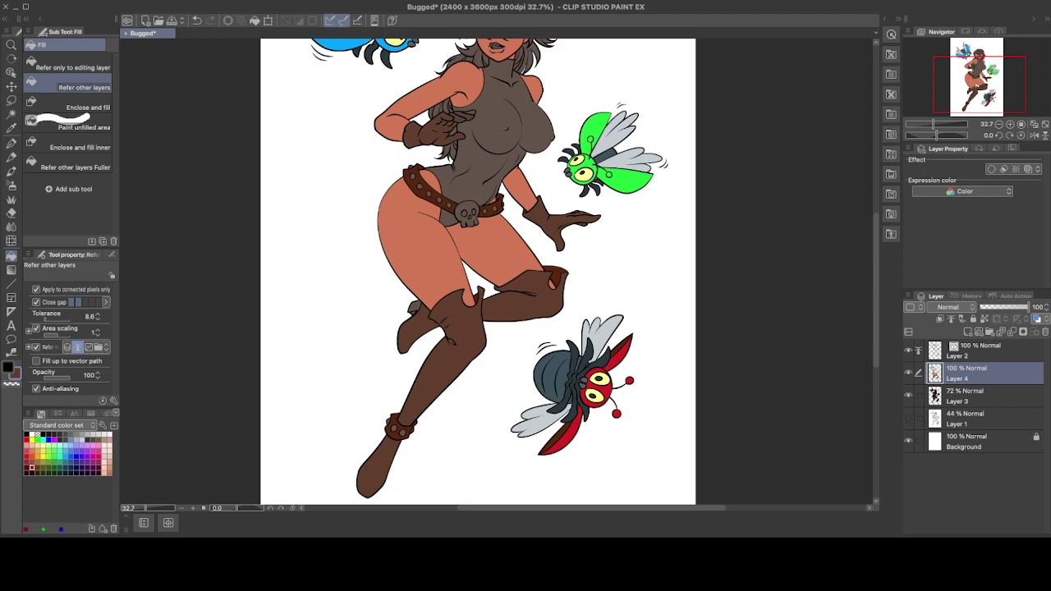
Fill the woman's sleeveless bodysuit very dark brown.
scroll(476, 271, down, 2)
click(505, 148)
scroll(452, 250, up, 2)
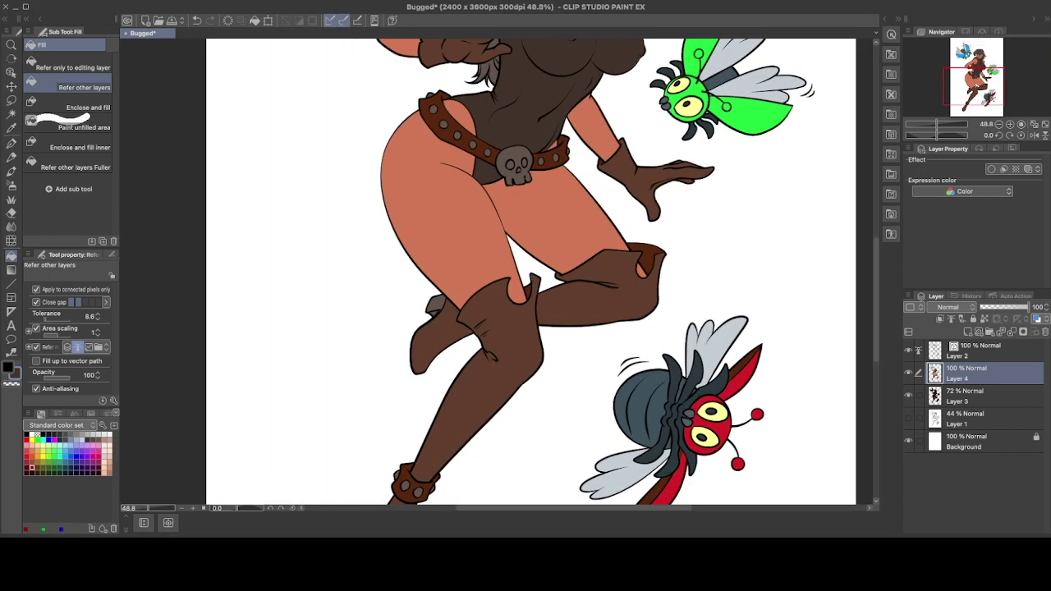
scroll(509, 271, down, 2)
key(p)
scroll(509, 271, up, 4)
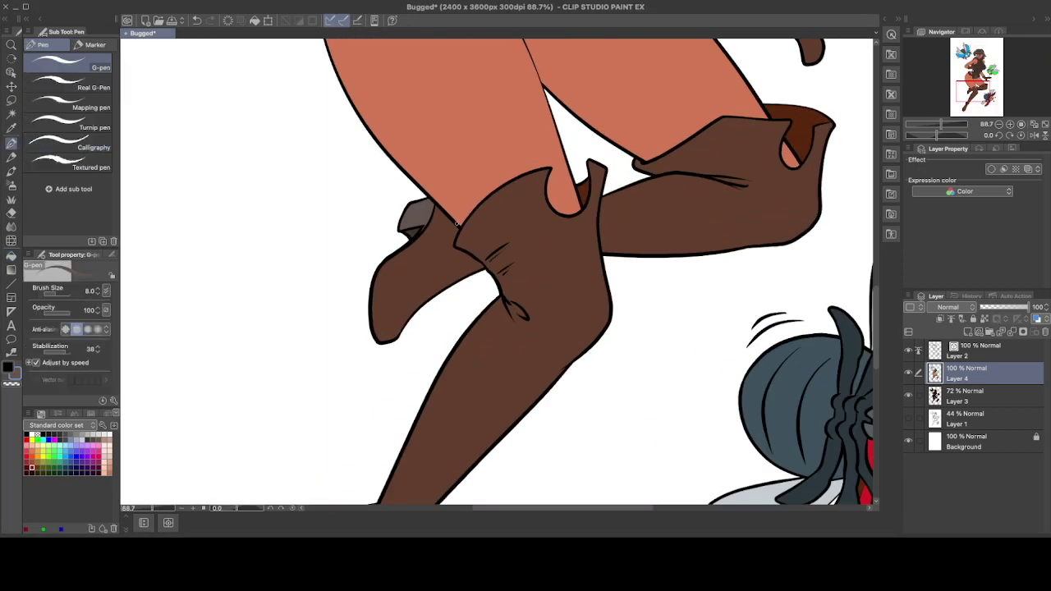
scroll(509, 271, down, 2)
Fill the belt's studs and skull buckle light grey.
key(g)
scroll(509, 271, up, 5)
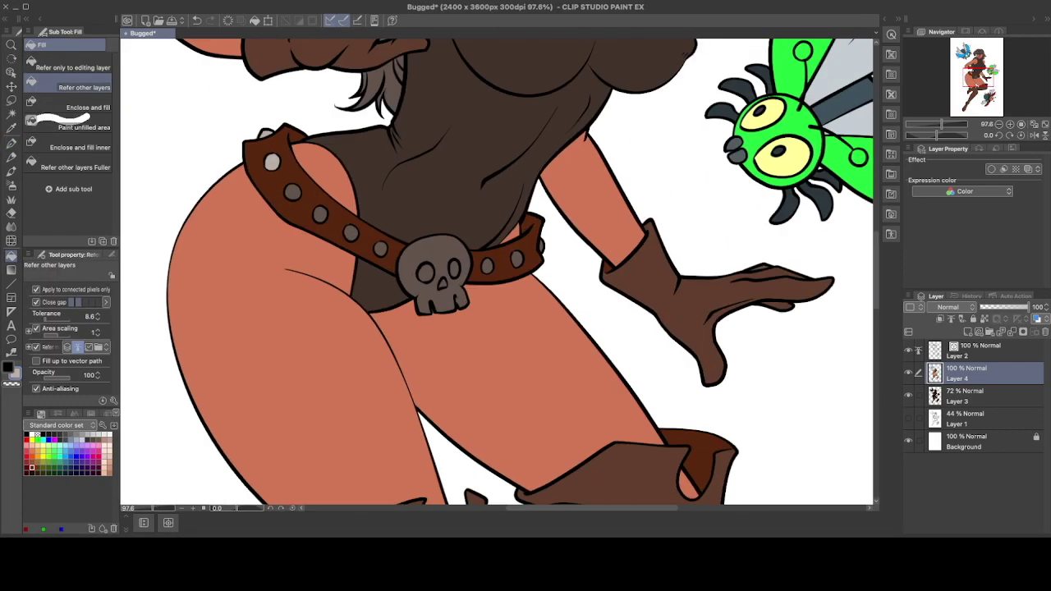
drag(293, 193, 435, 271)
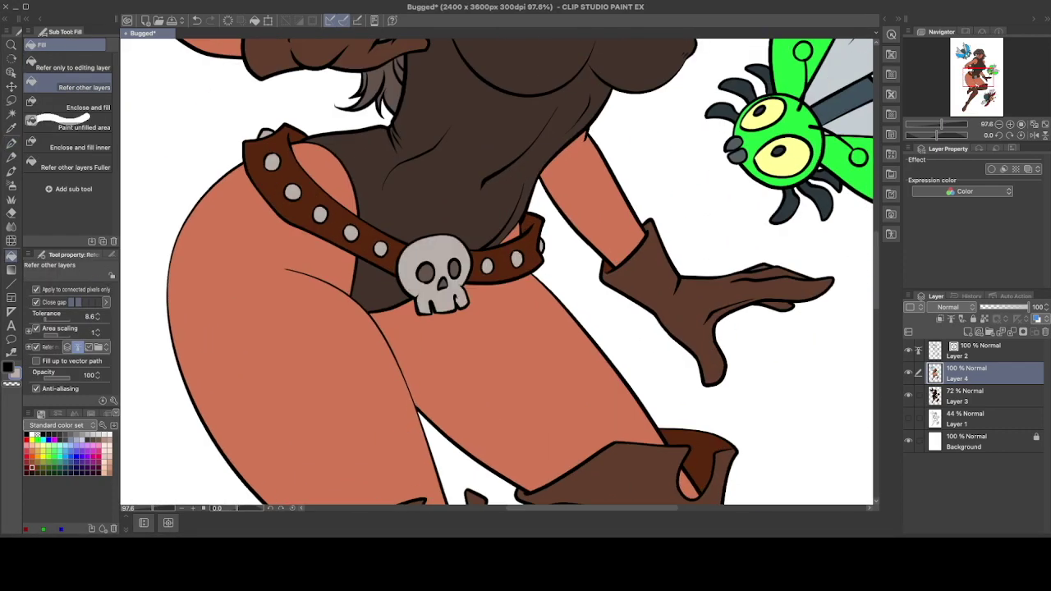
scroll(496, 271, down, 5)
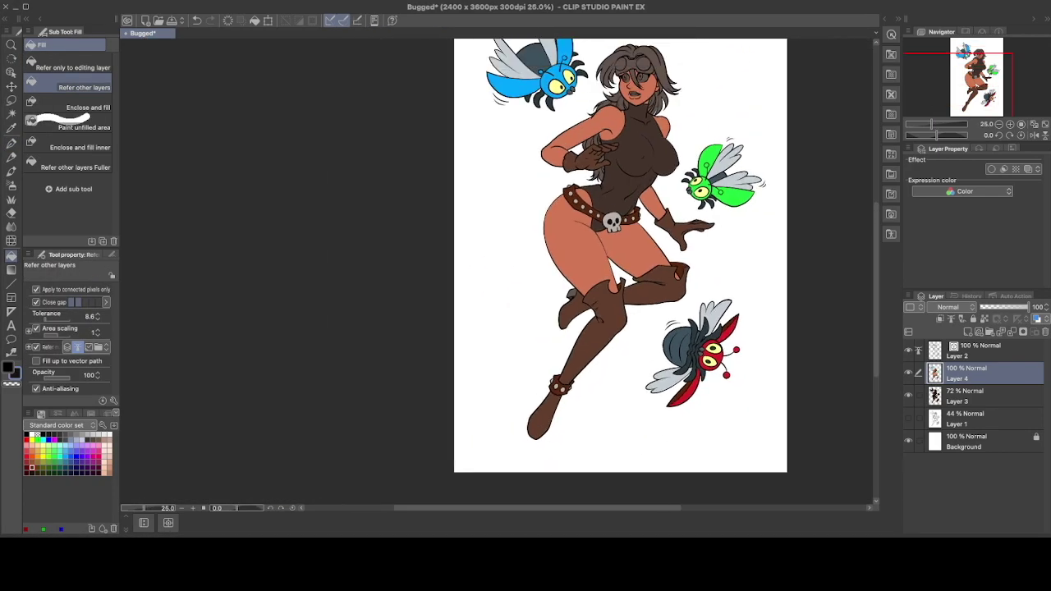
Fill all of the woman's hair rust brown by enclosing its sections with Enclose and fill inner.
scroll(496, 271, up, 2)
scroll(569, 144, up, 1)
click(82, 107)
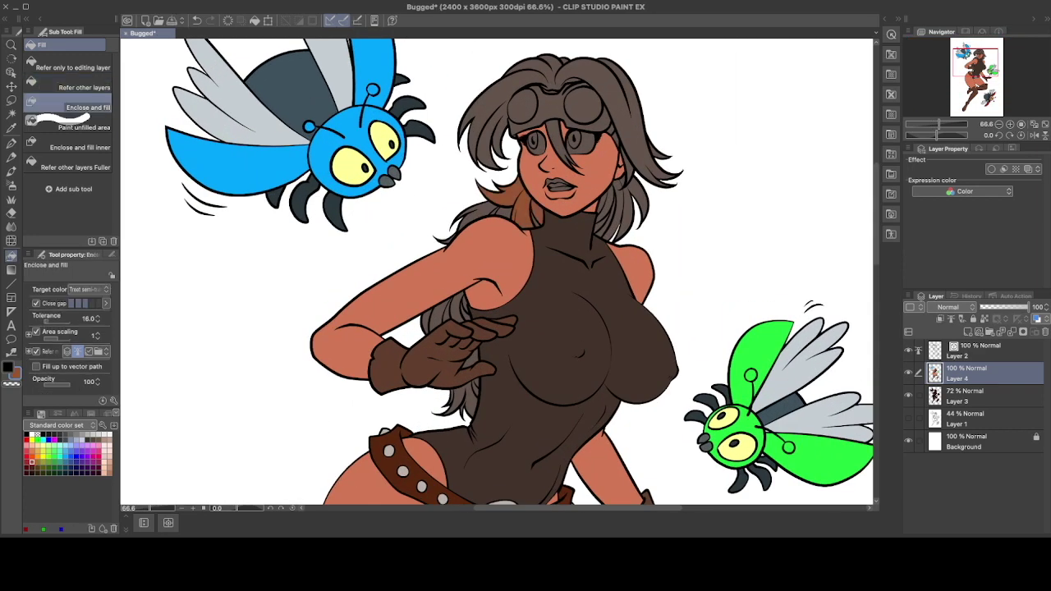
click(79, 147)
mouse_move(496, 328)
mouse_down()
mouse_move(497, 205)
mouse_move(408, 429)
mouse_up()
drag(530, 344, 570, 296)
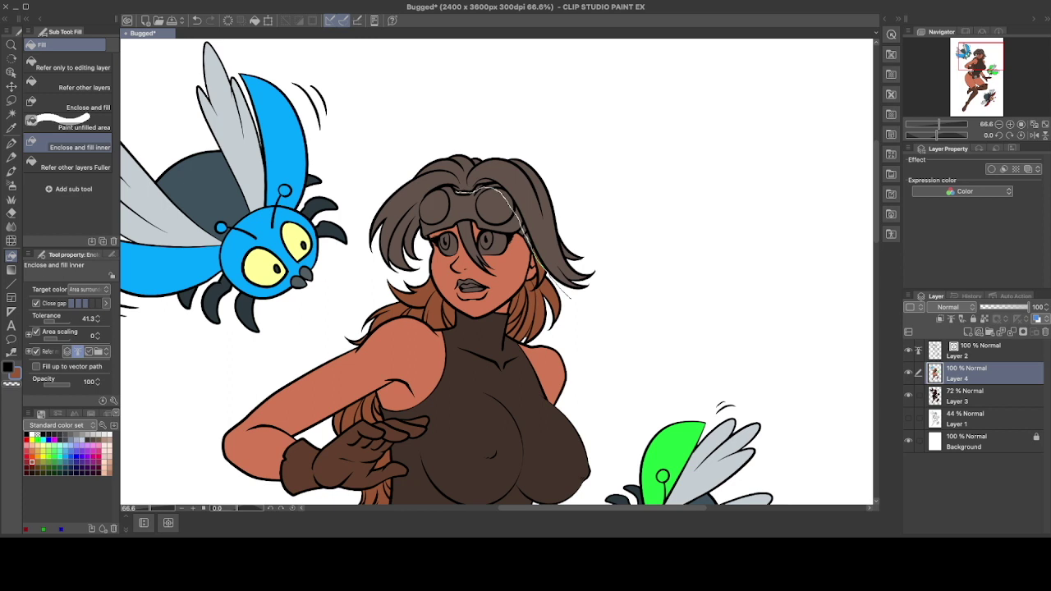
mouse_move(530, 246)
mouse_down()
mouse_move(493, 123)
mouse_move(456, 190)
mouse_up()
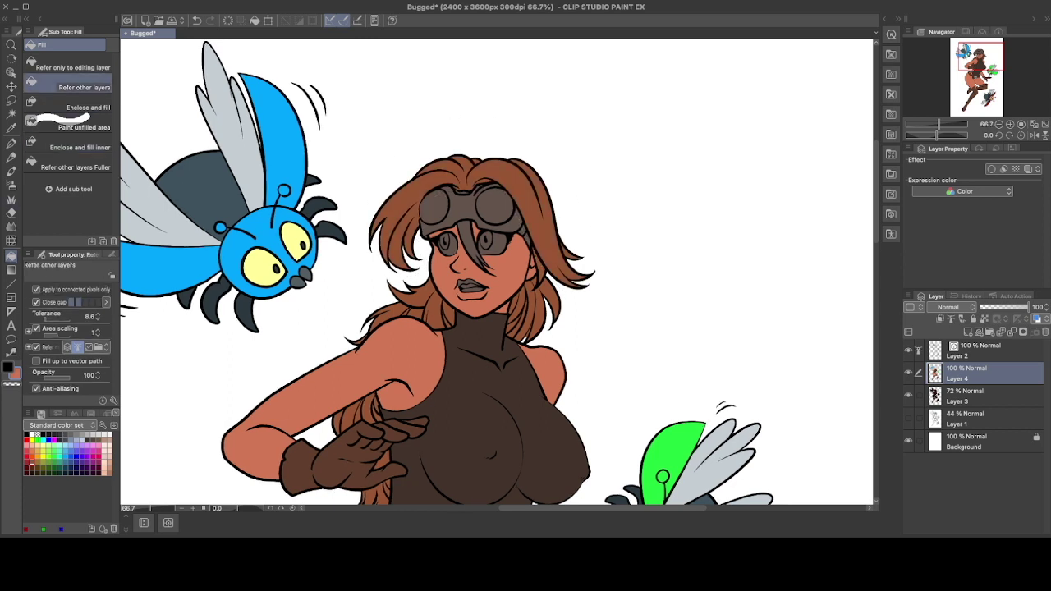
Touch up the line art around the goggles on Layer 2 and color the forelock over the face rust brown on Layer 4.
key(alt+])
key(p)
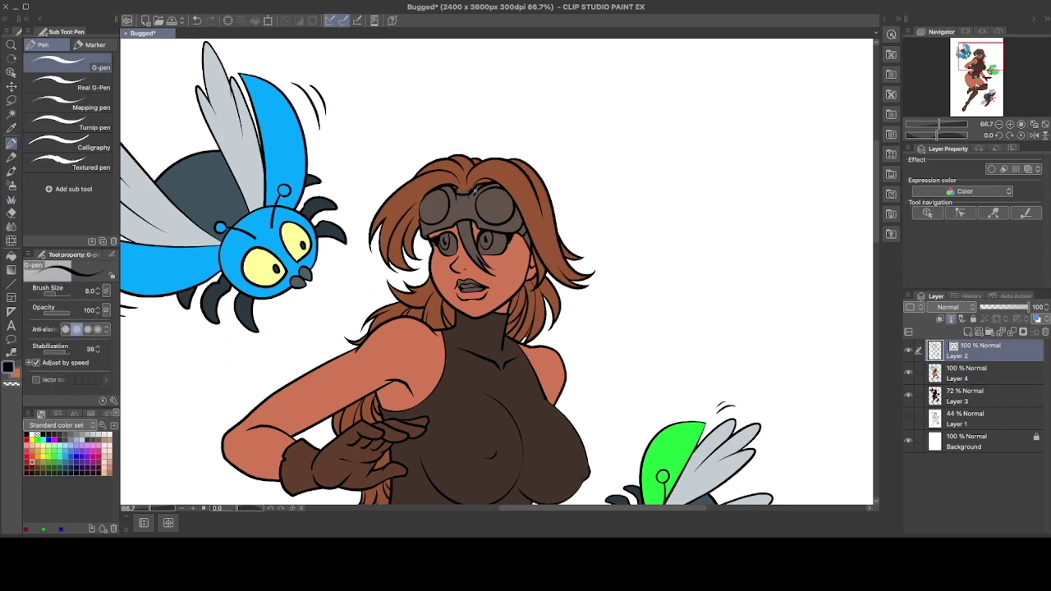
key(alt+[)
key(g)
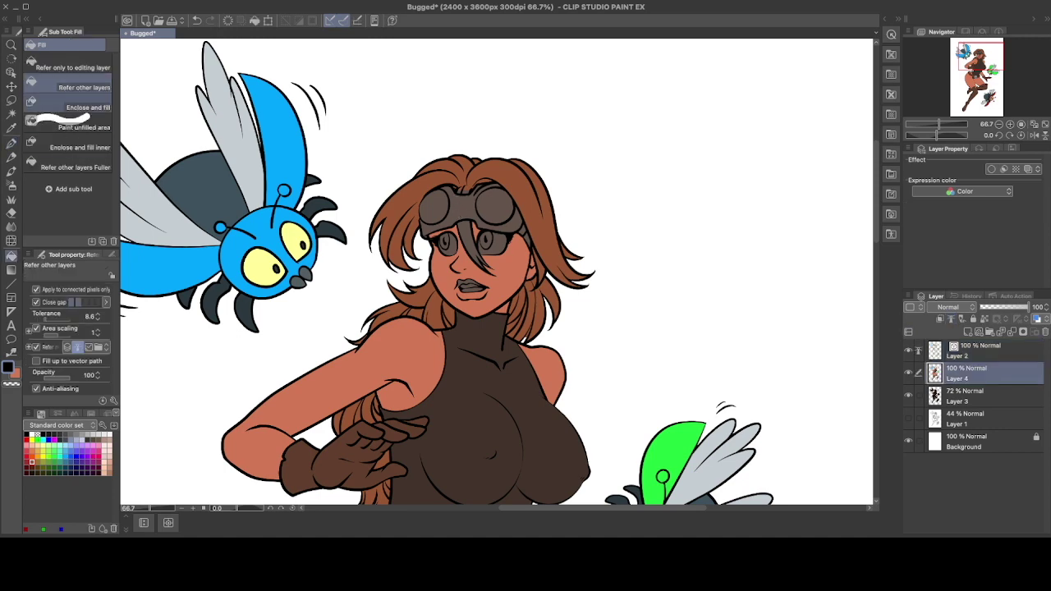
key(p)
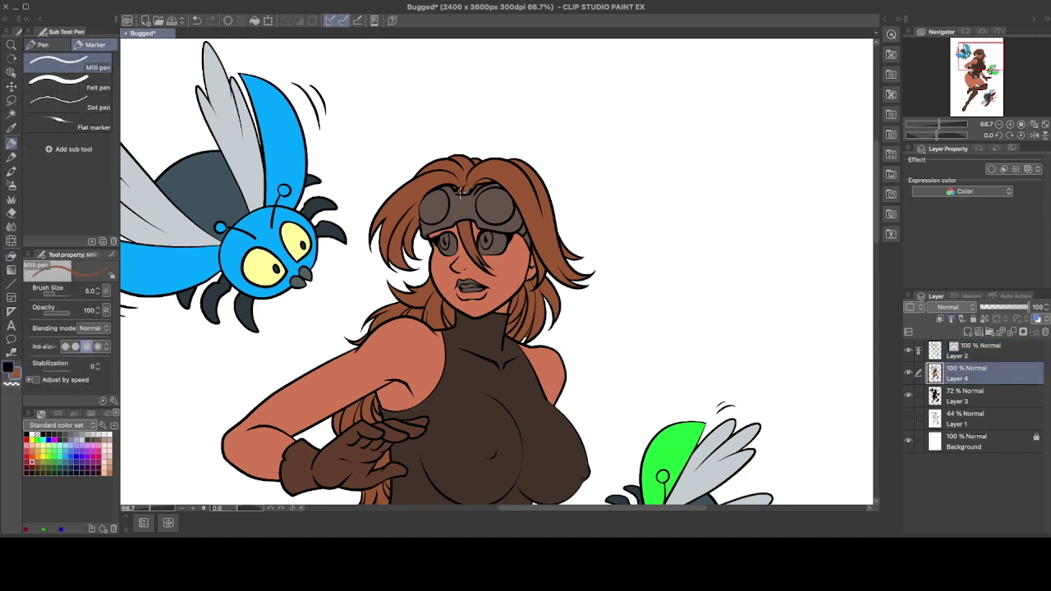
key(ctrl+plus)
Fill the goggle frame on the woman's forehead reddish brown.
key(g)
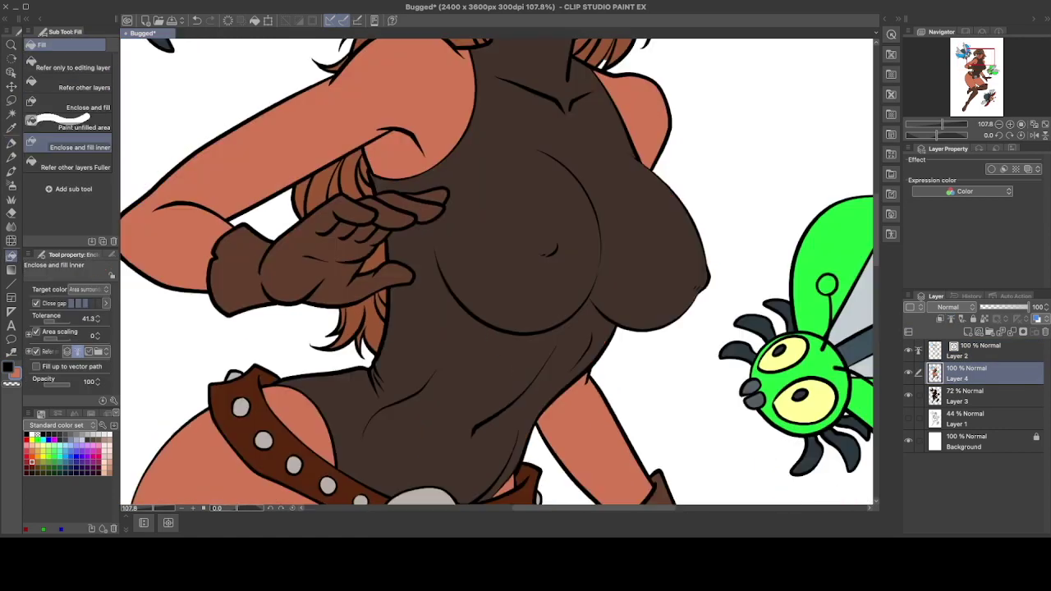
click(456, 147)
scroll(497, 271, down, 5)
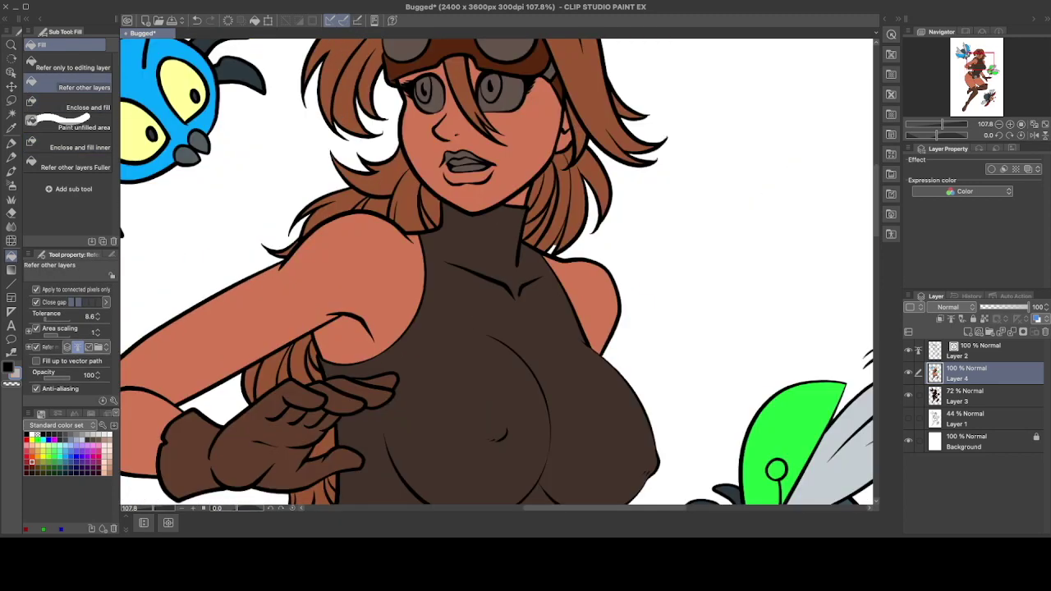
Fill the woman's eye whites and teeth white and the inside of her mouth dark red.
scroll(496, 271, up, 5)
key(x)
click(395, 254)
click(467, 253)
key(p)
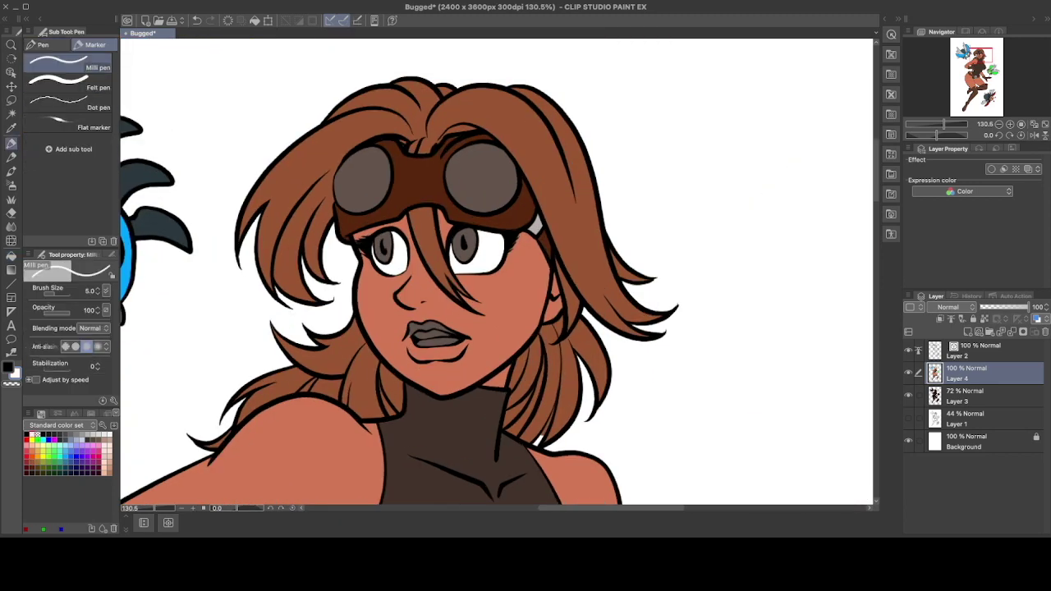
key(g)
click(435, 333)
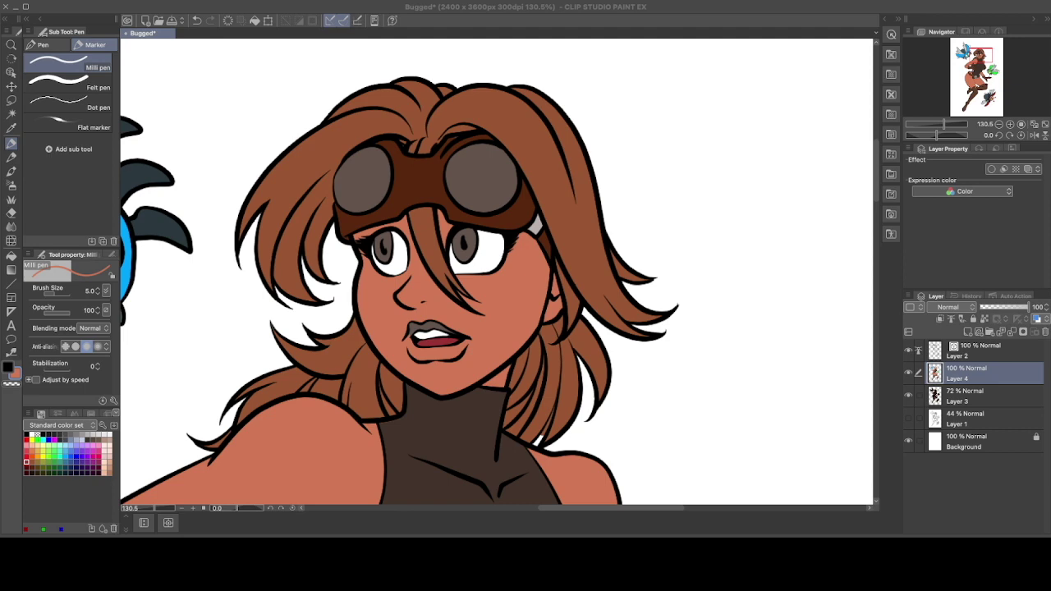
Paint the woman's lips rose with the Milli pen at brush size 7.
key(ctrl+z)
key(bracketright)
key(bracketright)
drag(434, 323, 486, 301)
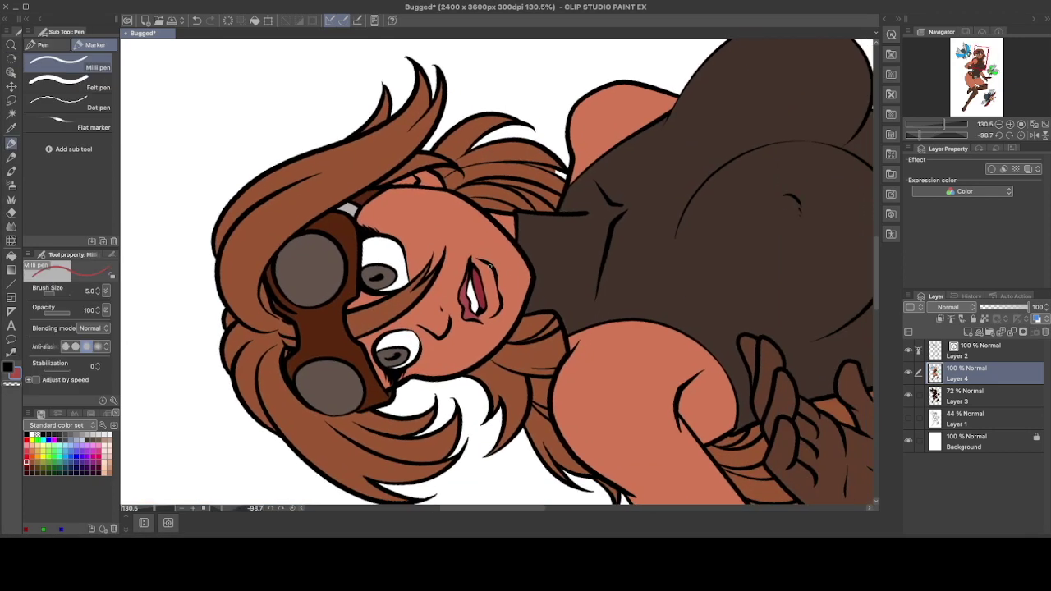
drag(480, 261, 486, 302)
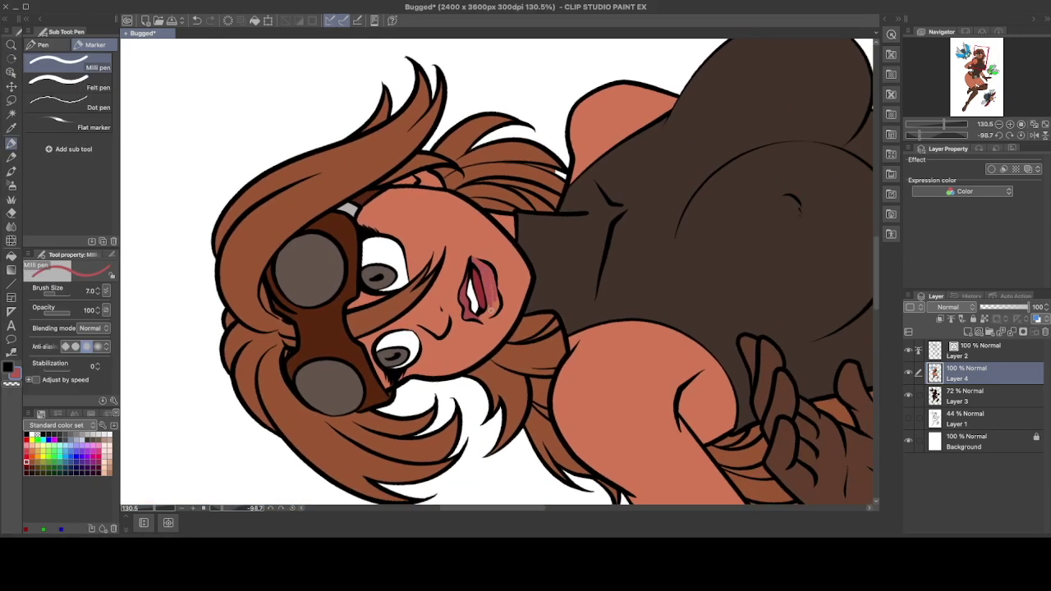
Fill both of the woman's irises purple.
key(g)
scroll(495, 298, up, 3)
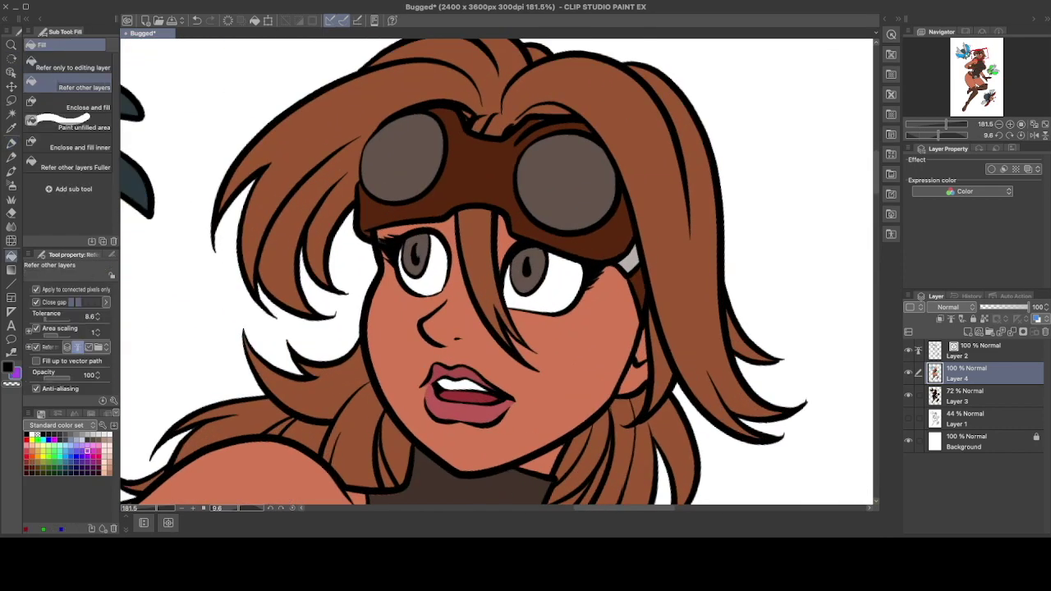
click(417, 256)
click(525, 269)
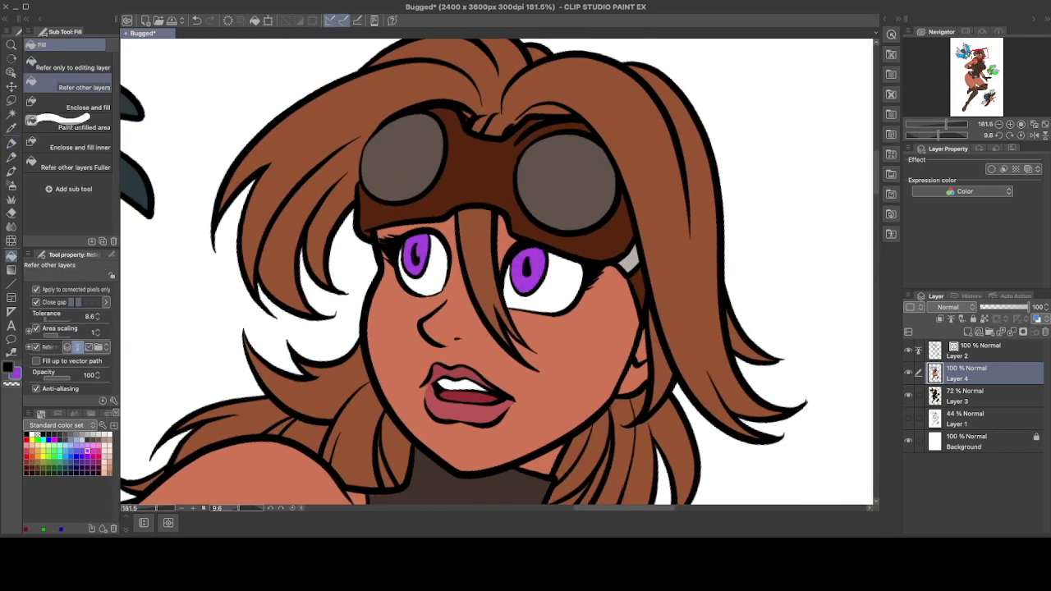
Shade both irises with lighter purple below and darker purple above using the Milli pen, reducing the brush size to 6.
key(p)
key(x)
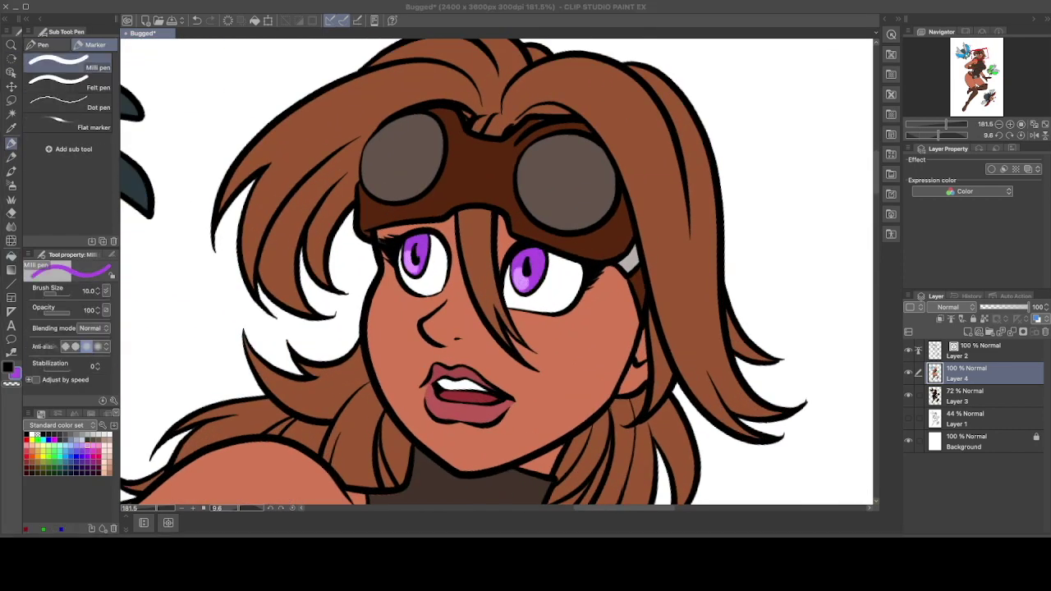
key(bracketleft)
key(bracketleft)
key(bracketleft)
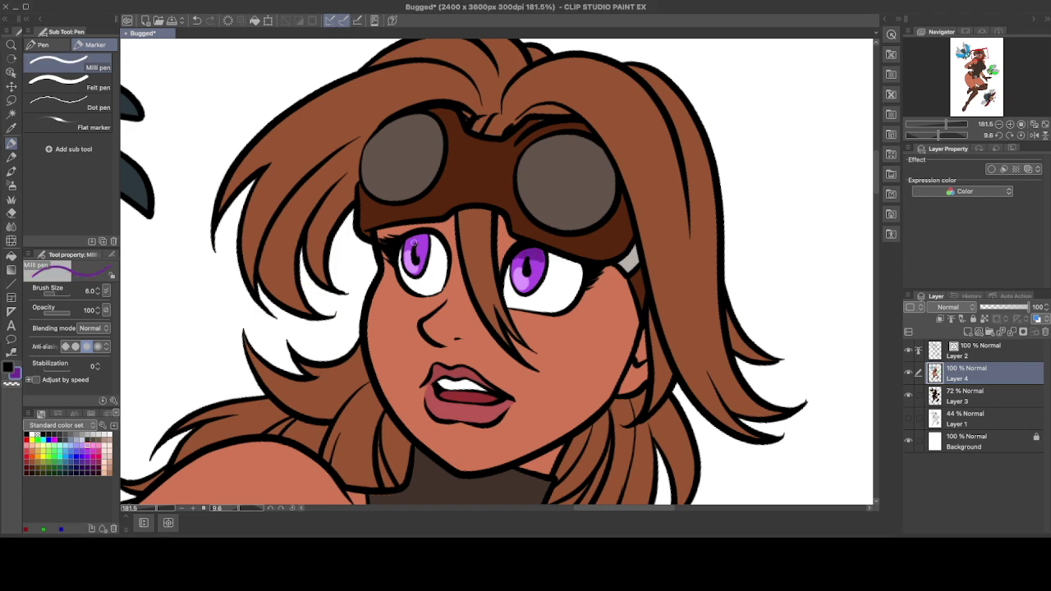
Add a layer named Shine above the line art and dot white highlights on the woman's eyes, nose and lower lip.
key(super+shift+n)
key(bracketleft)
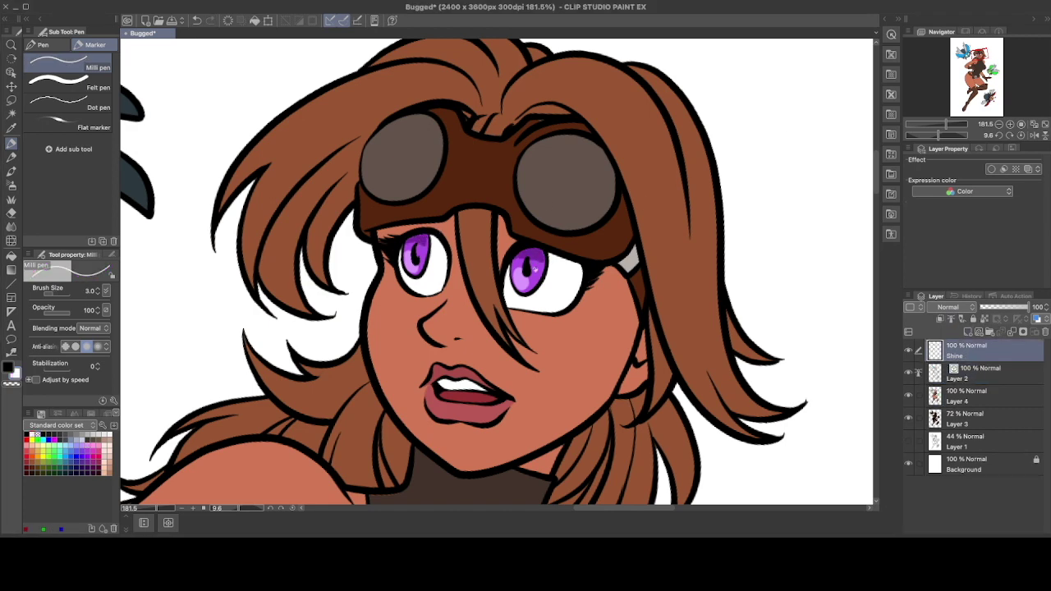
click(440, 322)
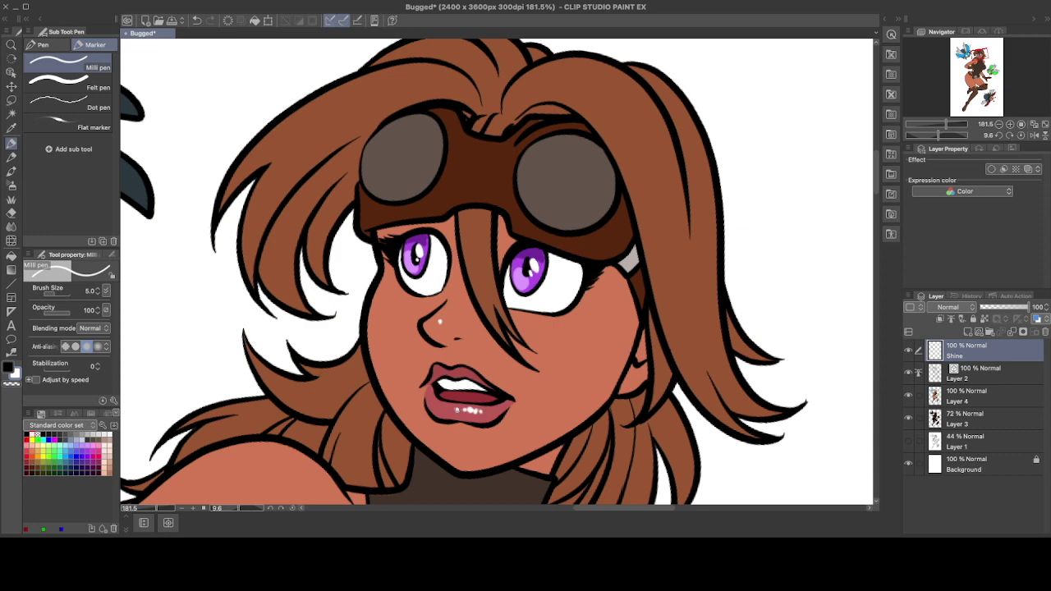
Paint white highlights on the blue bug's pupils, mouthparts, antenna tips, legs, head and wing cases with the Milli pen at size 4.
scroll(626, 441, down, 5)
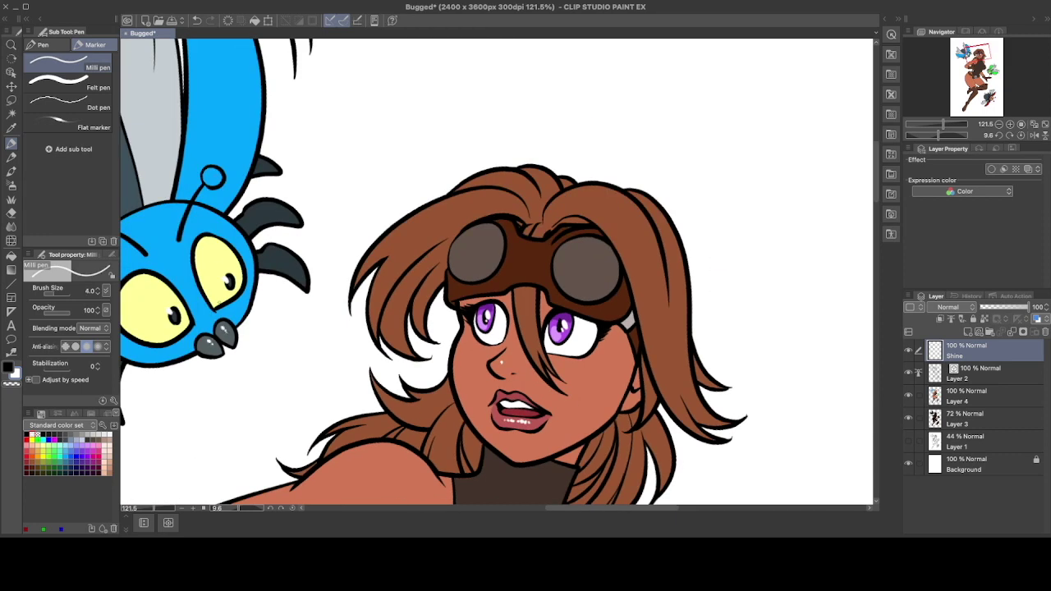
drag(213, 173, 337, 180)
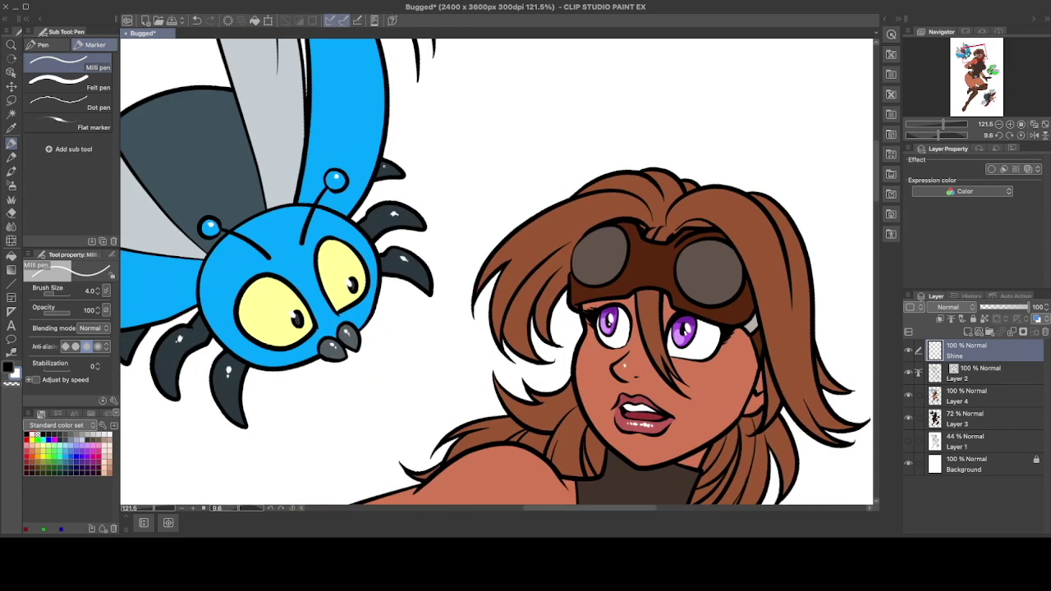
scroll(357, 316, up, 2)
drag(358, 317, 493, 271)
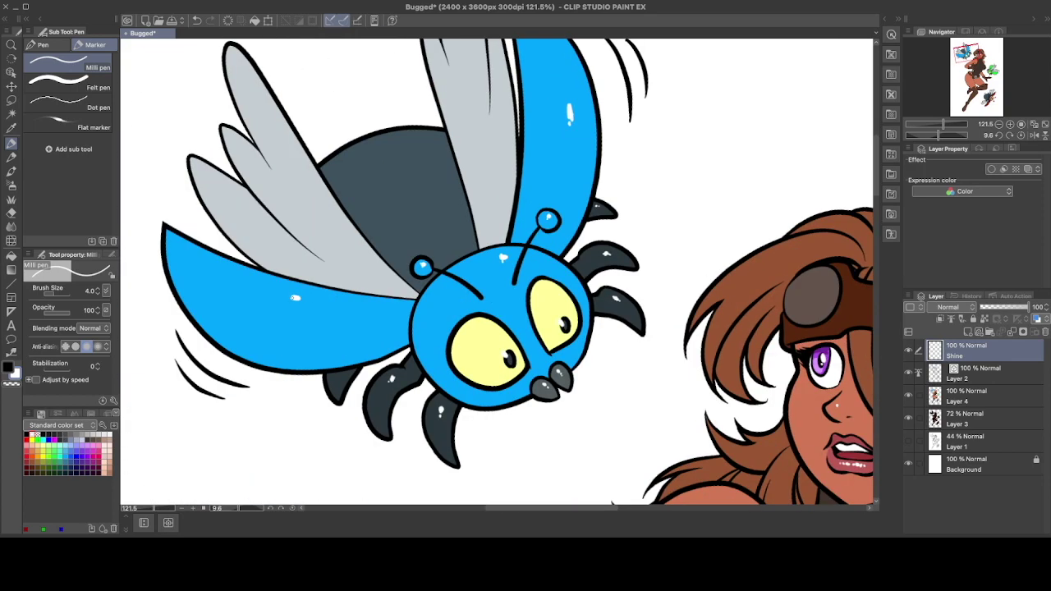
Dot white highlights on the skull buckle, the belt studs and the ankle strap's studs on the Shine layer.
scroll(357, 316, down, 3)
scroll(357, 316, up, 5)
drag(365, 277, 375, 292)
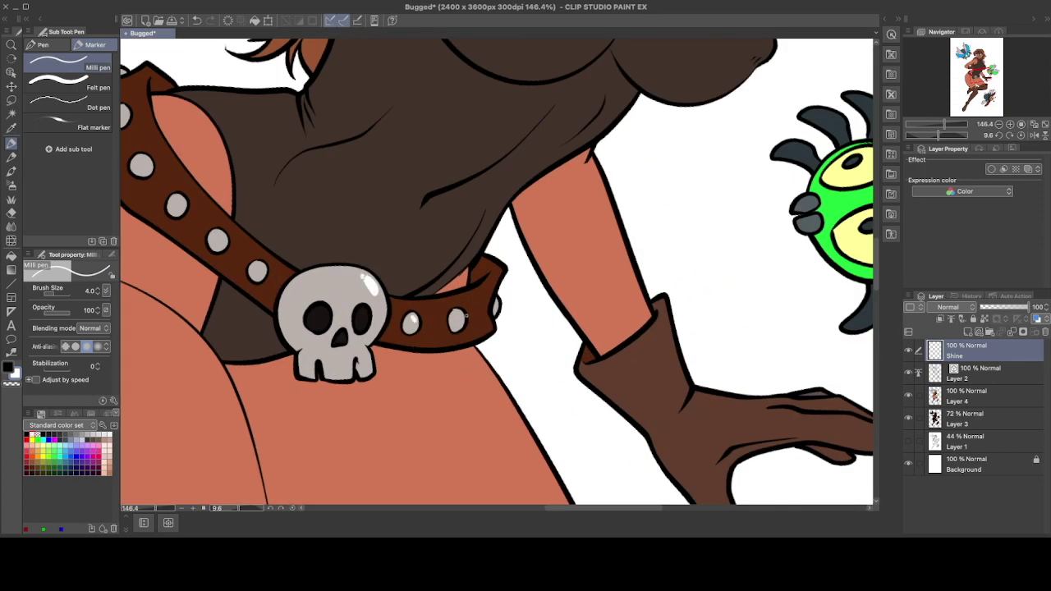
drag(466, 316, 613, 333)
scroll(496, 271, down, 4)
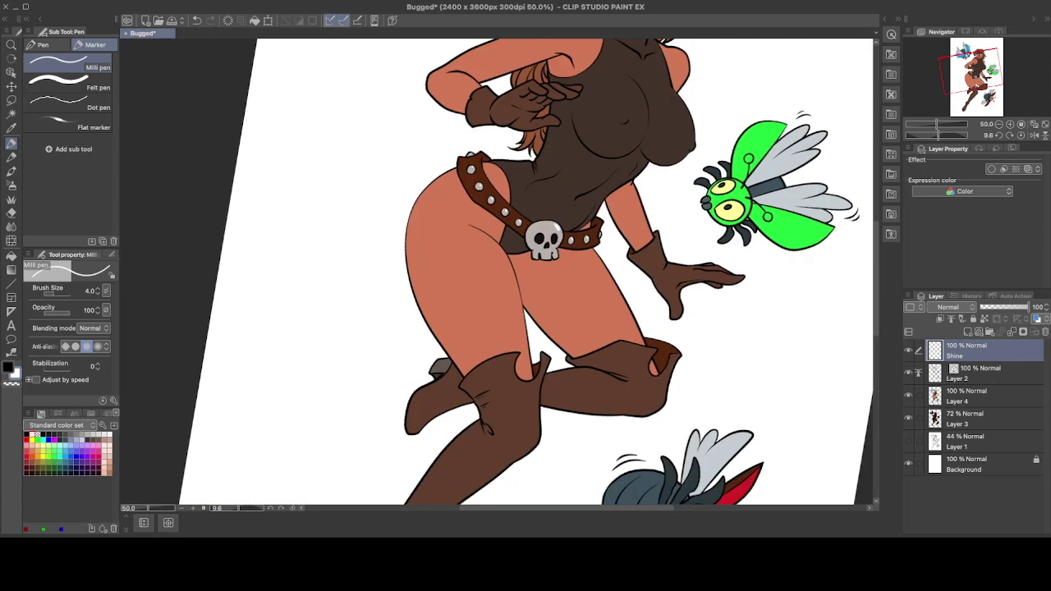
scroll(497, 270, up, 4)
scroll(528, 341, down, 4)
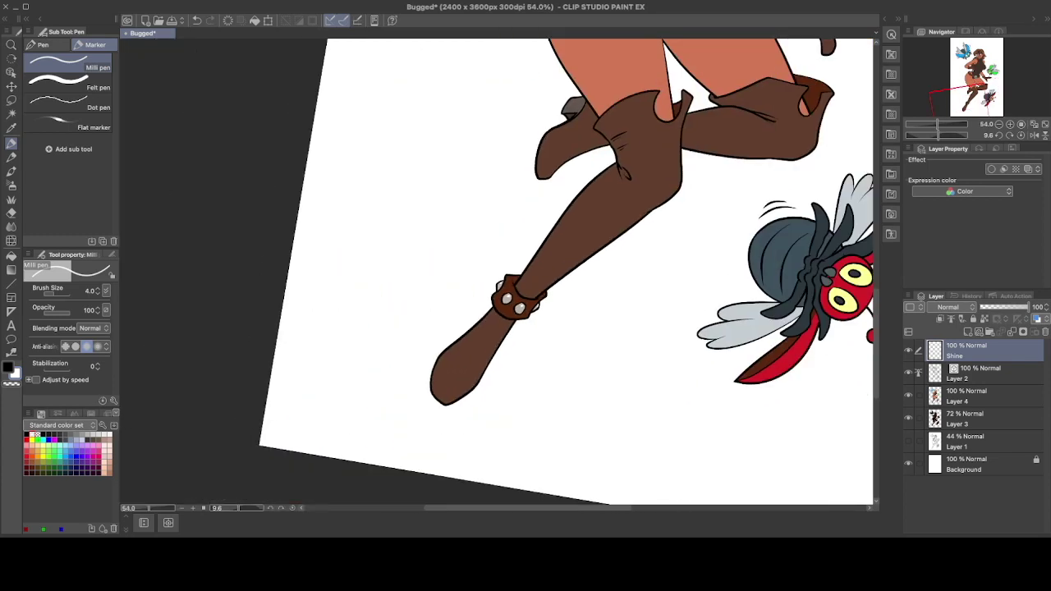
Paint white highlights on the red bug's pupils, mouthparts, antenna tips, legs, abdomen and wing case with the Milli pen.
scroll(549, 309, up, 4)
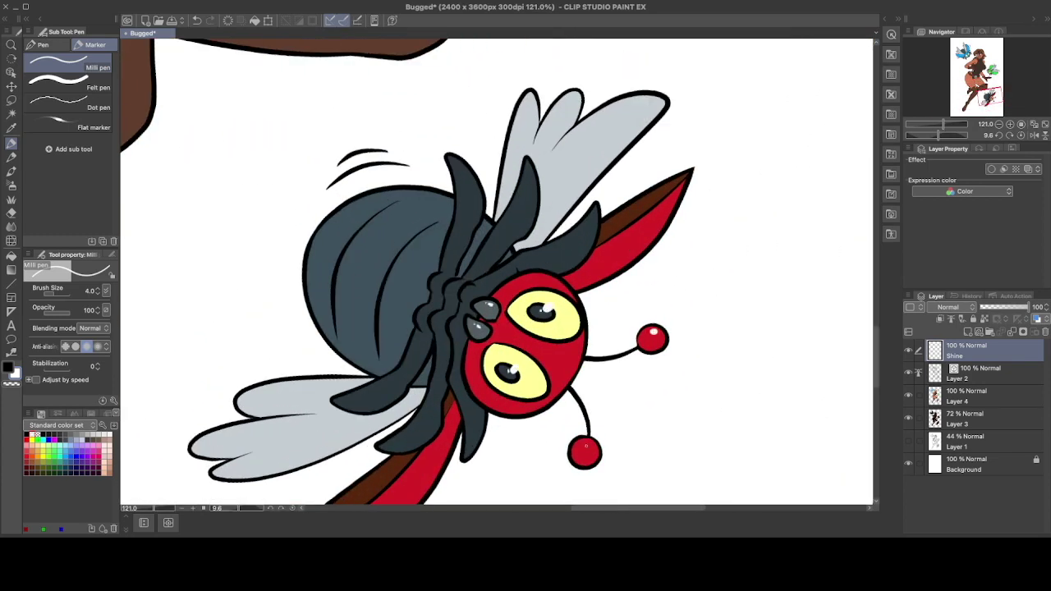
drag(534, 166, 591, 165)
click(590, 165)
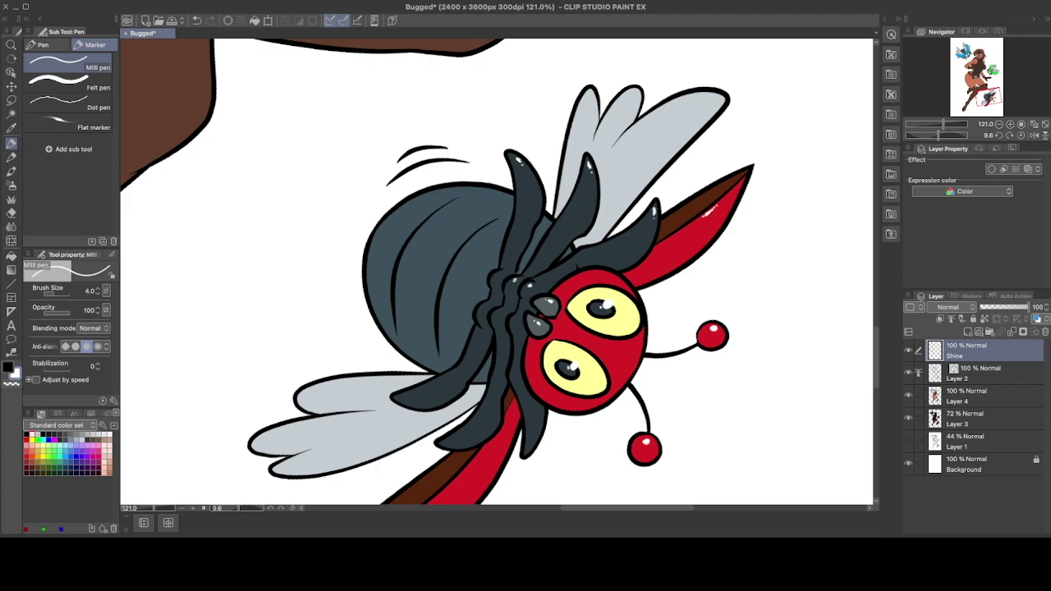
scroll(483, 211, down, 5)
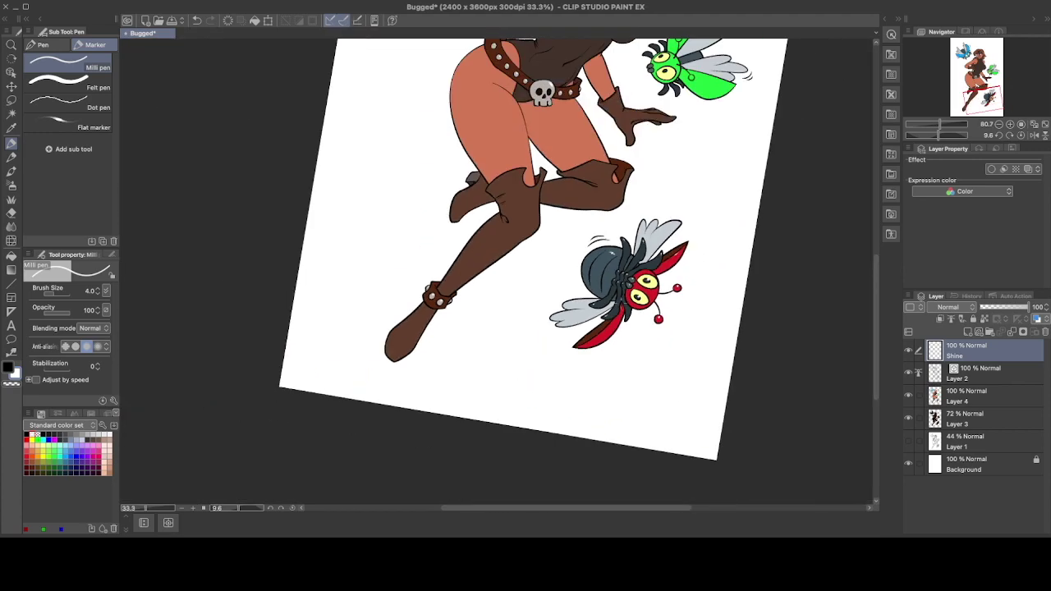
Paint white highlights on the green bug's pupils, mouthparts, legs, antennae and wing cases, and save the illustration.
scroll(563, 299, up, 5)
click(563, 300)
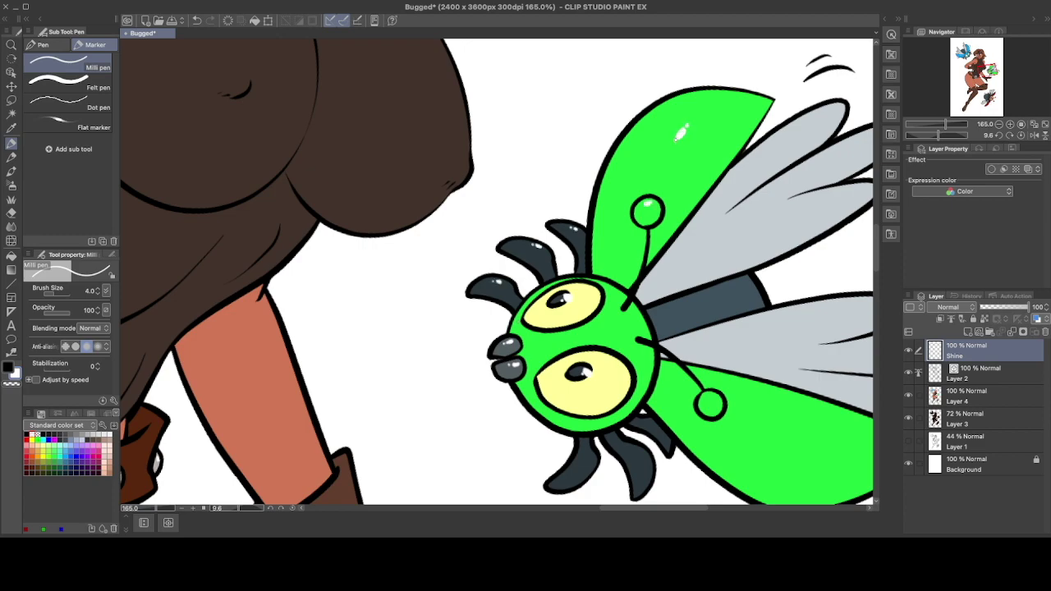
key(super+0)
key(super+s)
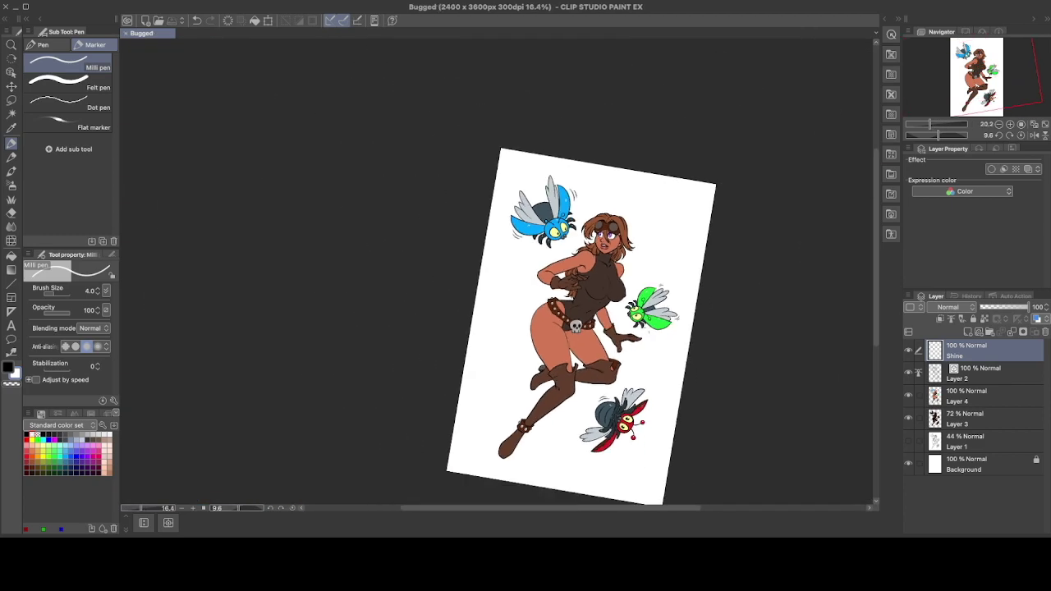
Fill both goggle lenses dark green on Layer 4 with the Refer other layers fill.
scroll(549, 193, up, 5)
key(g)
click(969, 395)
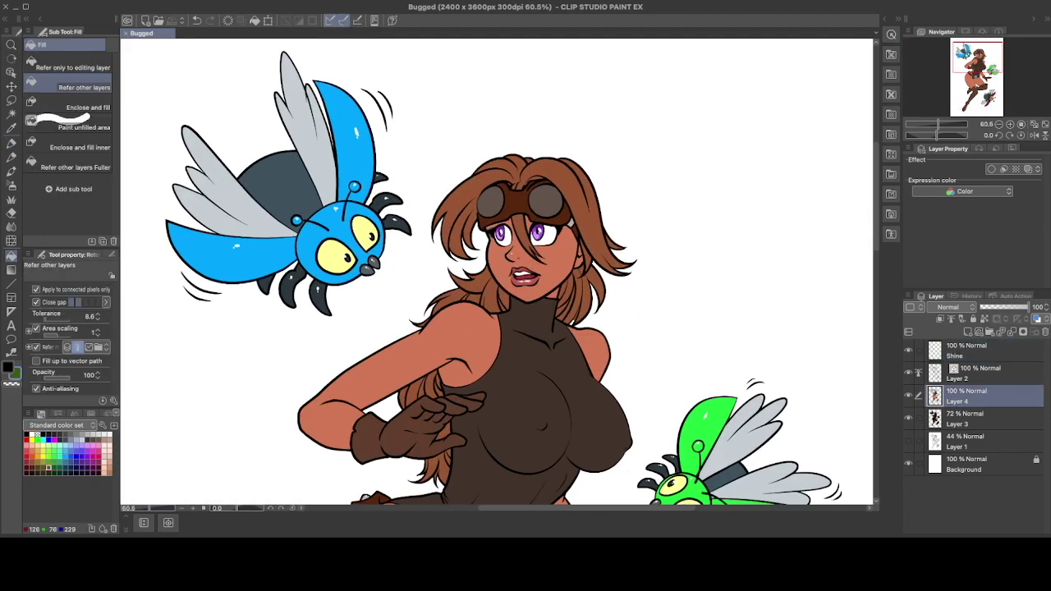
click(490, 202)
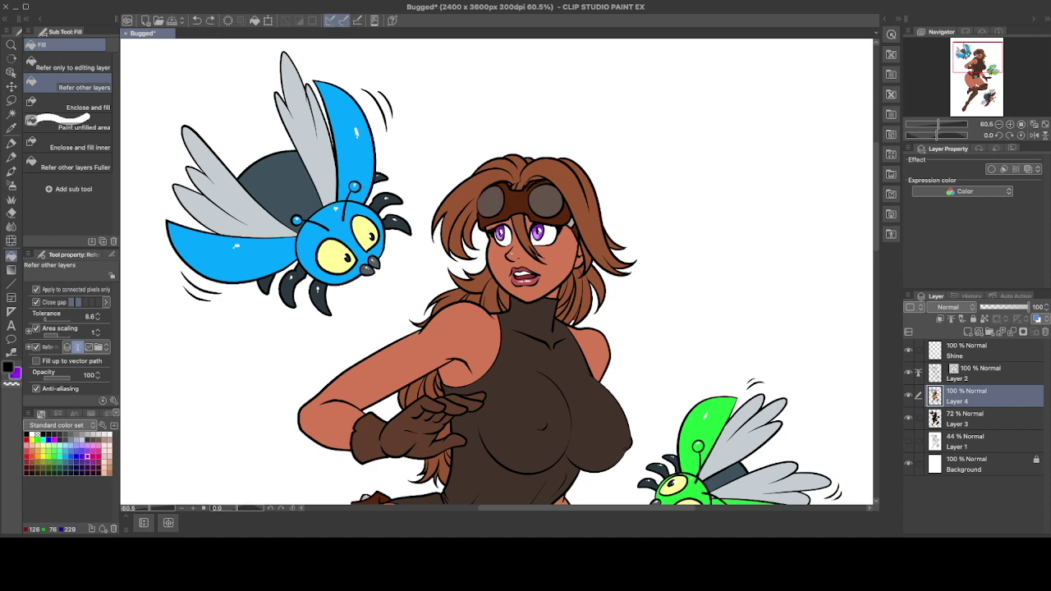
scroll(538, 197, up, 3)
Brush a bright green glow into the lower part of both goggle lenses with Smooth watercolor at size 15.
key(b)
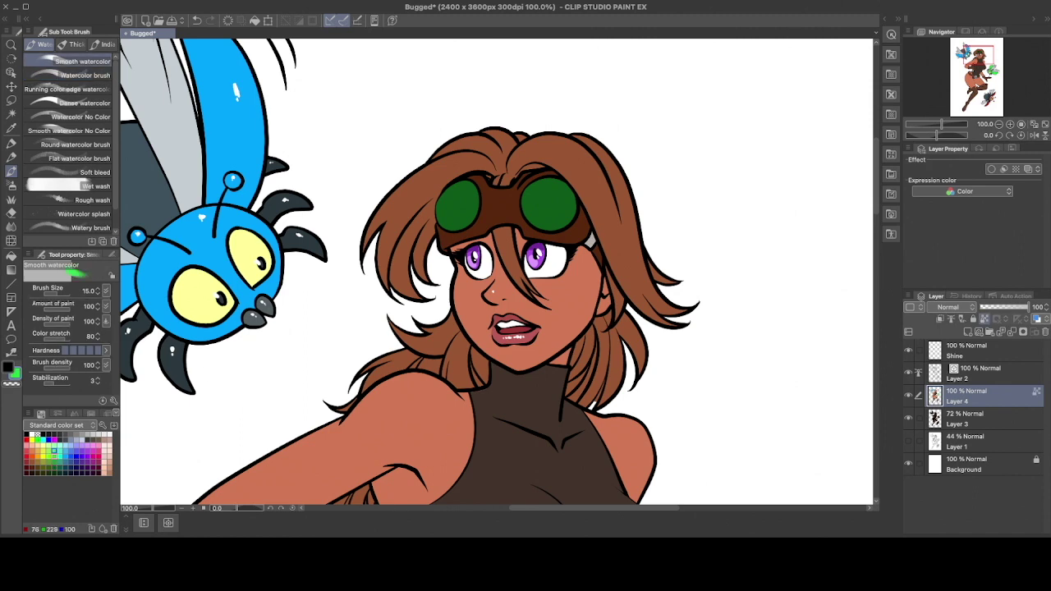
mouse_move(443, 217)
mouse_down()
mouse_move(457, 202)
mouse_move(462, 220)
mouse_up()
drag(537, 205, 549, 215)
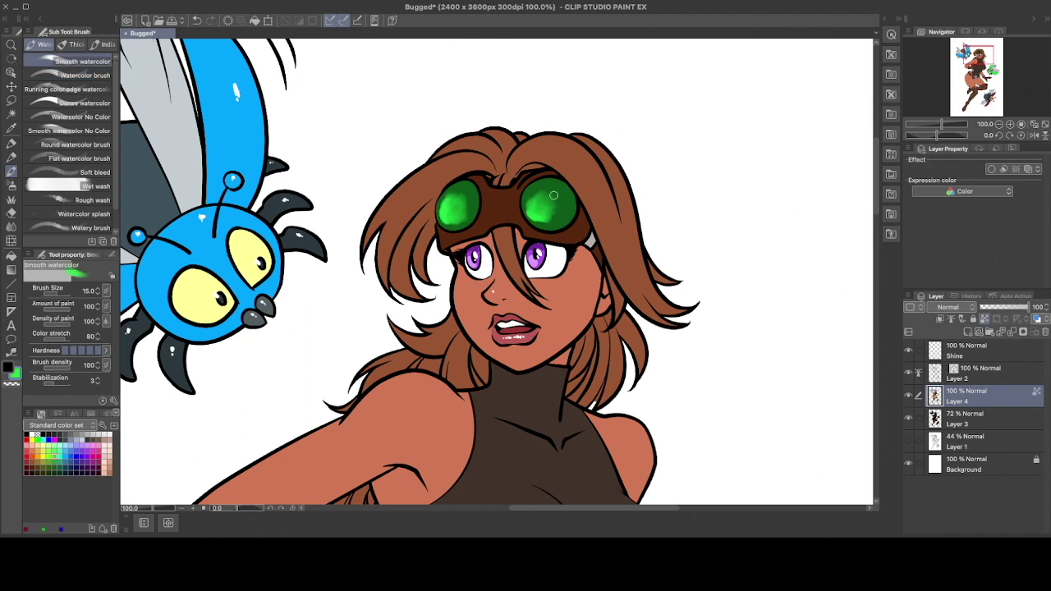
Refine the light and dark green tones around the edges of both lenses with Smooth watercolor at size 8.
scroll(516, 344, up, 3)
key(bracketleft)
key(bracketleft)
key(bracketleft)
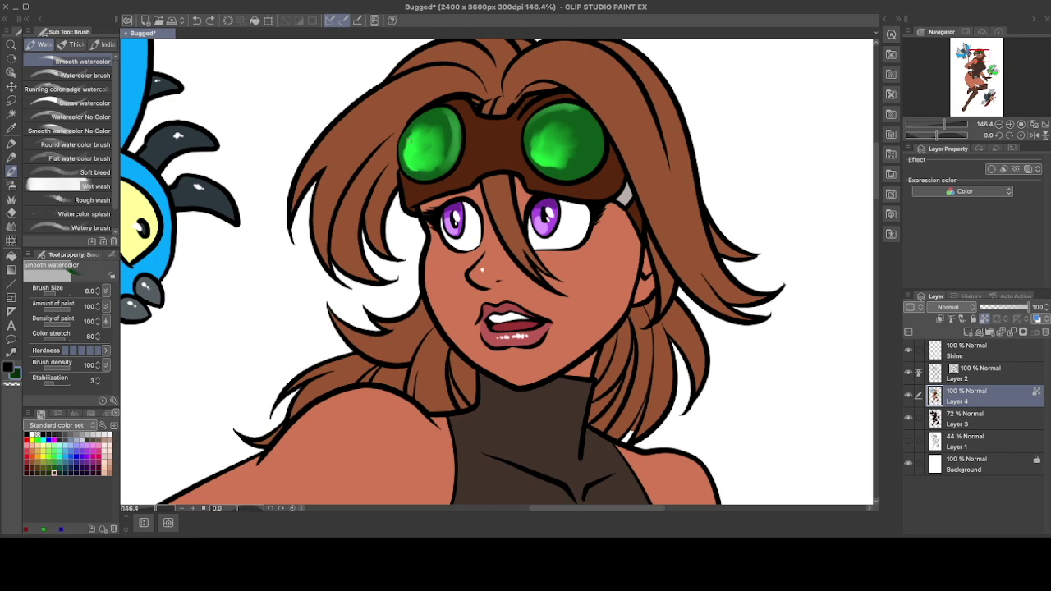
mouse_move(587, 124)
mouse_down()
mouse_move(596, 143)
mouse_move(427, 157)
mouse_up()
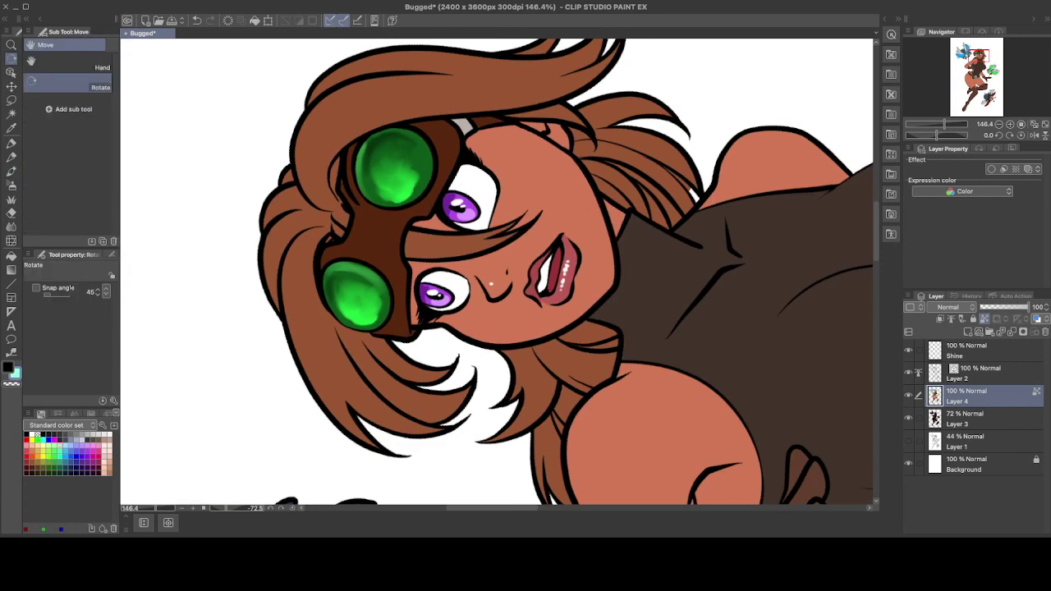
drag(445, 467, 451, 505)
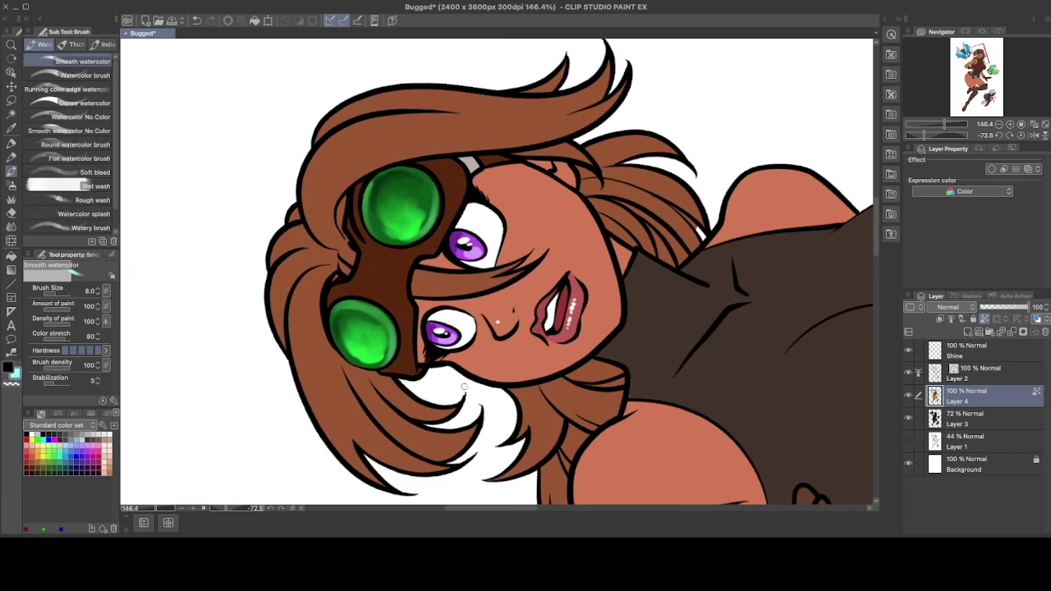
Add white glints to the goggle lenses on the Shine layer with the Milli pen and save the illustration.
key(alt+bracketright)
key(alt+bracketright)
key(p)
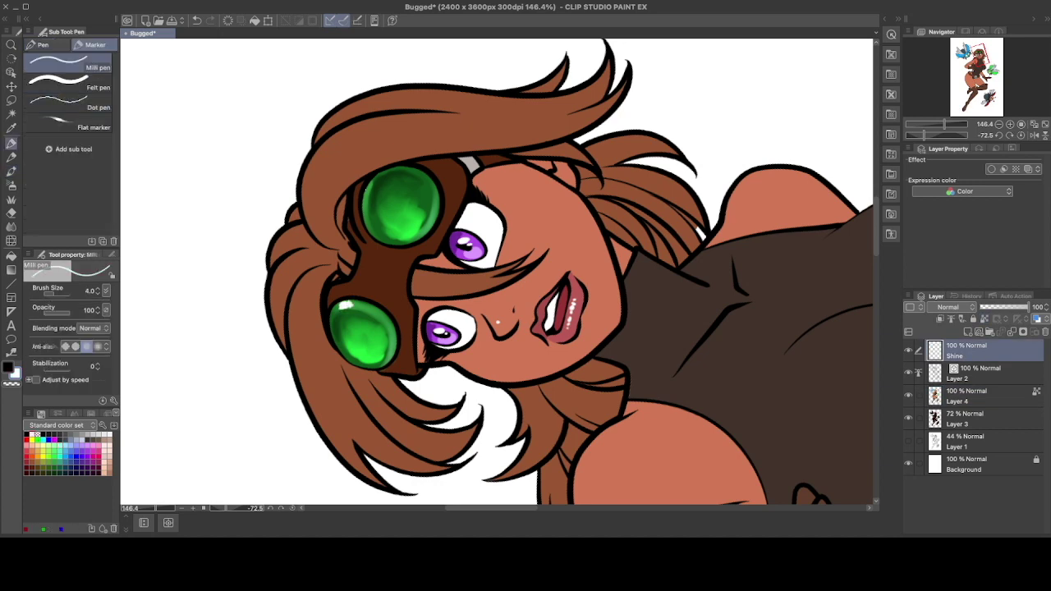
key(r)
key(ctrl+0)
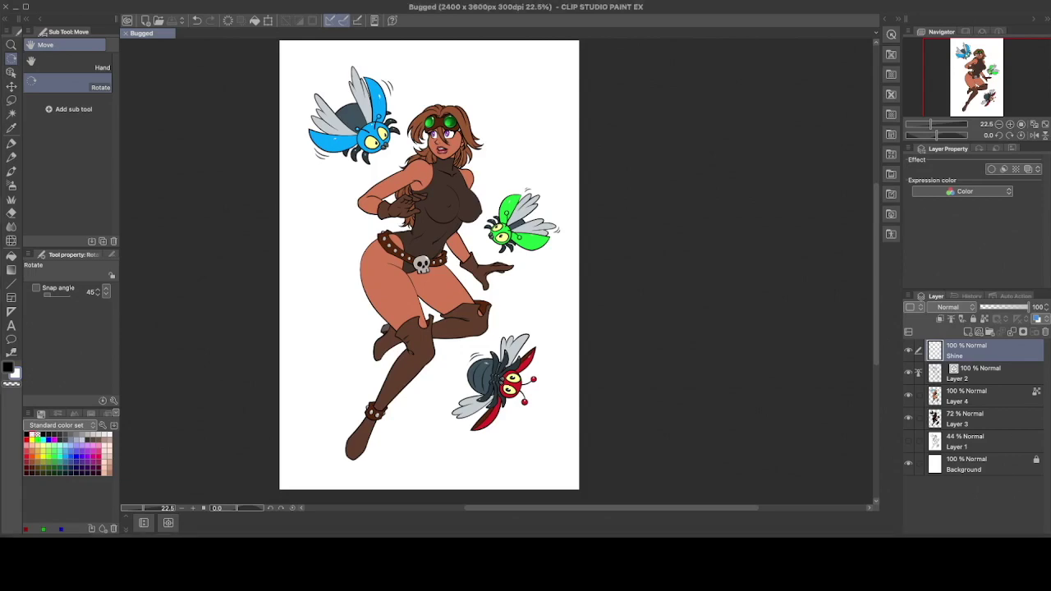
Add a black masked shading layer in Overlay at 50% and lighten the woman's arms and torso with the Soft airbrush at size 120.
key(ctrl+v)
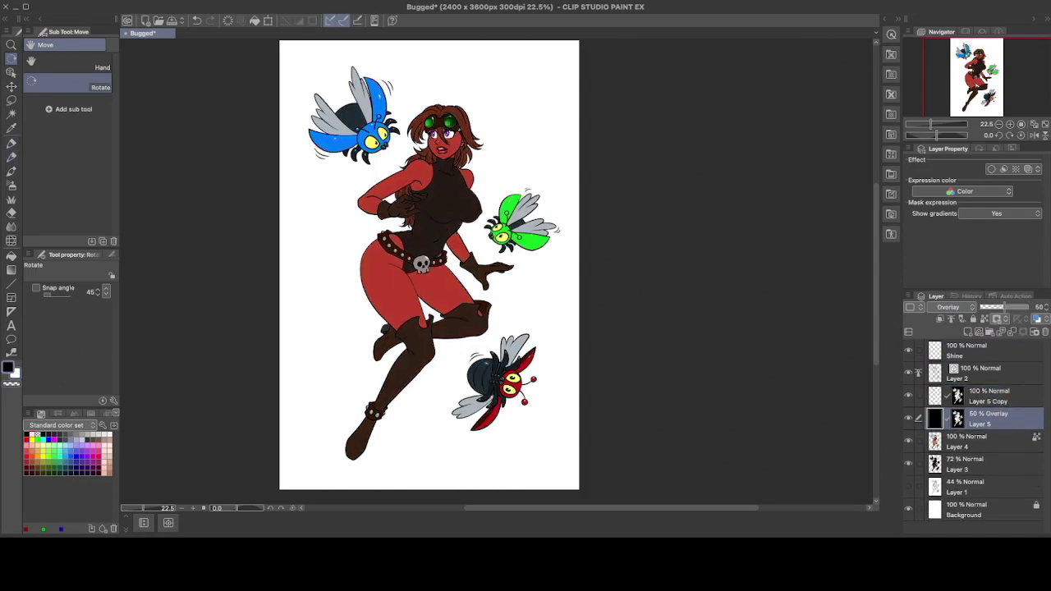
key(ctrl+equal)
key(b)
mouse_move(504, 140)
mouse_down()
mouse_move(462, 199)
mouse_move(437, 194)
mouse_move(403, 270)
mouse_move(489, 205)
mouse_move(522, 202)
mouse_move(570, 174)
mouse_up()
scroll(573, 174, down, 2)
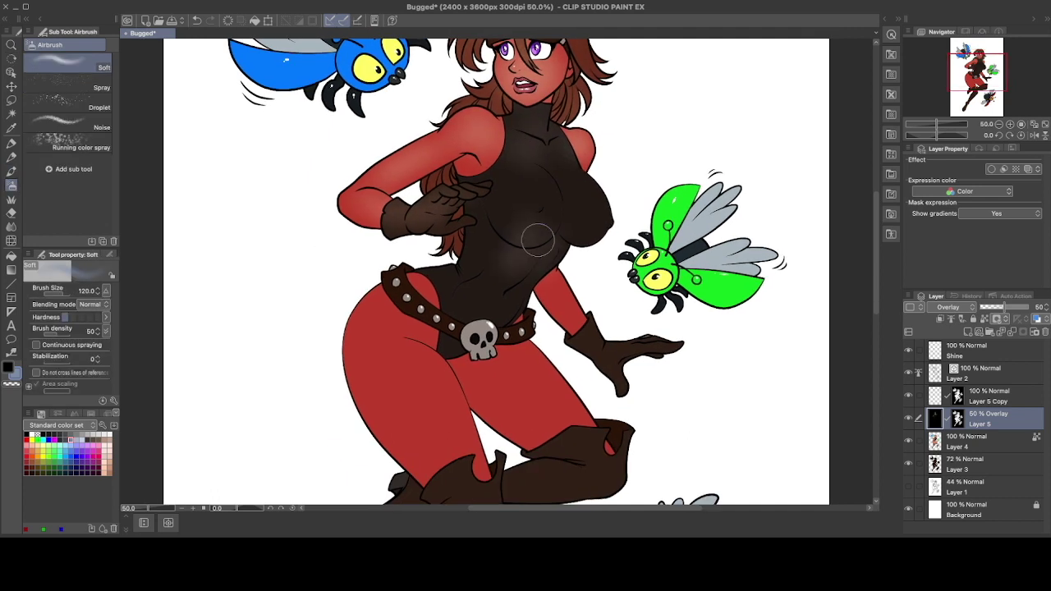
Lighten the centers of both thighs and the hip with an enlarged Soft airbrush on the Overlay layer.
drag(501, 287, 385, 337)
scroll(441, 386, down, 2)
key(bracketright)
key(bracketright)
mouse_move(441, 386)
mouse_down()
mouse_move(509, 344)
mouse_move(578, 374)
mouse_up()
Airbrush soft light on the skull buckle and the outstretched arm and glove with the brush at size 80.
key(bracketleft)
key(bracketleft)
key(bracketleft)
key(bracketleft)
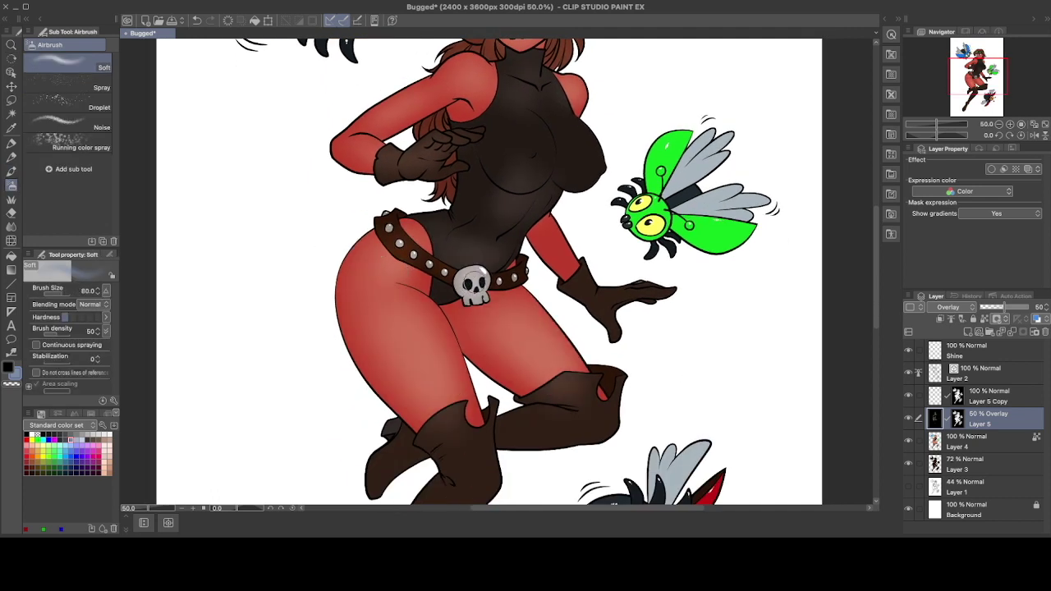
drag(478, 270, 638, 310)
scroll(638, 310, down, 1)
Hide Layer 5 and Layer 3 and touch up the outstretched glove's brown on Layer 4 with the Milli pen at size 8.
click(908, 418)
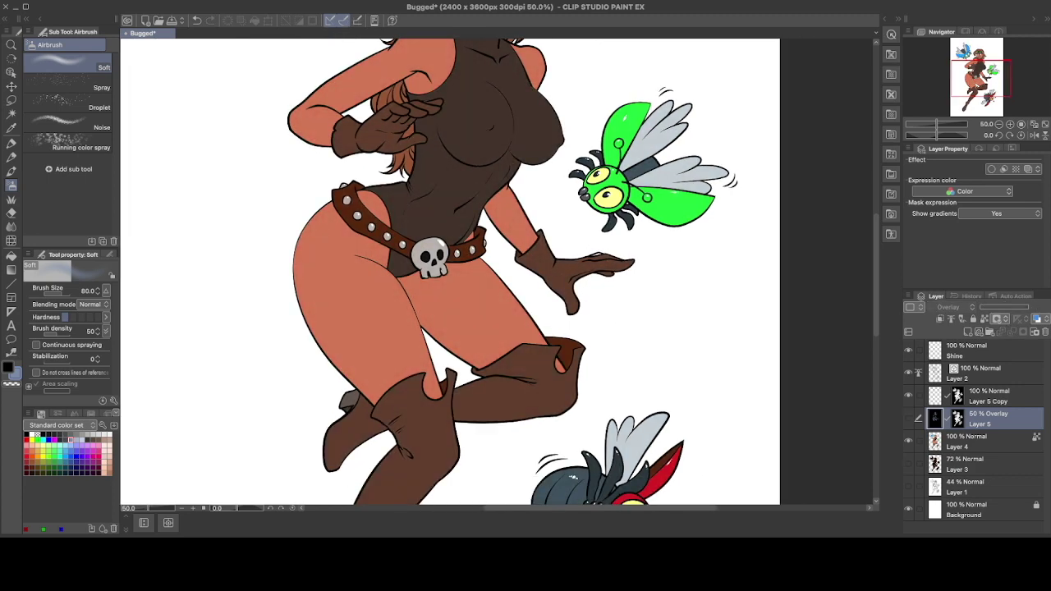
click(977, 441)
key(p)
key(ctrl+plus)
key(bracketright)
key(bracketright)
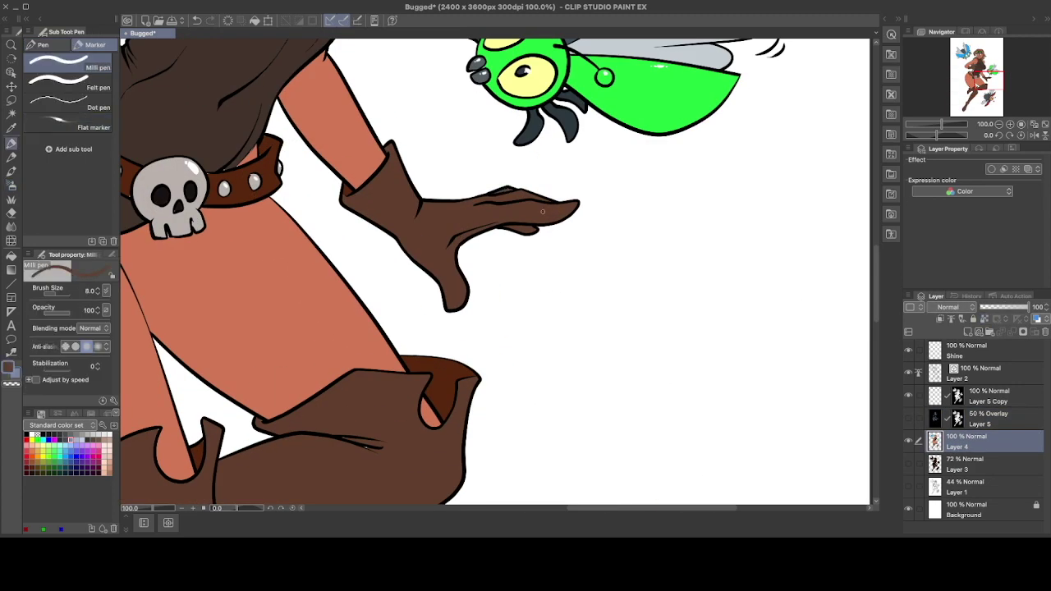
Touch up gaps in the flat colors on the ankle strap, the bugs and the woman's clothing and hair on Layer 4.
scroll(541, 211, down, 20)
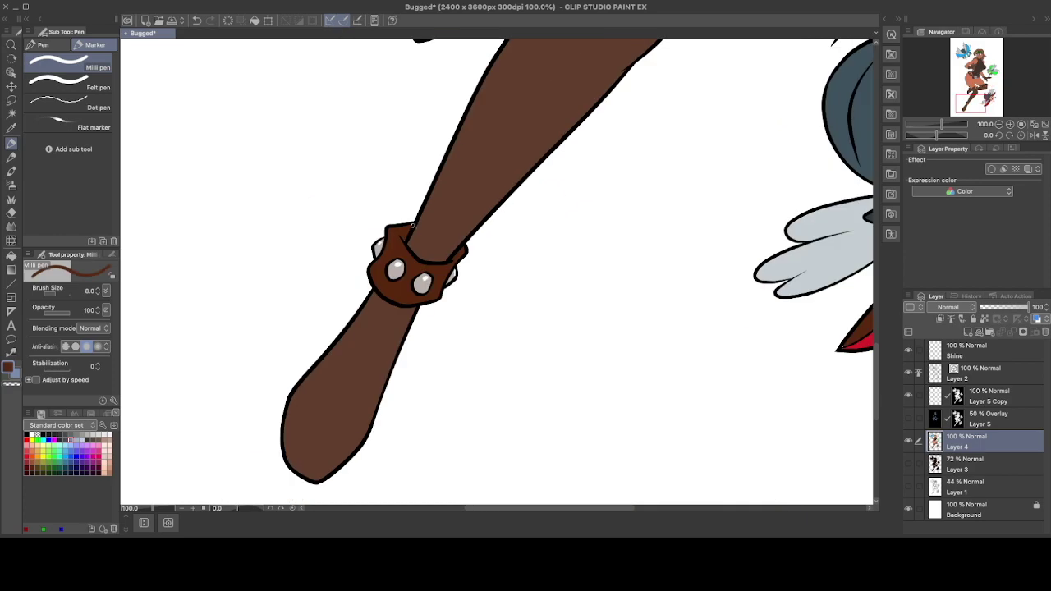
scroll(412, 225, up, 20)
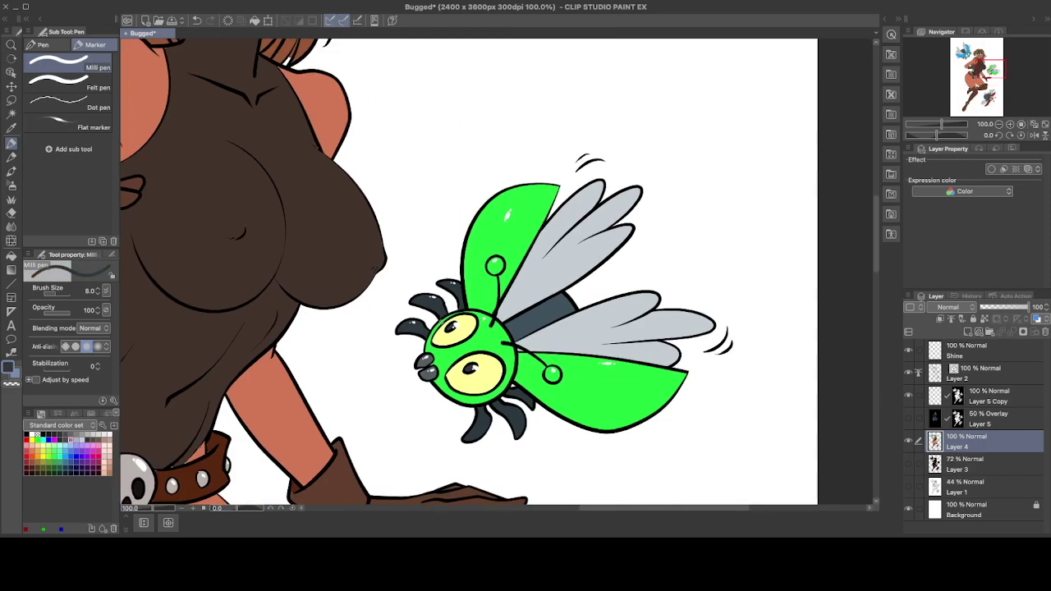
scroll(424, 265, left, 5)
scroll(398, 348, up, 5)
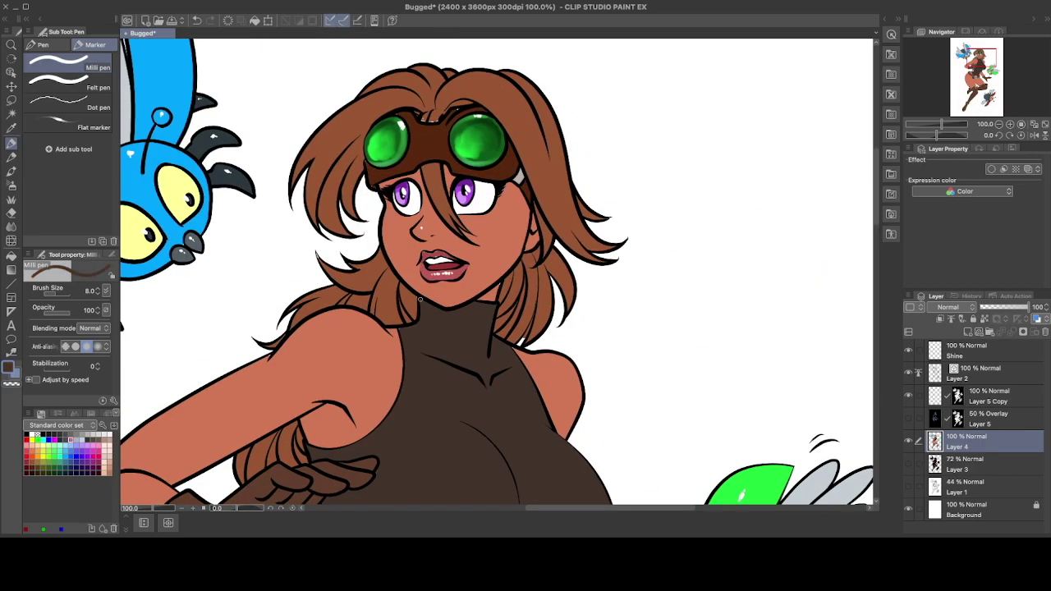
Sample the skin color and touch up the woman's skin flats around her face and shoulder with the Milli pen at size 4.
alt+click(575, 398)
key(bracketleft)
key(bracketleft)
key(bracketleft)
key(bracketleft)
drag(271, 355, 206, 408)
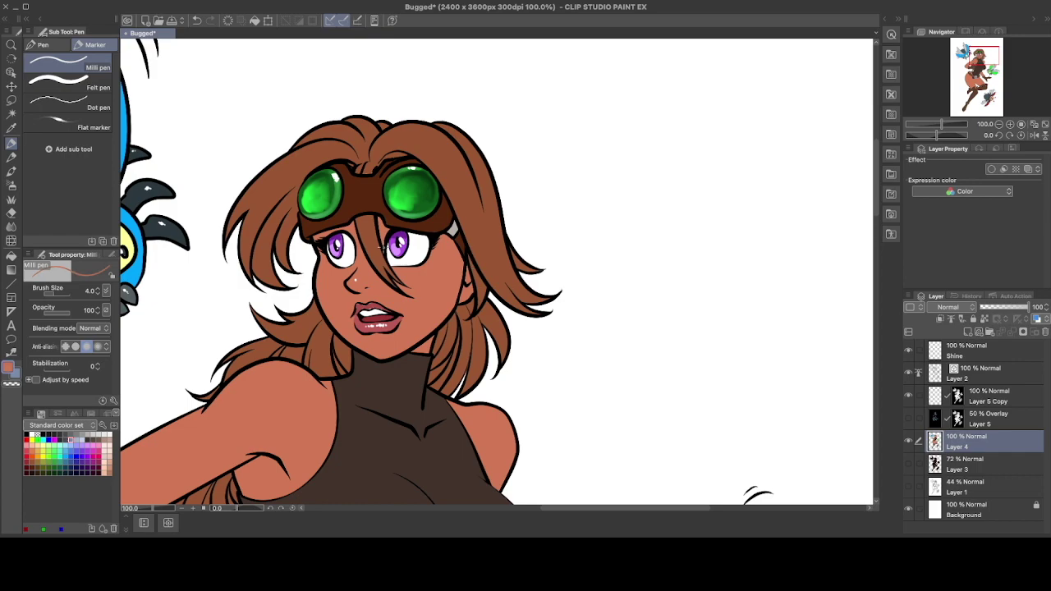
drag(380, 245, 598, 186)
Preview the Overlay shading over the flat colors by showing Layer 5, and hide it again.
click(908, 418)
click(985, 418)
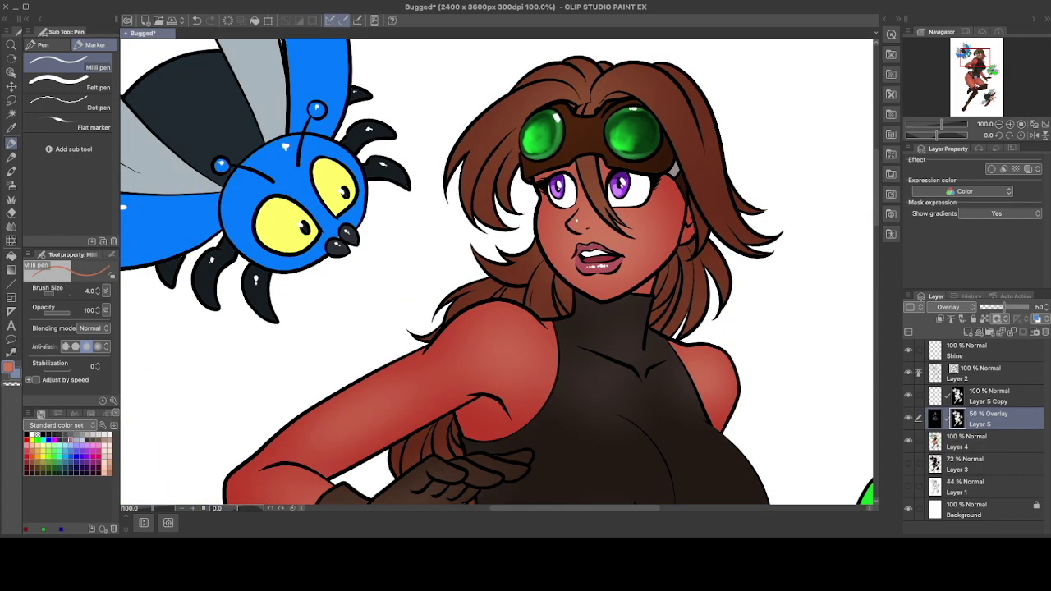
click(986, 441)
click(908, 418)
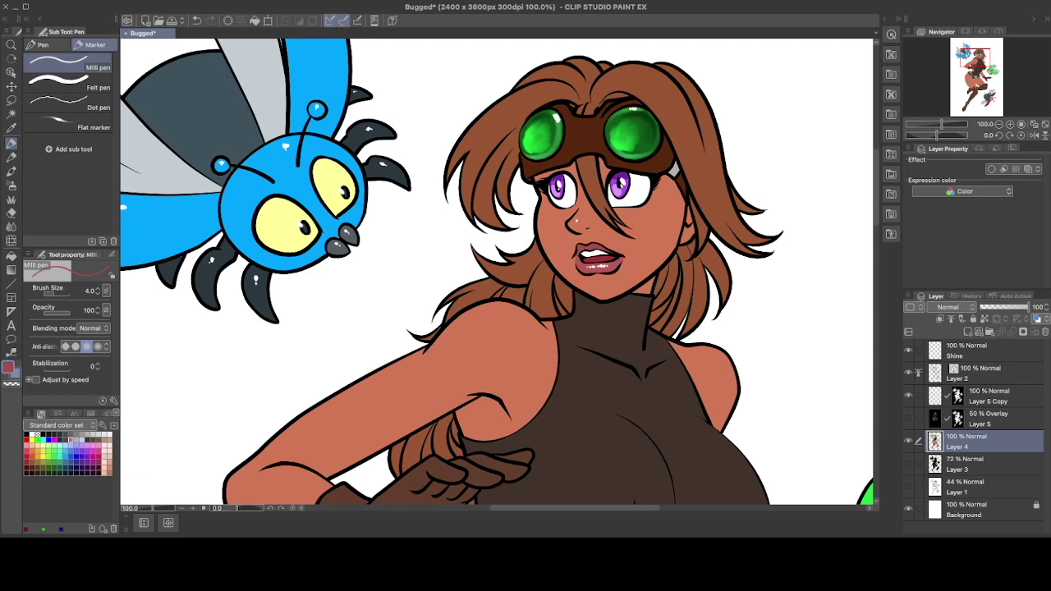
Show Layer 5 and Layer 3 again and lighten the knees and boots on Layer 5 with the Soft airbrush at size 80.
click(908, 418)
click(985, 418)
key(ctrl+minus)
key(b)
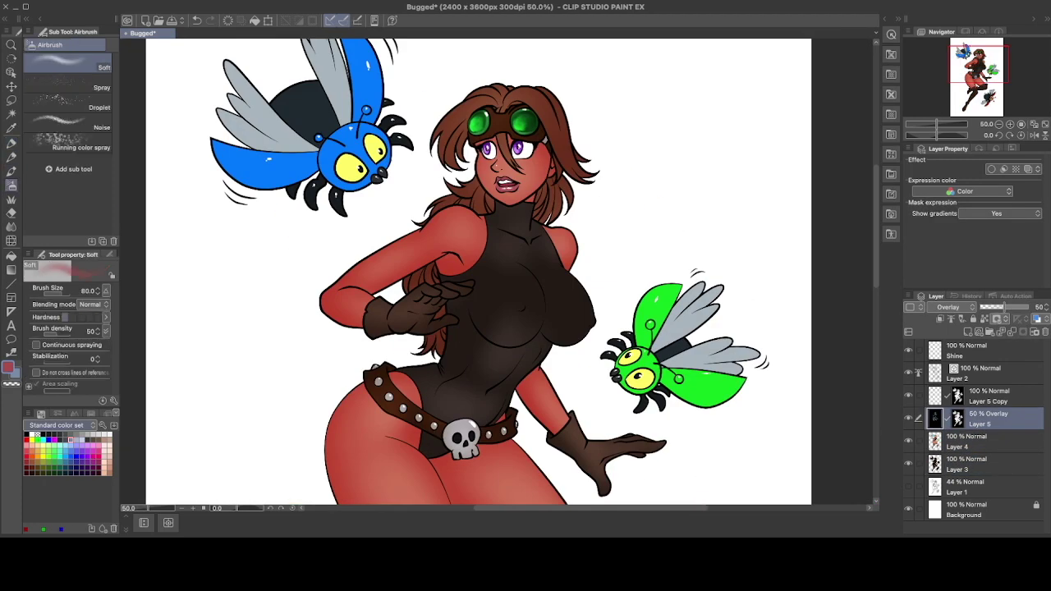
scroll(493, 279, down, 5)
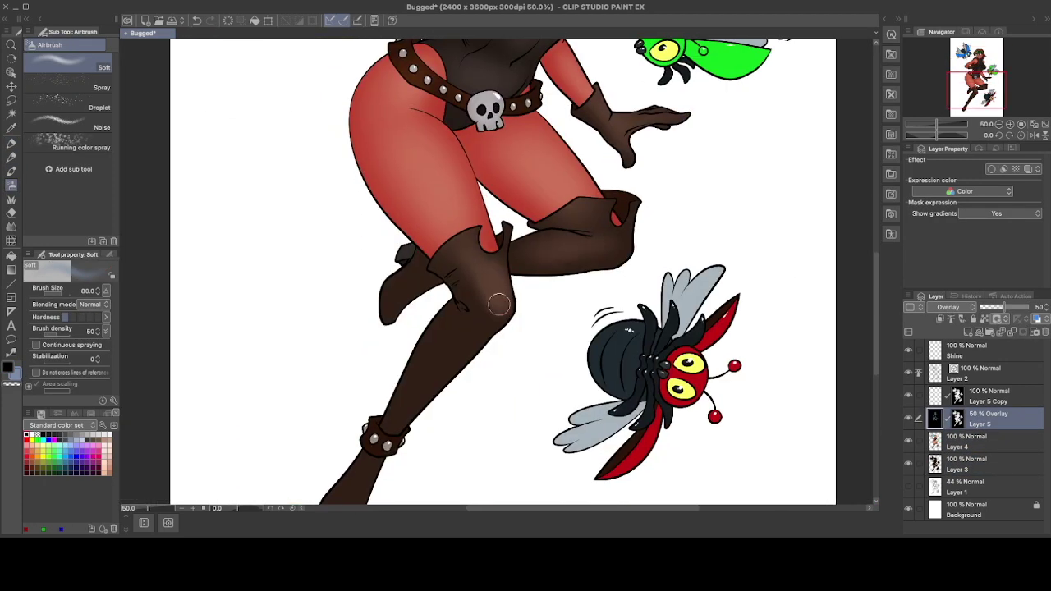
scroll(500, 305, down, 3)
Enlarge the Soft airbrush to 150 and lighten the bodies and wings of the red, green and blue bugs.
key(bracketright)
key(bracketright)
key(bracketright)
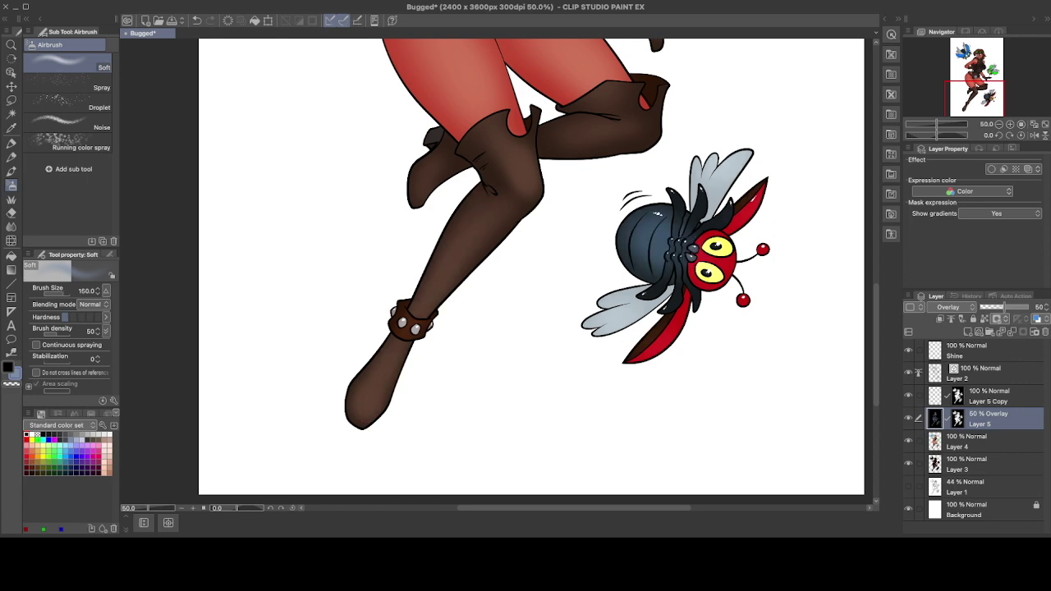
scroll(493, 279, up, 10)
Airbrush white highlights onto the woman's hair with the Soft airbrush reduced to size 50.
key(bracketleft)
key(bracketleft)
key(bracketleft)
key(bracketleft)
key(bracketleft)
key(bracketleft)
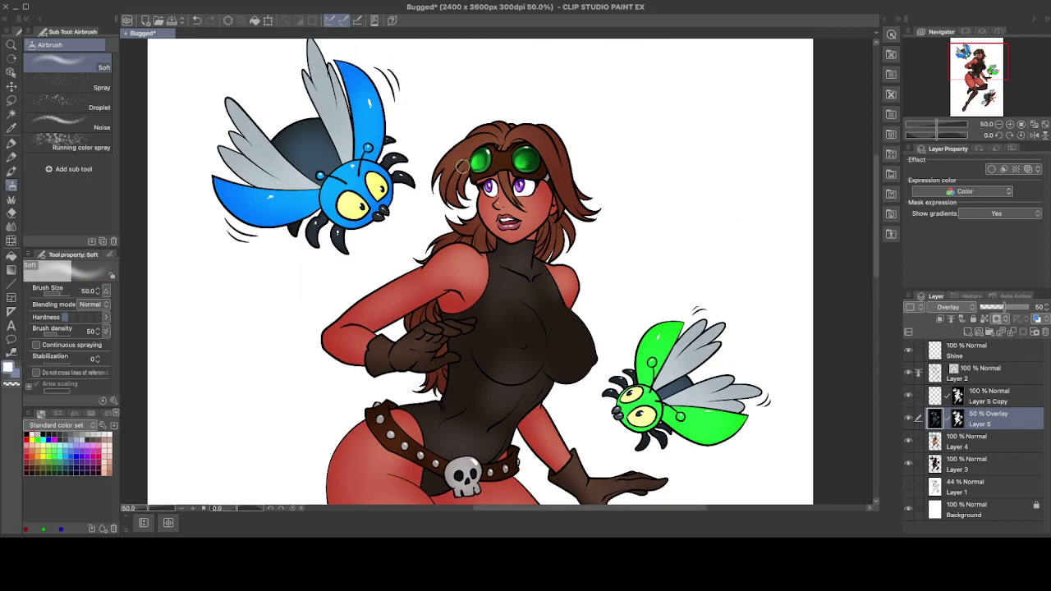
Rework the bodice shading around the bust with black shadow and soft light, enlarging the Soft airbrush to 120.
key(x)
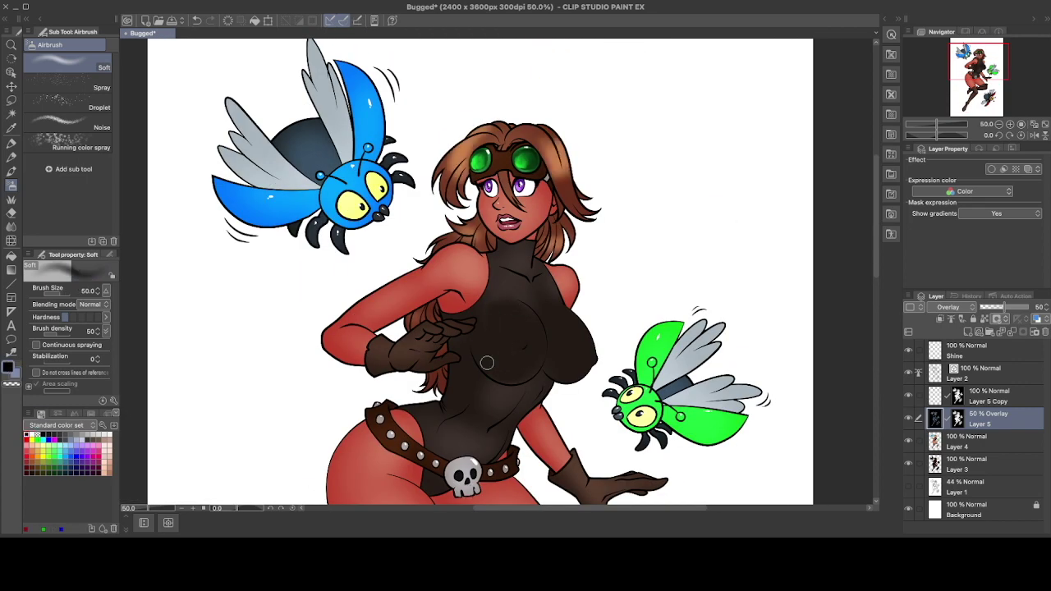
key(bracketright)
key(bracketright)
key(bracketright)
scroll(493, 329, left, 3)
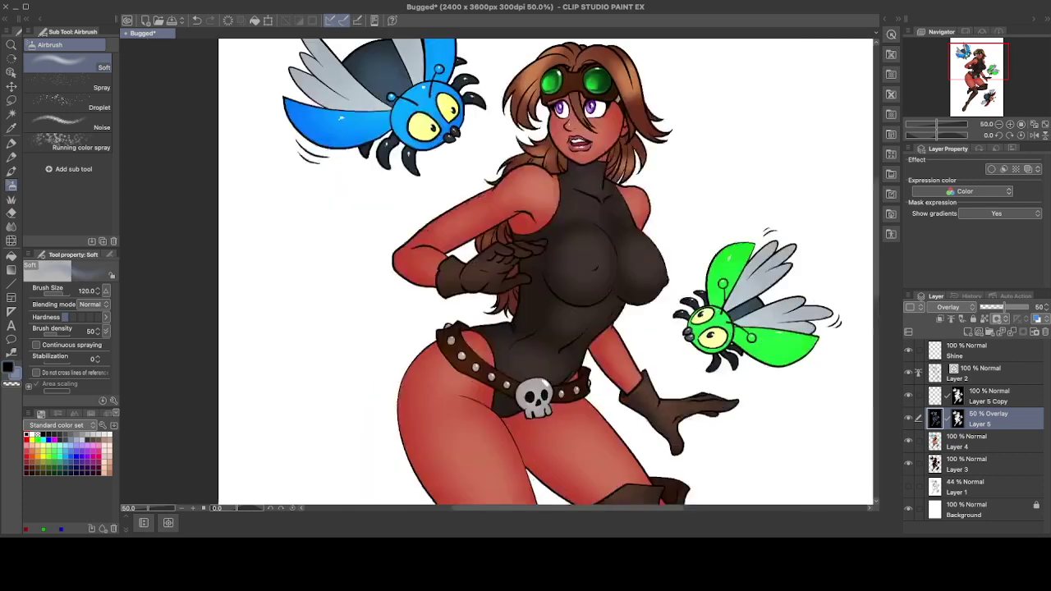
Paint white highlights on both of the woman's shoulders with the Smooth watercolor brush at size 40.
scroll(477, 312, right, 4)
key(x)
key(j)
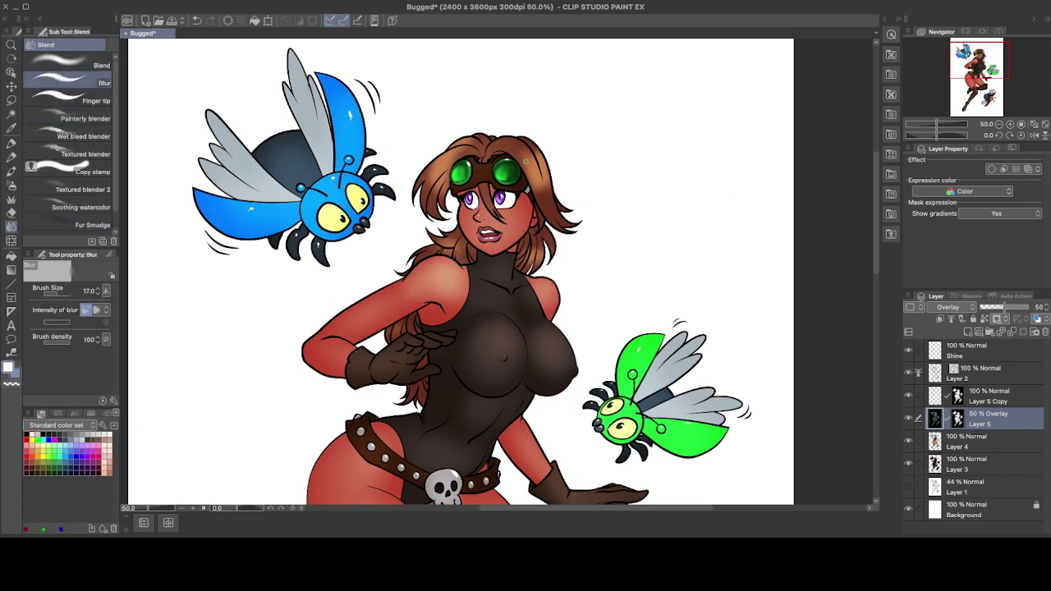
key(j)
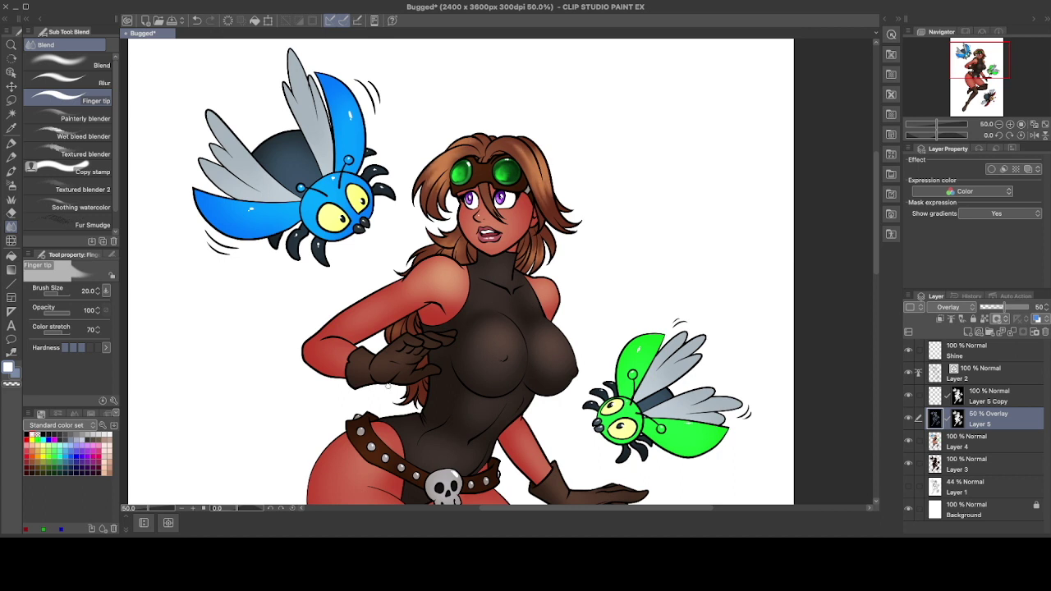
key(b)
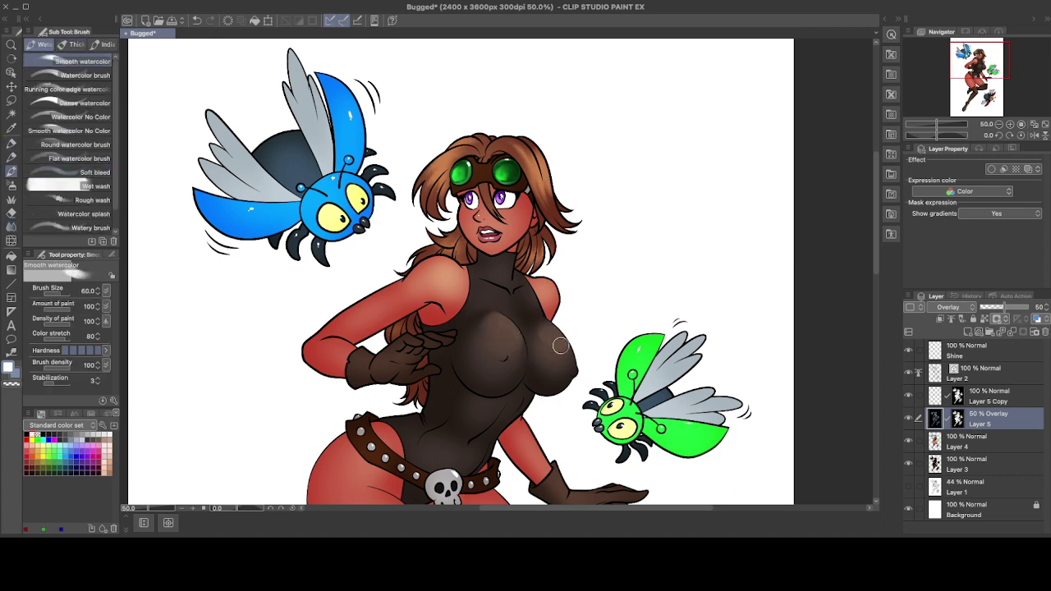
drag(458, 292, 450, 268)
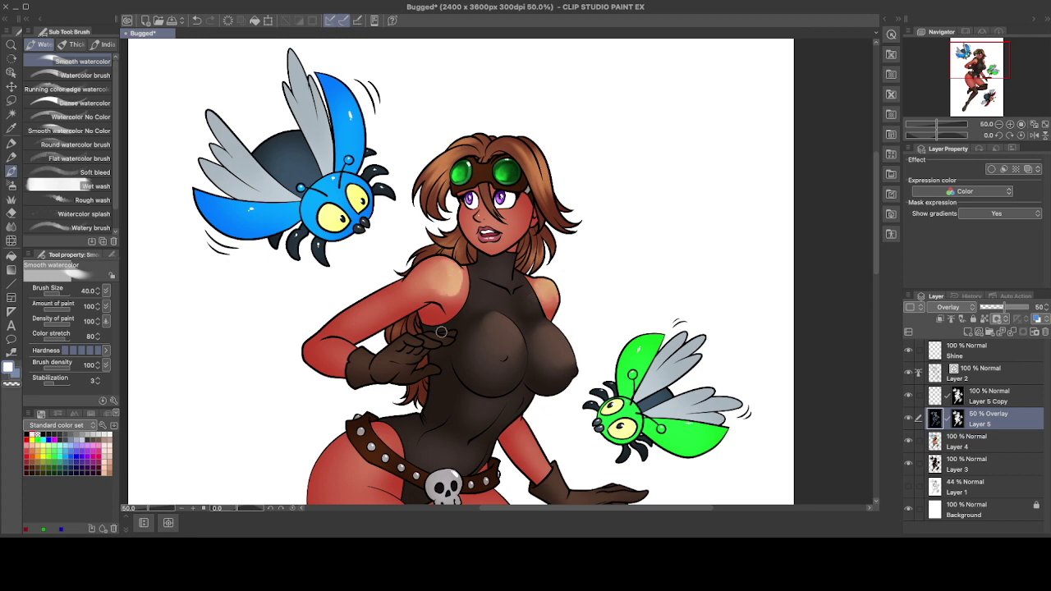
Add highlights and black shading to the goggle frame with the Smooth watercolor brush at size 7, and save the file.
scroll(450, 268, up, 5)
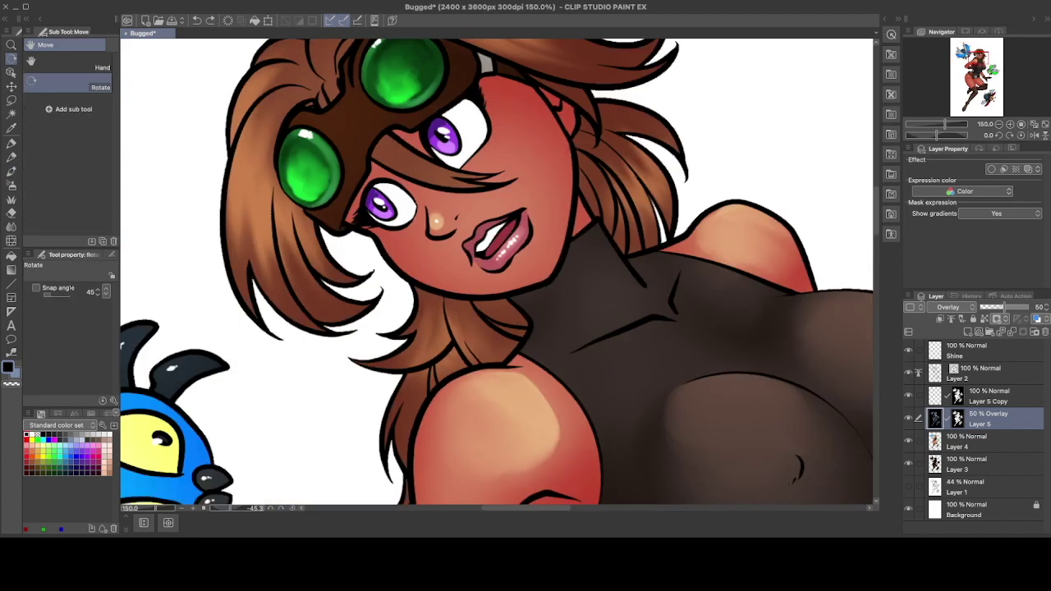
key(x)
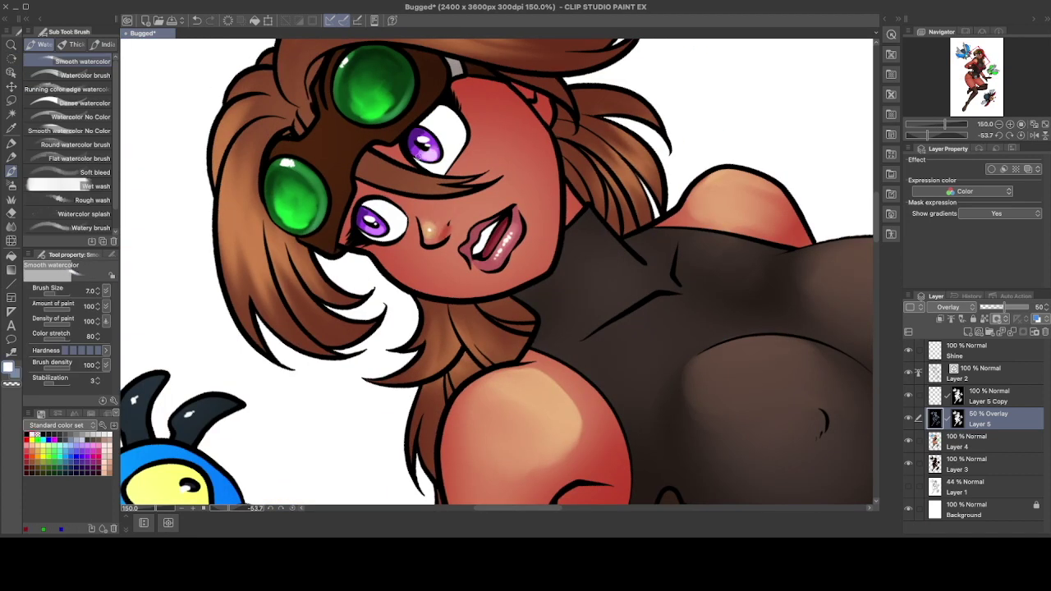
key(bracketleft)
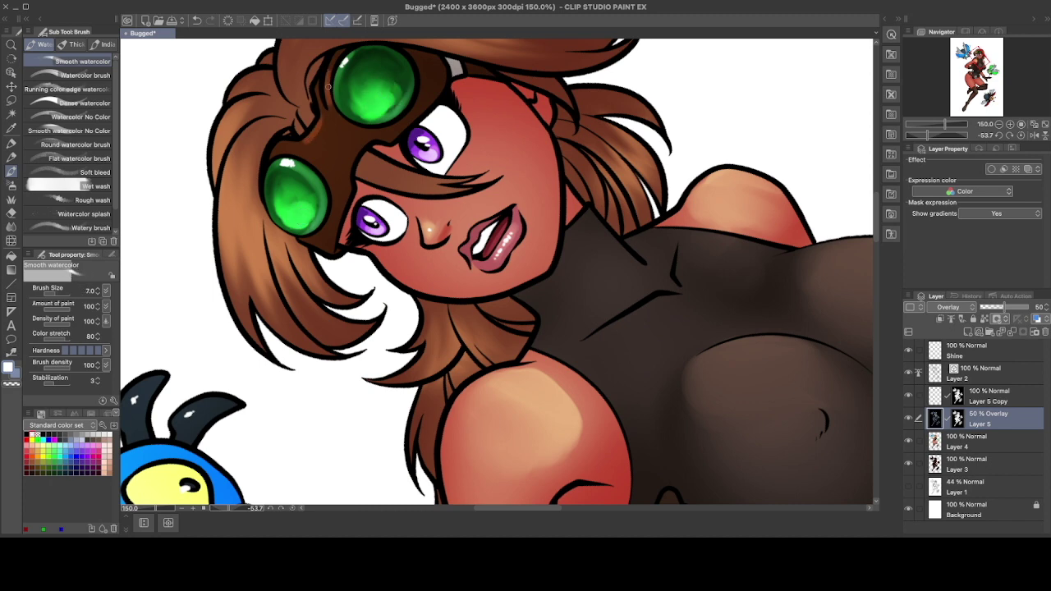
key(x)
drag(271, 295, 262, 205)
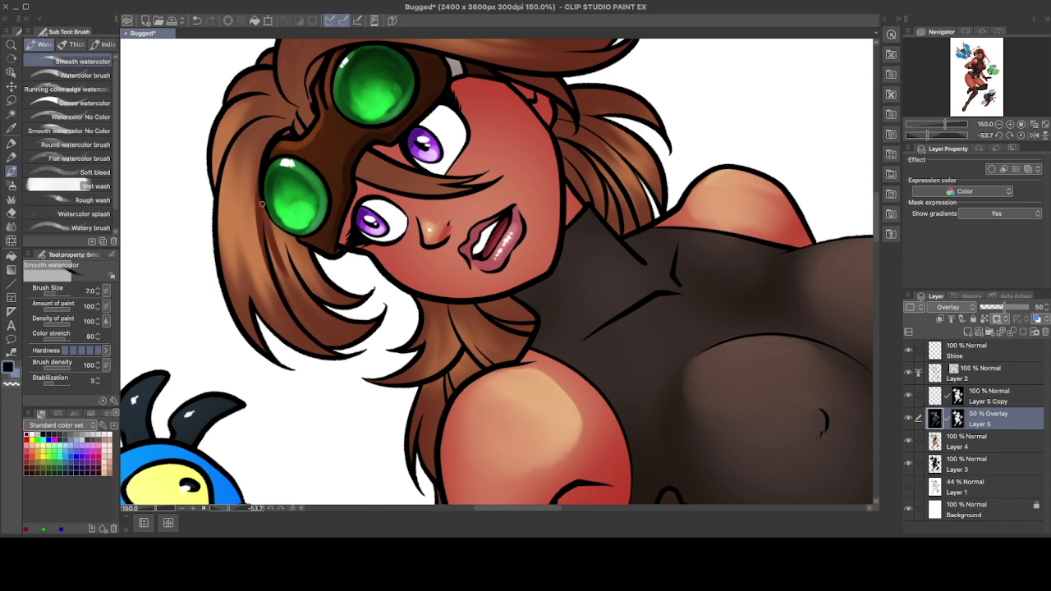
key(ctrl+s)
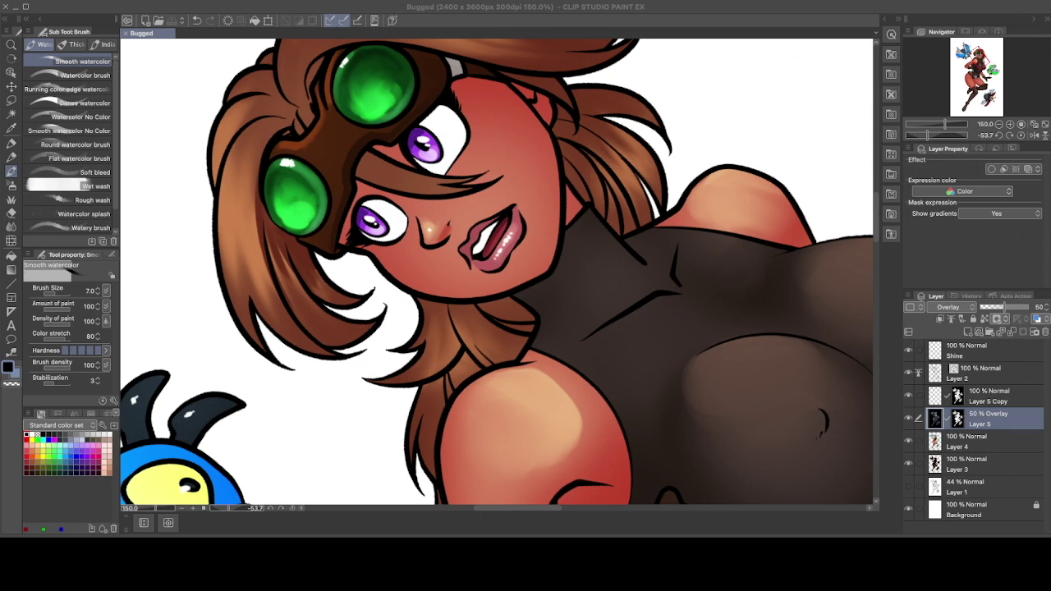
Paint white highlights along the neck and collarbone creases of the bodice with the Smooth watercolor brush at size 15.
mouse_move(589, 207)
mouse_down()
mouse_move(603, 232)
mouse_move(560, 269)
mouse_move(564, 238)
mouse_move(521, 300)
mouse_move(445, 303)
mouse_move(597, 221)
mouse_move(620, 251)
mouse_move(584, 216)
mouse_move(684, 272)
mouse_move(685, 260)
mouse_move(657, 307)
mouse_up()
key(x)
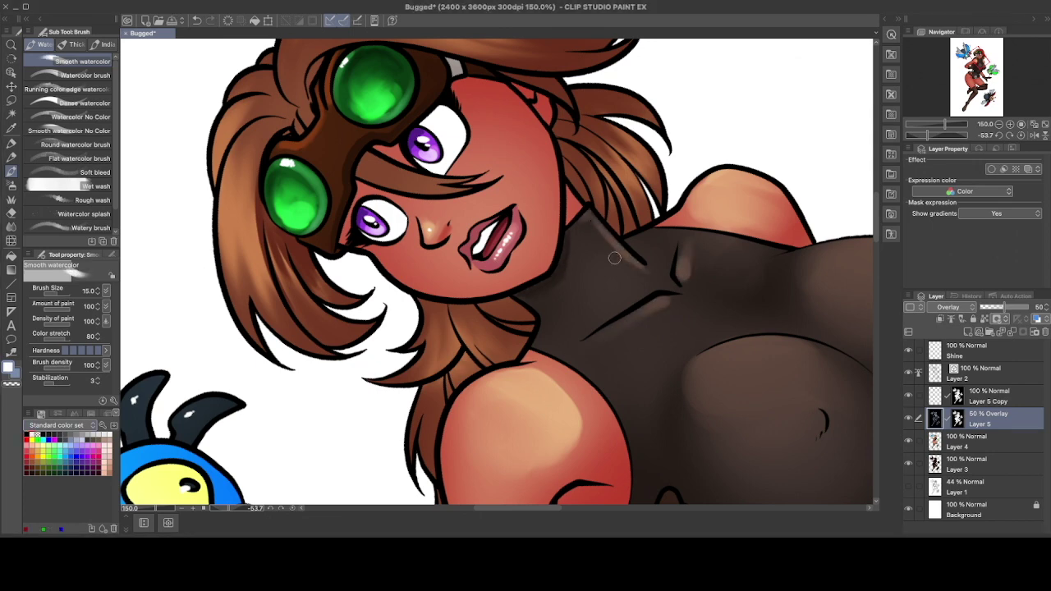
key(ctrl+z)
key(])
key(])
key(])
key(])
key(])
key(])
key(])
Add small light and black shadow accents to the front of the bust with the Smooth watercolor brush at size 15.
drag(489, 114, 650, 336)
key(x)
drag(433, 325, 440, 328)
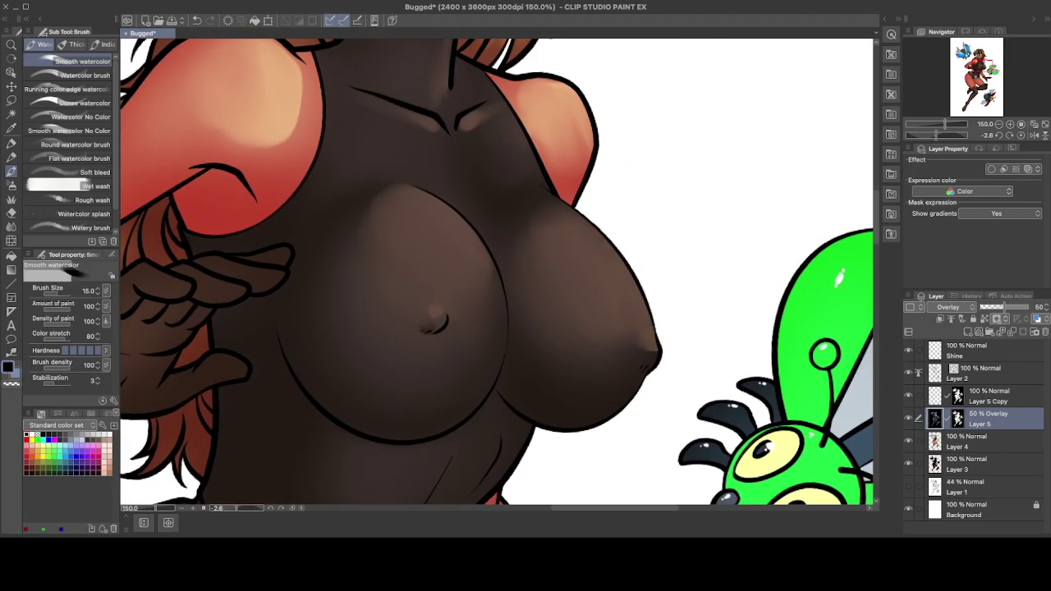
key(x)
key(x)
mouse_move(647, 344)
mouse_down()
mouse_move(652, 354)
mouse_move(653, 243)
mouse_up()
key(x)
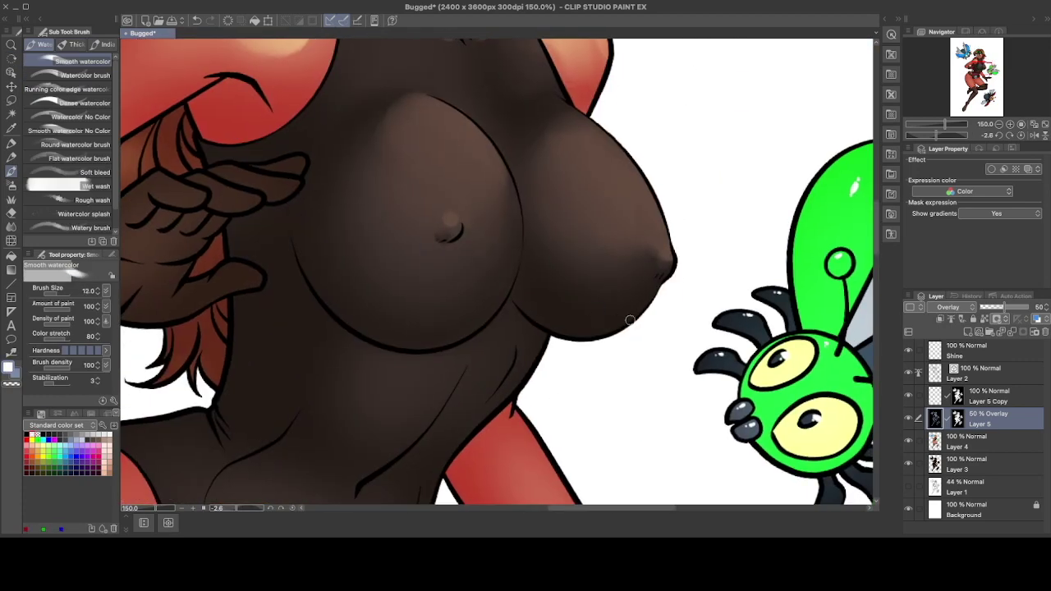
Highlight the ribs just below the bust and the bust's lower edge, reducing the Smooth watercolor brush to size 10.
key(])
key(])
drag(499, 324, 514, 326)
key([)
key([)
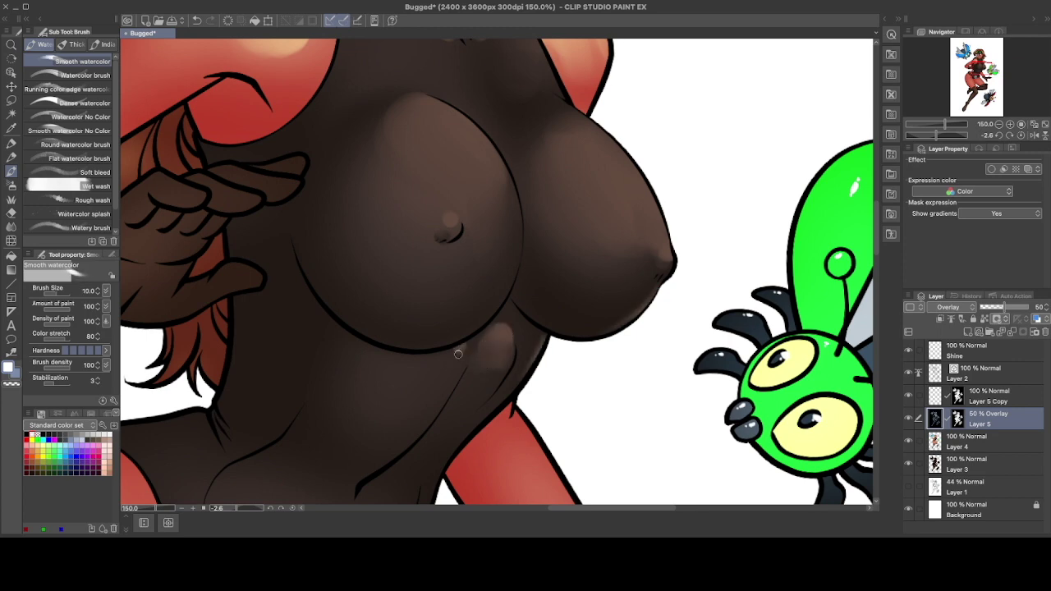
mouse_move(459, 348)
mouse_down()
mouse_move(443, 363)
mouse_move(508, 199)
mouse_up()
key([)
key([)
key([)
Enlarge the Smooth watercolor brush to size 20 and lighten the bodice's lower abdomen.
key(])
key(])
key(])
key(])
key(])
key(])
key(])
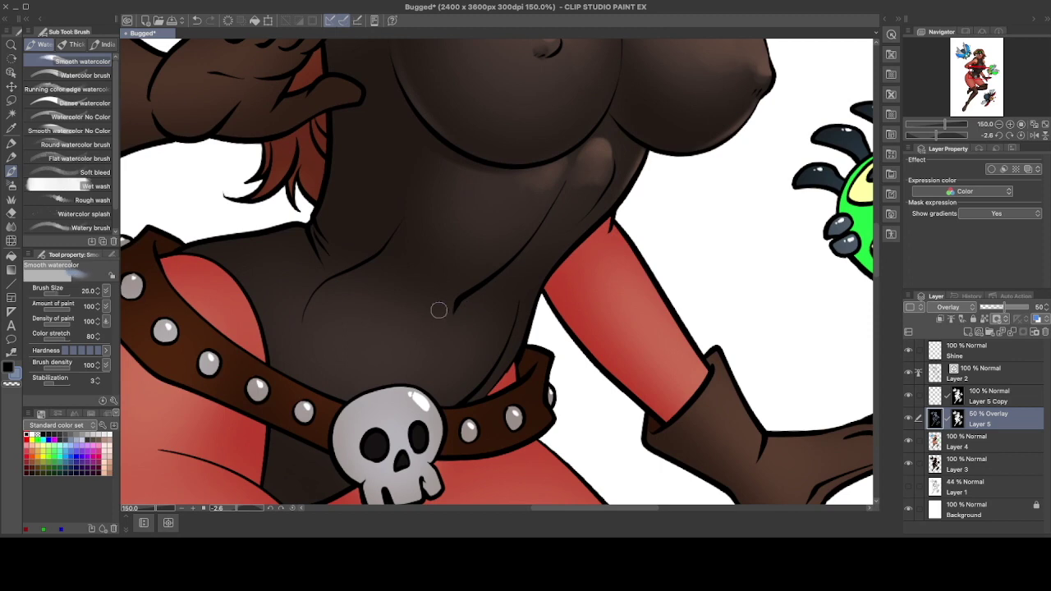
Highlight the lowered forearm, its glove cuff and the glove's fingers with the Smooth watercolor brush at size 10.
key([)
key([)
key([)
key([)
key([)
key([)
key([)
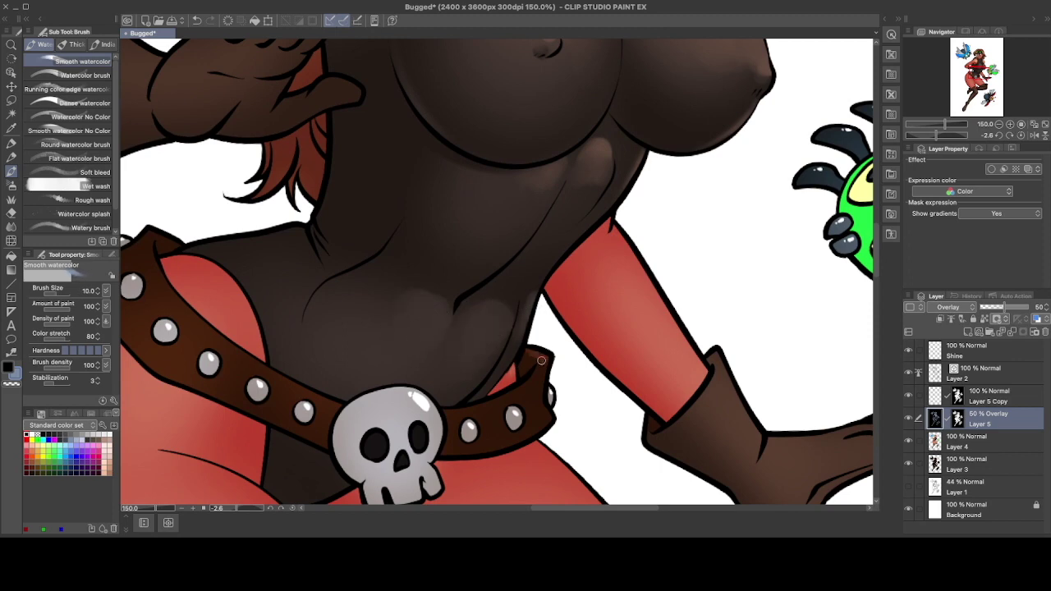
drag(601, 223, 687, 343)
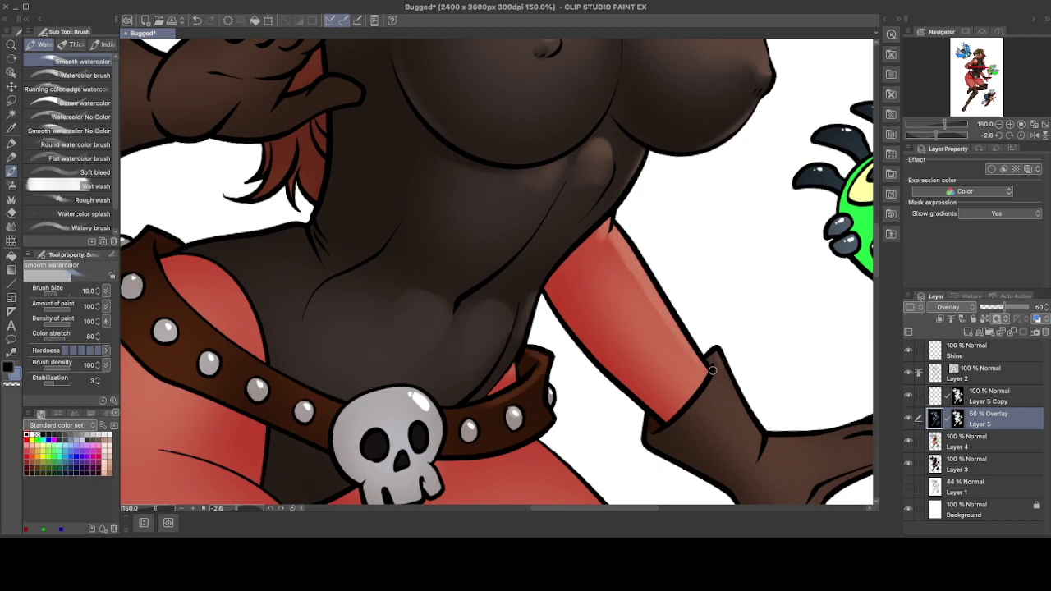
drag(726, 390, 472, 308)
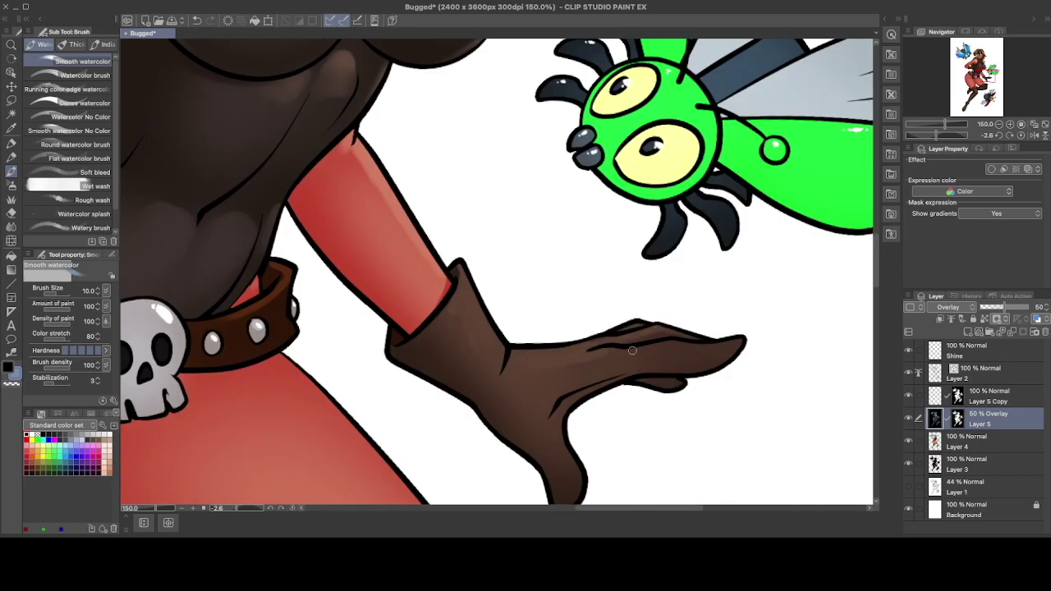
drag(632, 351, 739, 344)
Paint highlights and shading on the belt edges, studs and skull buckle with the Smooth watercolor brush at size 7.
key(])
mouse_move(162, 336)
mouse_down()
mouse_move(140, 253)
mouse_move(398, 218)
mouse_move(396, 192)
mouse_move(368, 246)
mouse_up()
key(x)
key([)
key([)
key([)
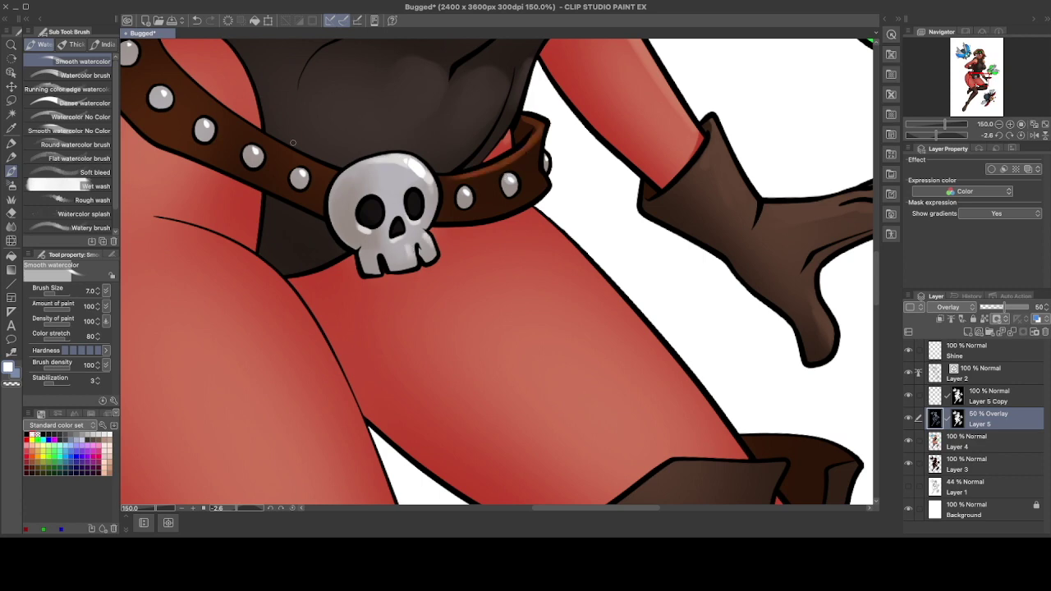
drag(292, 143, 378, 249)
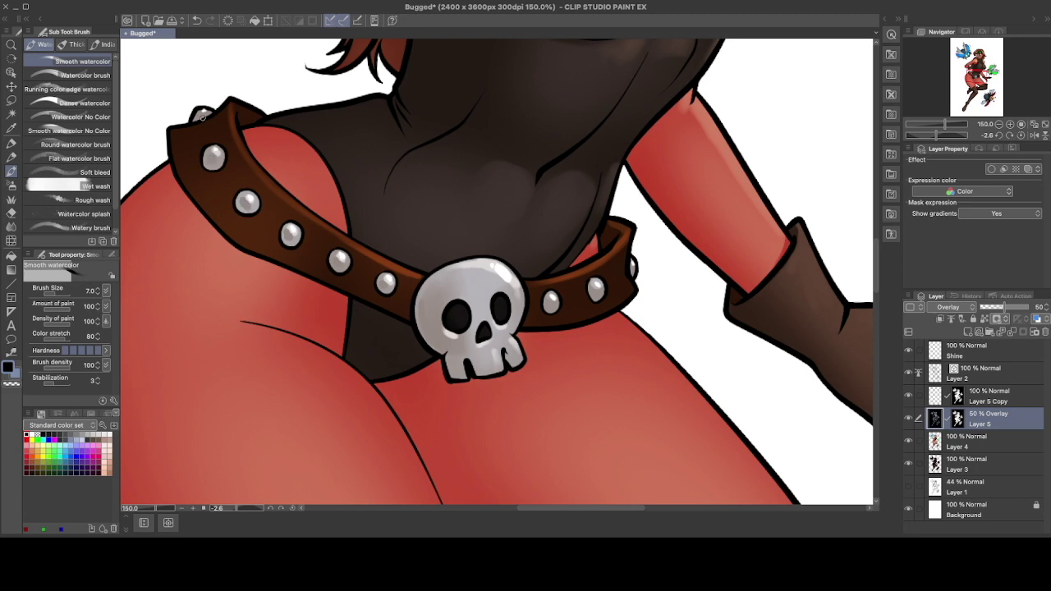
drag(201, 115, 262, 194)
Lighten the belly with the Smooth watercolor brush at size 70, and refine the waist and hip highlights at size 30.
key(x)
key(])
key(])
key(])
key(])
key(])
key(])
key(])
key(])
key(])
key(])
key(])
key(])
key(])
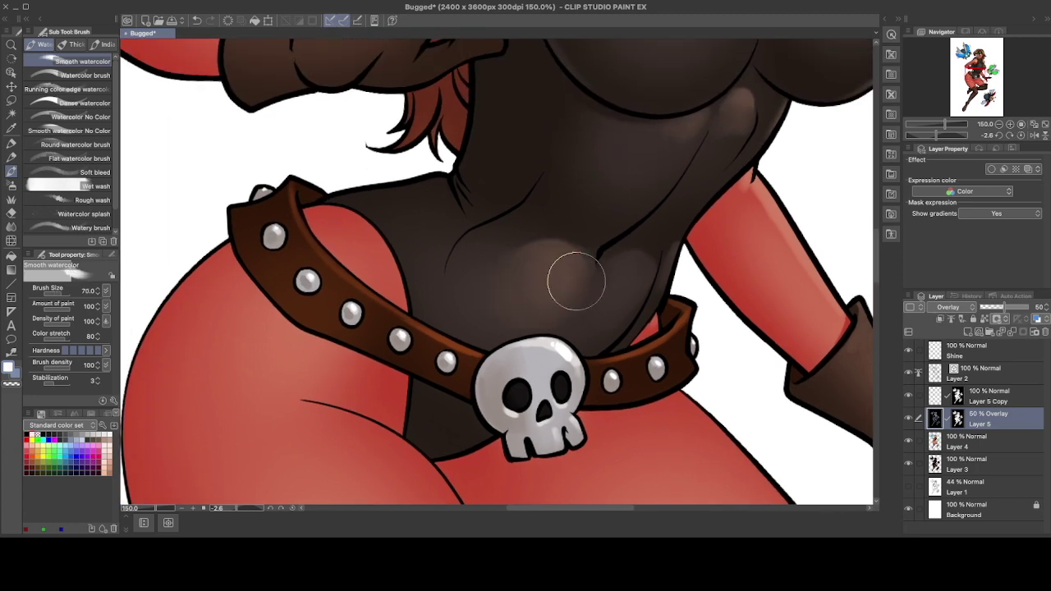
drag(577, 282, 568, 324)
key([)
key([)
key([)
key([)
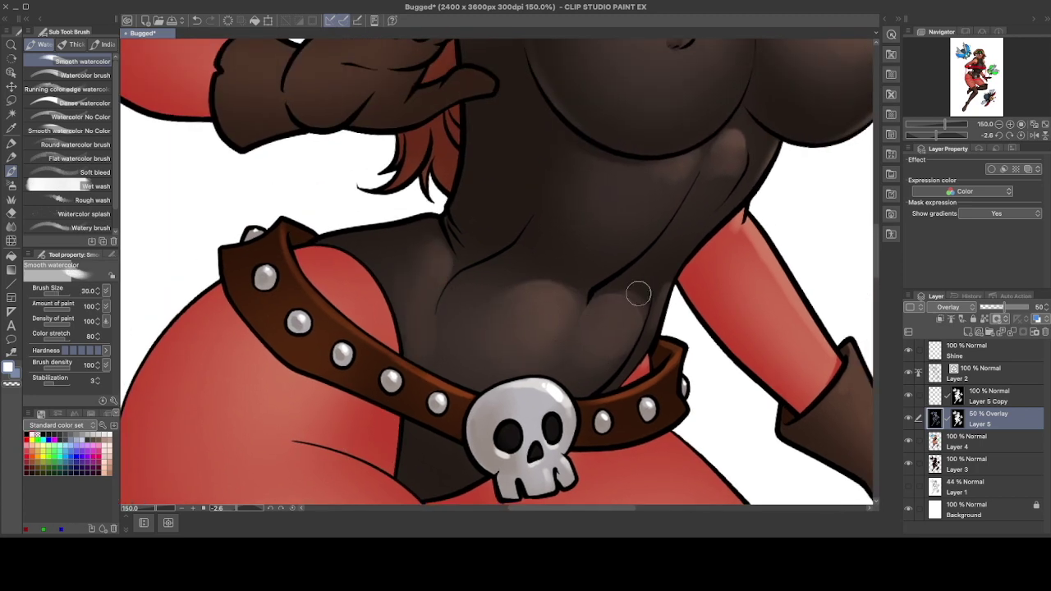
Highlight the raised arm's upper arm, elbow and forearm with the Smooth watercolor brush at size 25.
key([)
scroll(708, 188, up, 10)
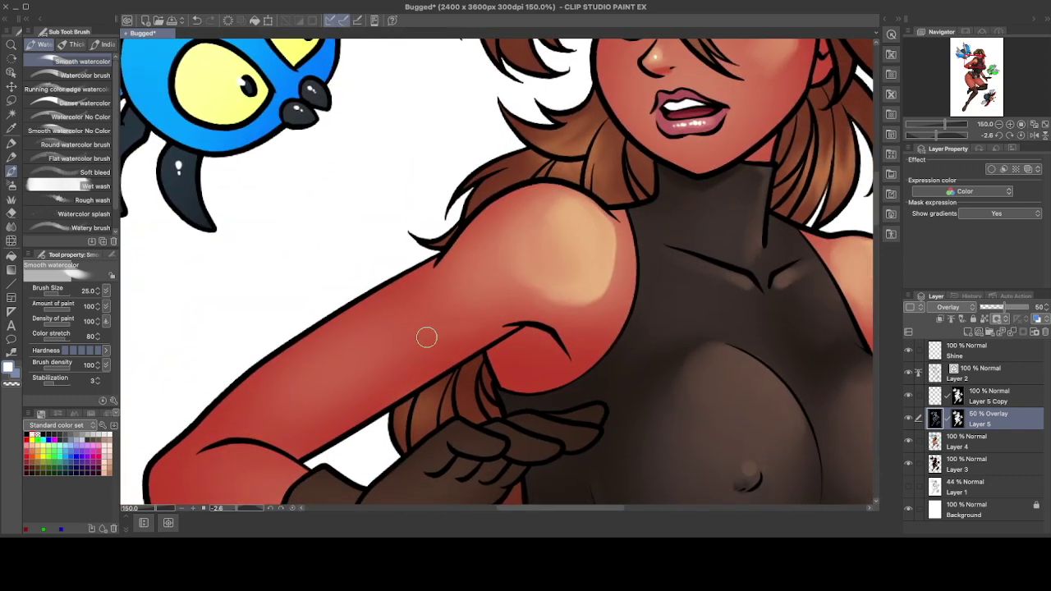
drag(427, 337, 488, 214)
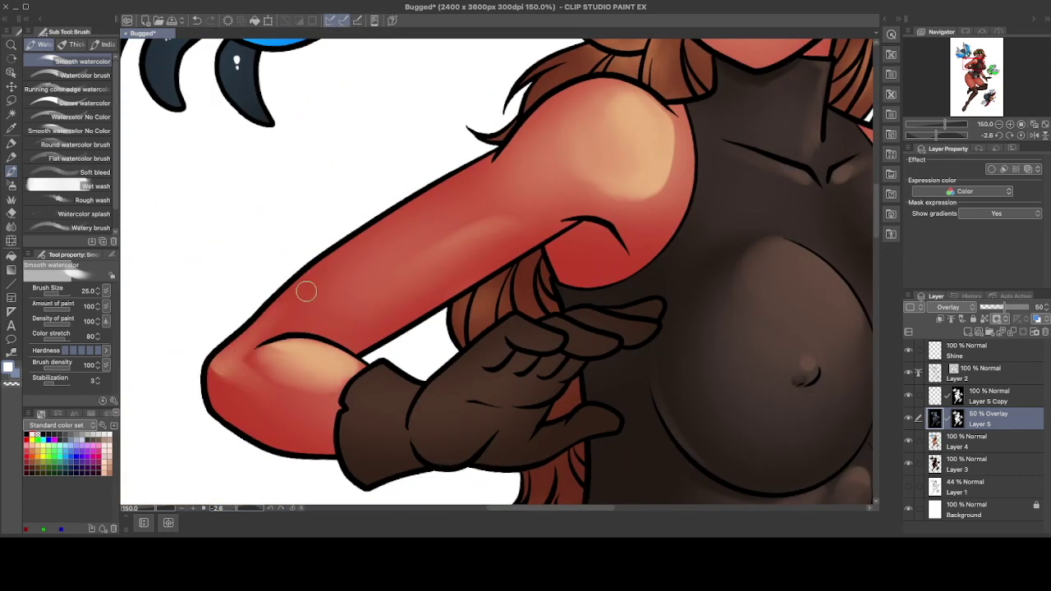
drag(307, 292, 228, 266)
Highlight the fingers, thumb and cuff of the raised hand's glove with the Smooth watercolor brush at size 10.
key([)
key([)
key([)
key([)
key([)
mouse_move(437, 315)
mouse_down()
mouse_move(478, 315)
mouse_move(519, 313)
mouse_move(573, 305)
mouse_move(583, 277)
mouse_up()
drag(509, 291, 484, 298)
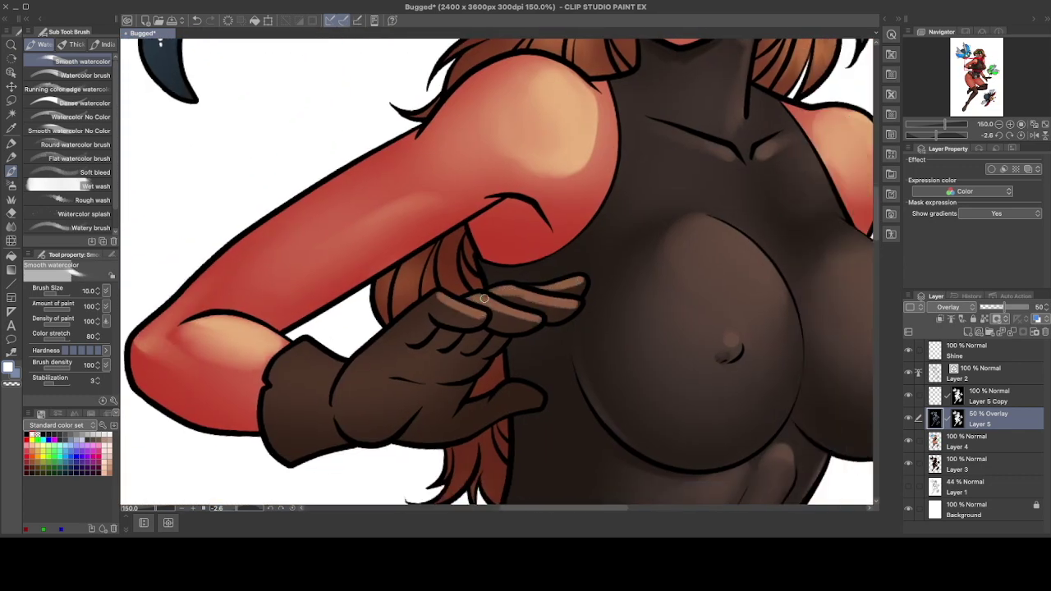
drag(508, 384, 538, 398)
mouse_move(440, 298)
mouse_down()
mouse_move(379, 339)
mouse_move(301, 338)
mouse_move(311, 353)
mouse_up()
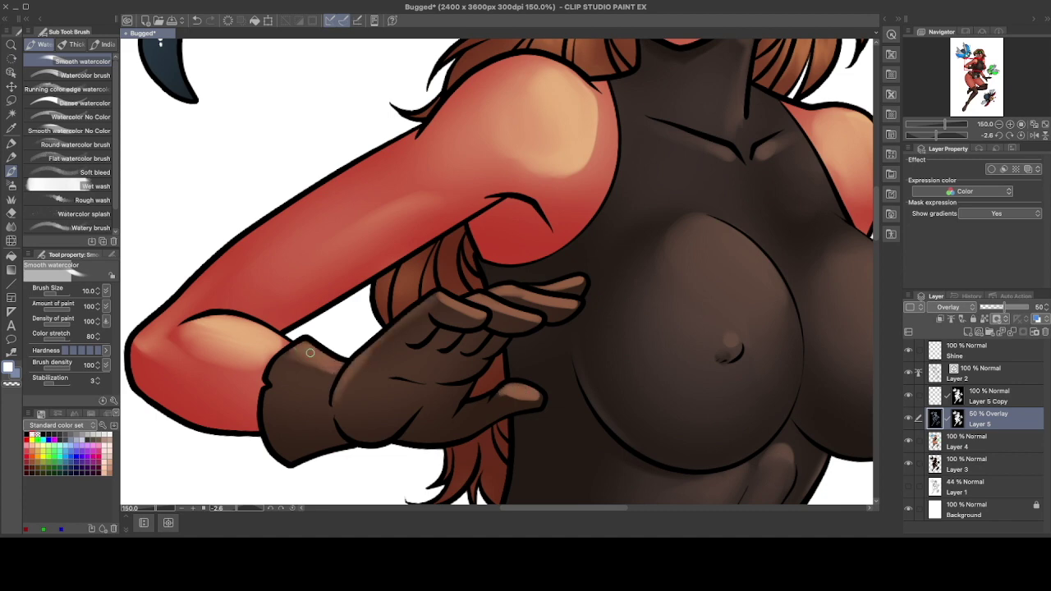
drag(274, 449, 442, 349)
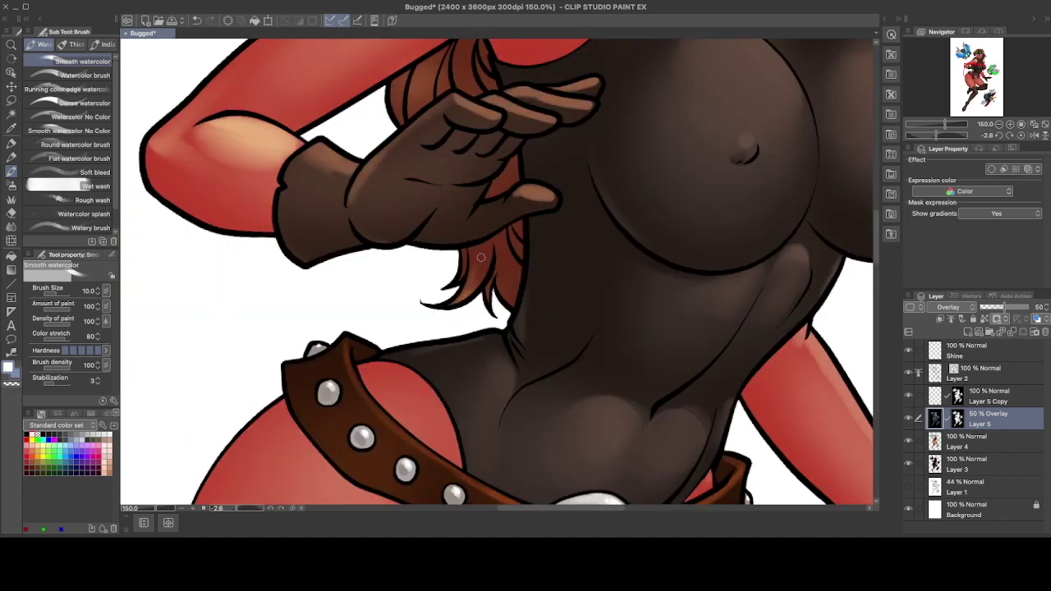
Enlarge the Smooth watercolor brush and highlight the outer hip and the bodice section below the belt.
mouse_move(443, 505)
mouse_down()
mouse_move(465, 241)
mouse_move(540, 365)
mouse_move(533, 336)
mouse_up()
key(])
key(])
key(])
key(])
key(])
drag(361, 183, 279, 283)
key(])
key(])
mouse_move(493, 189)
mouse_down()
mouse_move(511, 160)
mouse_move(526, 201)
mouse_up()
Paint a white highlight along the upper edge of the raised leg's thigh with the Smooth watercolor brush at size 25.
key(x)
drag(538, 256, 218, 80)
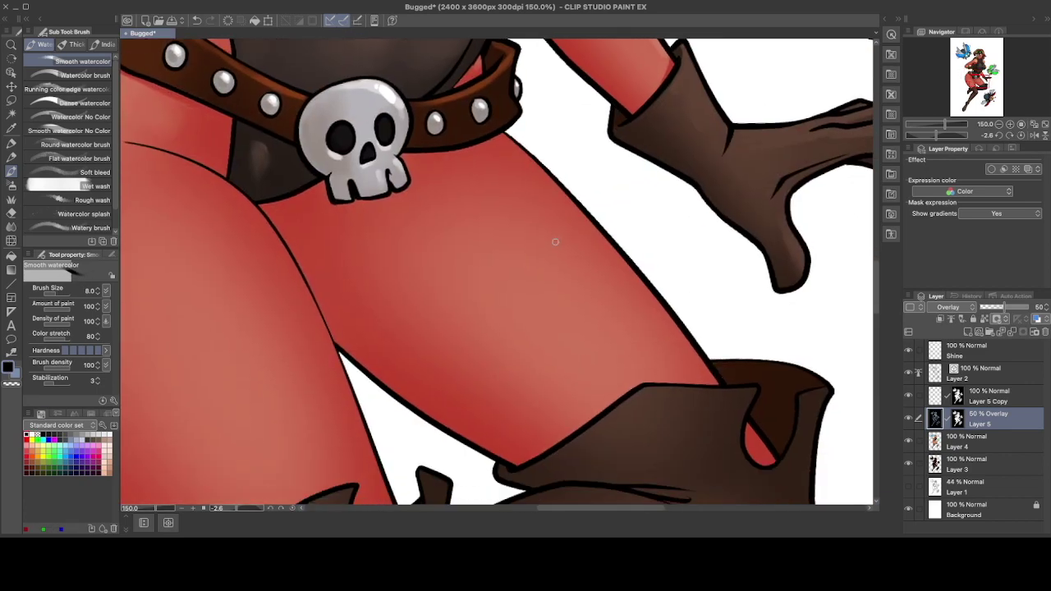
key(])
key(])
key(x)
mouse_move(514, 150)
mouse_down()
mouse_move(694, 358)
mouse_move(630, 284)
mouse_up()
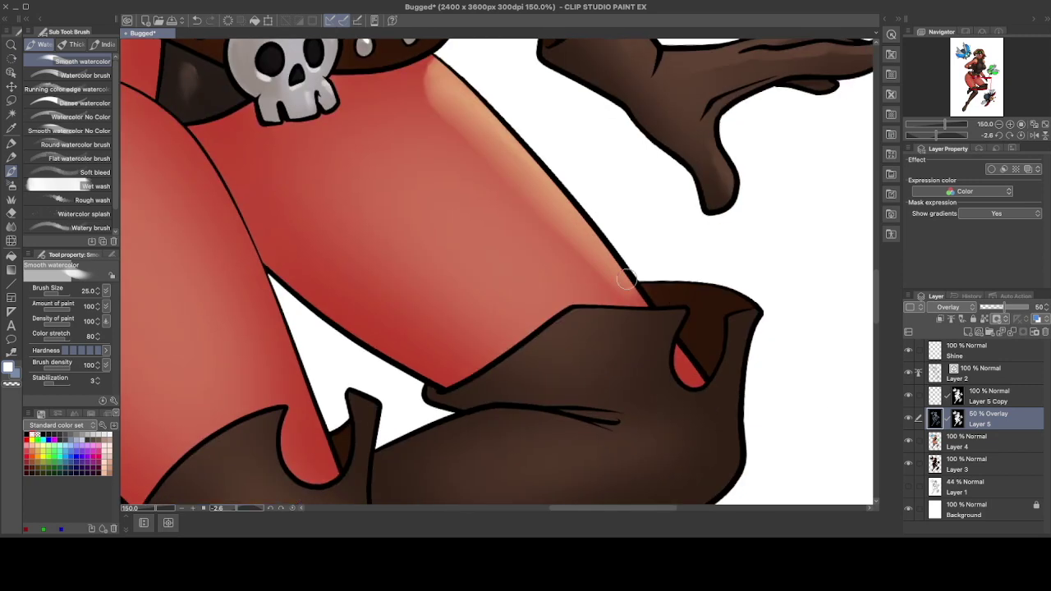
Highlight the cuff edges of the raised leg's boot with the Smooth watercolor brush reduced to size 8.
key([)
key([)
key([)
key([)
key([)
key([)
mouse_move(743, 316)
mouse_down()
mouse_move(734, 182)
mouse_move(587, 108)
mouse_up()
drag(587, 108, 546, 190)
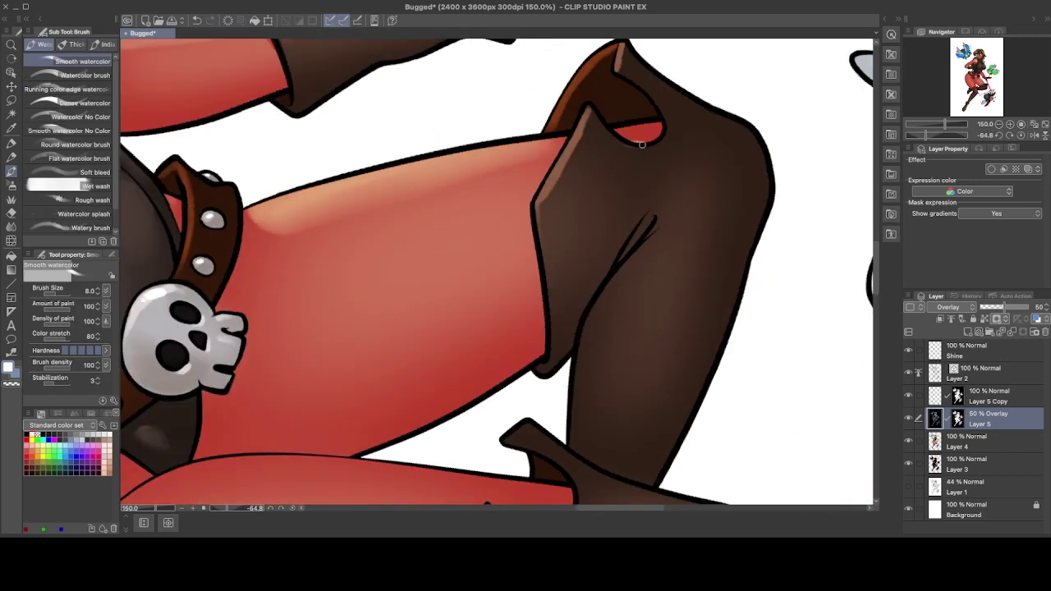
drag(668, 146, 660, 106)
Enlarge the Smooth watercolor brush to size 40 and lighten the knee and calf of the raised leg's boot.
key(])
key(])
key(])
key(])
key(])
key(])
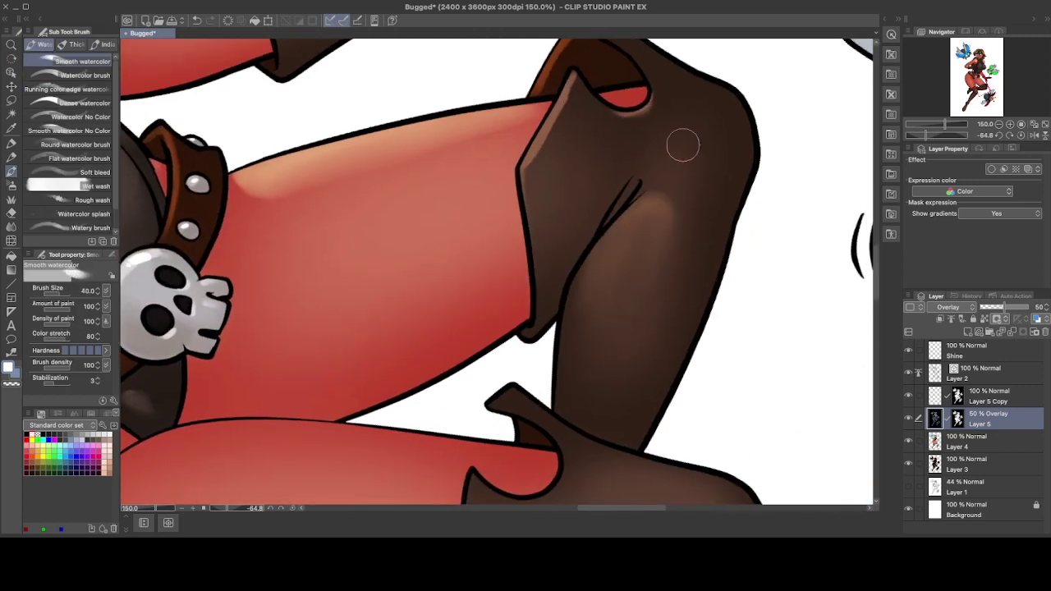
mouse_move(646, 170)
mouse_down()
mouse_move(544, 279)
mouse_move(525, 225)
mouse_move(460, 238)
mouse_up()
Lighten the standing leg's boot at the knee and shin, and the foot of the raised leg's boot.
key([)
mouse_move(214, 319)
mouse_down()
mouse_move(436, 323)
mouse_move(429, 386)
mouse_up()
key(])
key(])
mouse_move(448, 242)
mouse_down()
mouse_move(421, 228)
mouse_move(371, 90)
mouse_up()
mouse_move(586, 238)
mouse_down()
mouse_move(570, 291)
mouse_move(574, 386)
mouse_up()
key(])
key(])
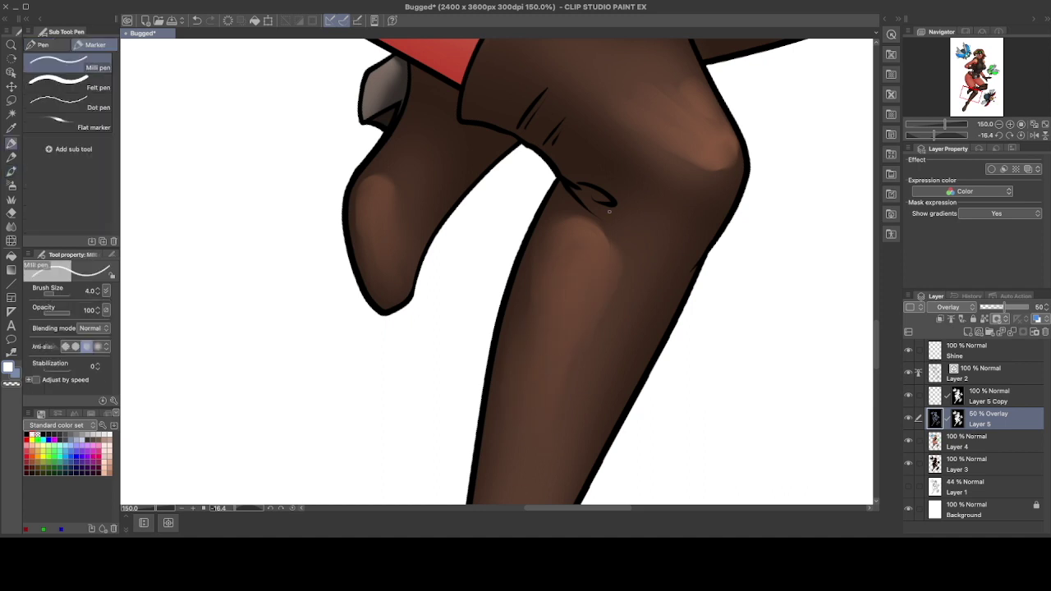
Highlight the edges of the studded ankle strap and adjoining boot with the Smooth watercolor brush at size 7.
key([)
key([)
key([)
key([)
key([)
key([)
key([)
key([)
key([)
key([)
scroll(635, 178, down, 5)
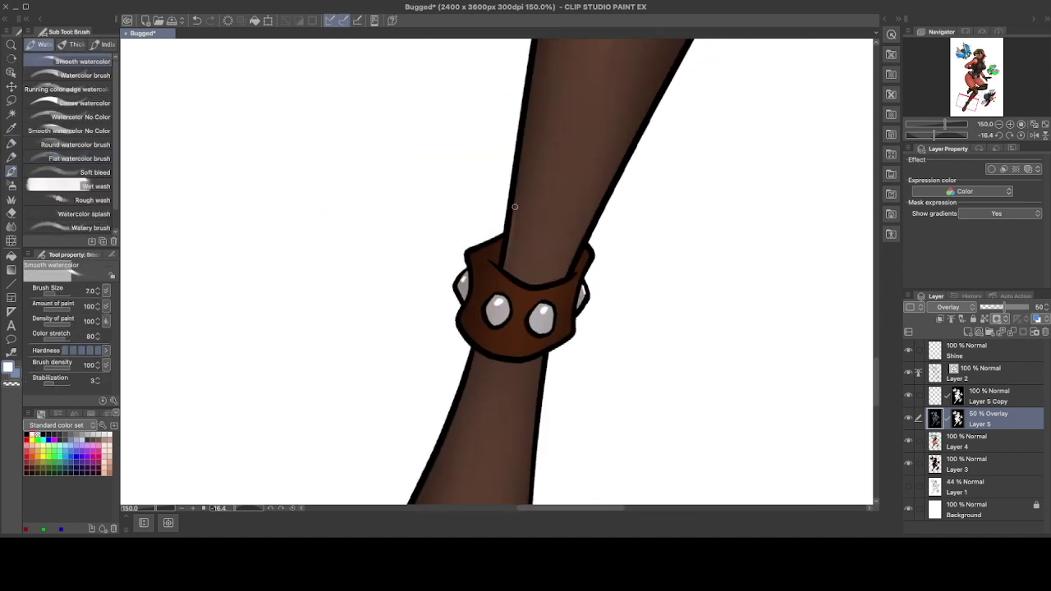
drag(477, 256, 528, 234)
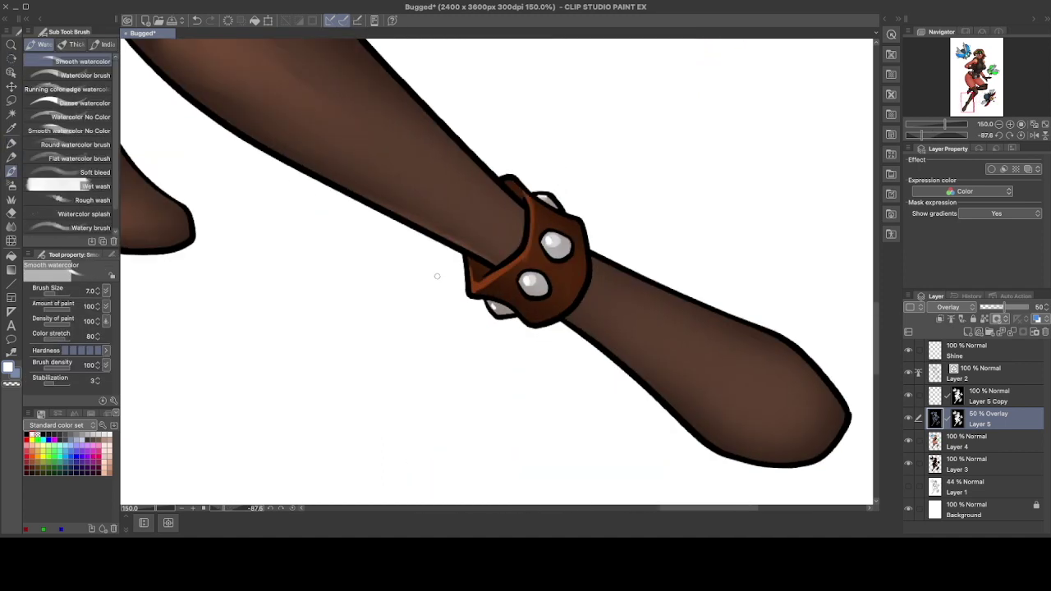
mouse_move(437, 276)
mouse_down()
mouse_move(376, 306)
mouse_move(390, 292)
mouse_move(417, 322)
mouse_up()
Paint a white highlight along the standing leg's inner thigh with the Smooth watercolor brush at size 25.
key(])
key(])
key(])
key(])
key(])
key(])
key(])
scroll(444, 262, down, 10)
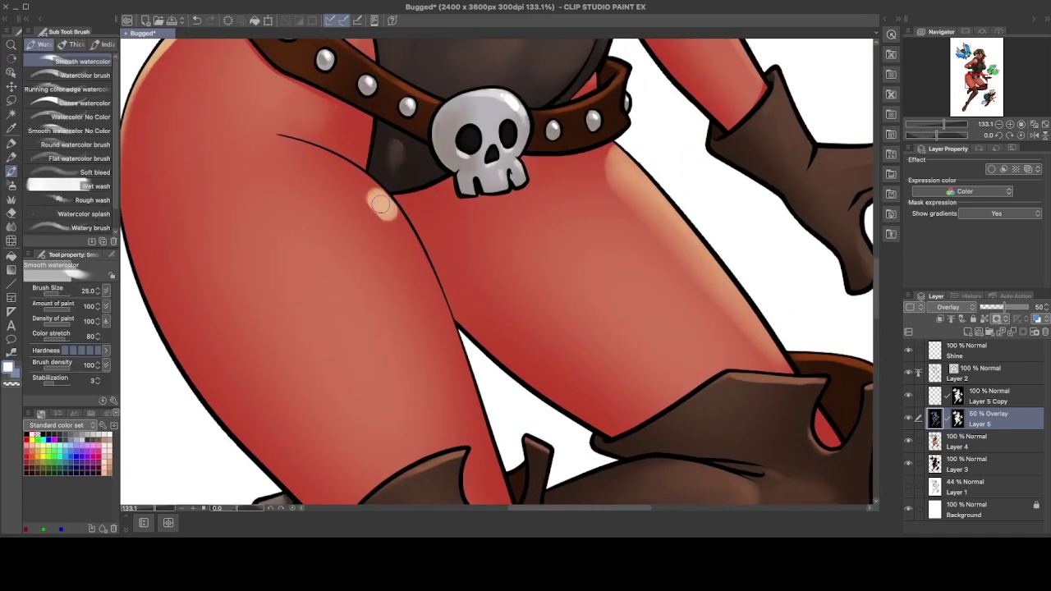
mouse_move(380, 204)
mouse_down()
mouse_move(421, 255)
mouse_move(489, 427)
mouse_up()
scroll(490, 410, down, 3)
scroll(497, 271, up, 3)
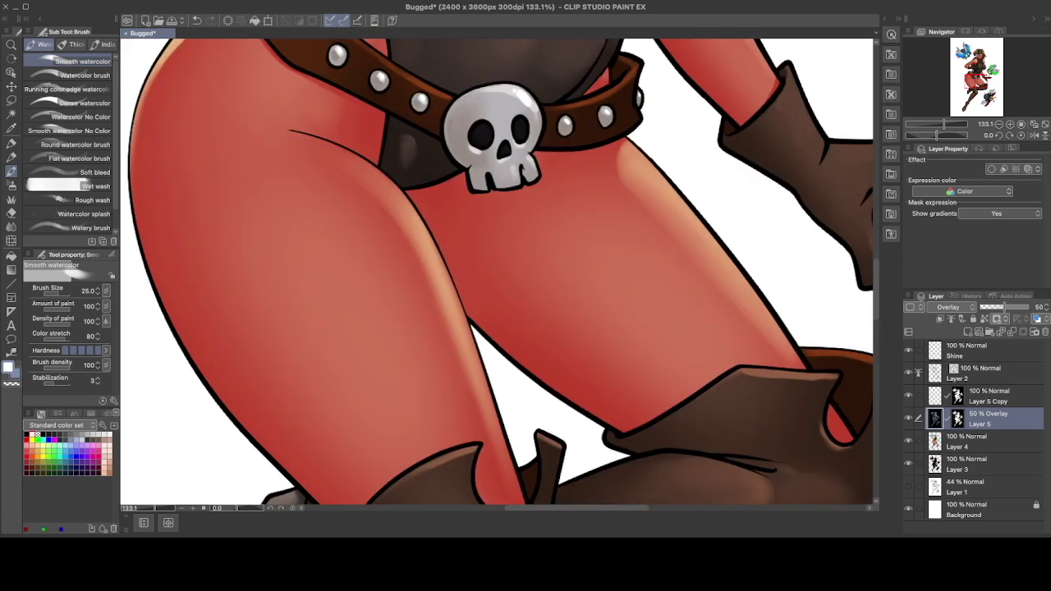
Refine the small chest details of the bodysuit with the Smooth watercolor brush at size 8.
key(b)
scroll(497, 270, right, 5)
scroll(606, 283, up, 6)
scroll(606, 284, up, 6)
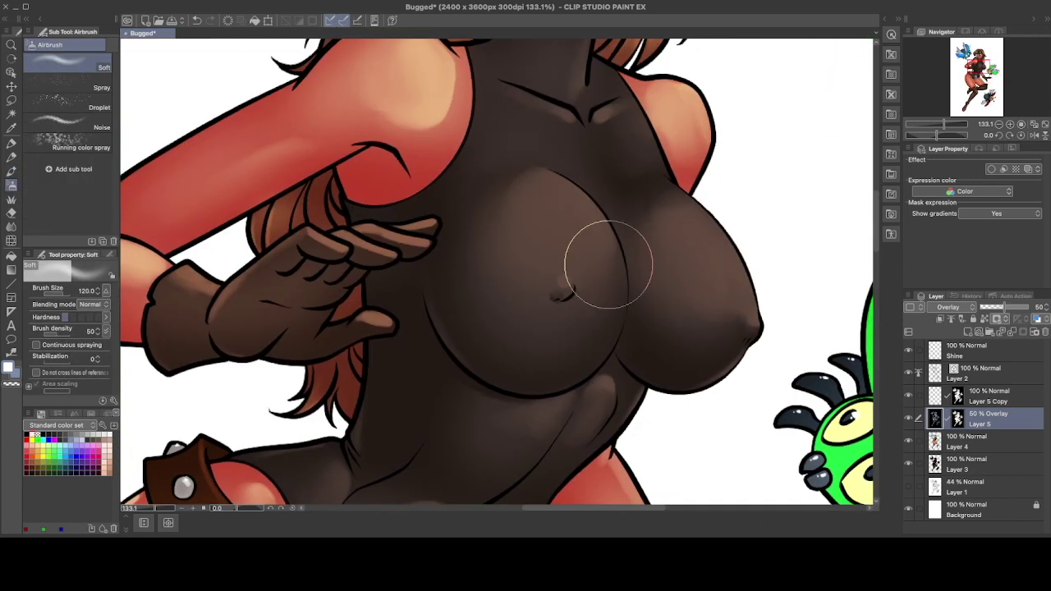
key(b)
scroll(667, 178, down, 3)
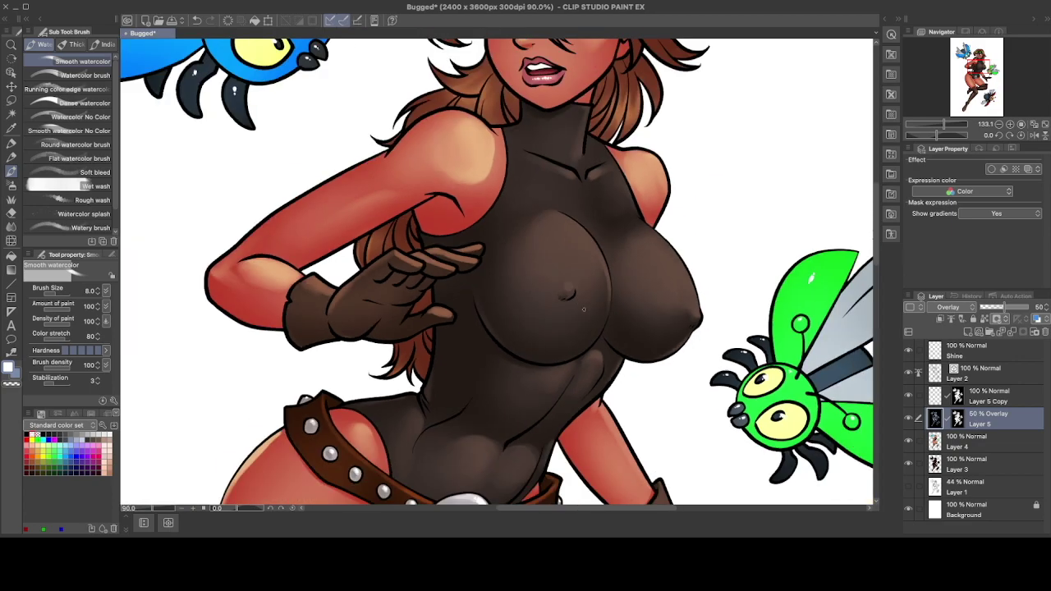
scroll(575, 247, down, 3)
Brighten the blue bug's head, eyes and dark abdomen with the Smooth watercolor brush at size 25.
scroll(473, 271, up, 5)
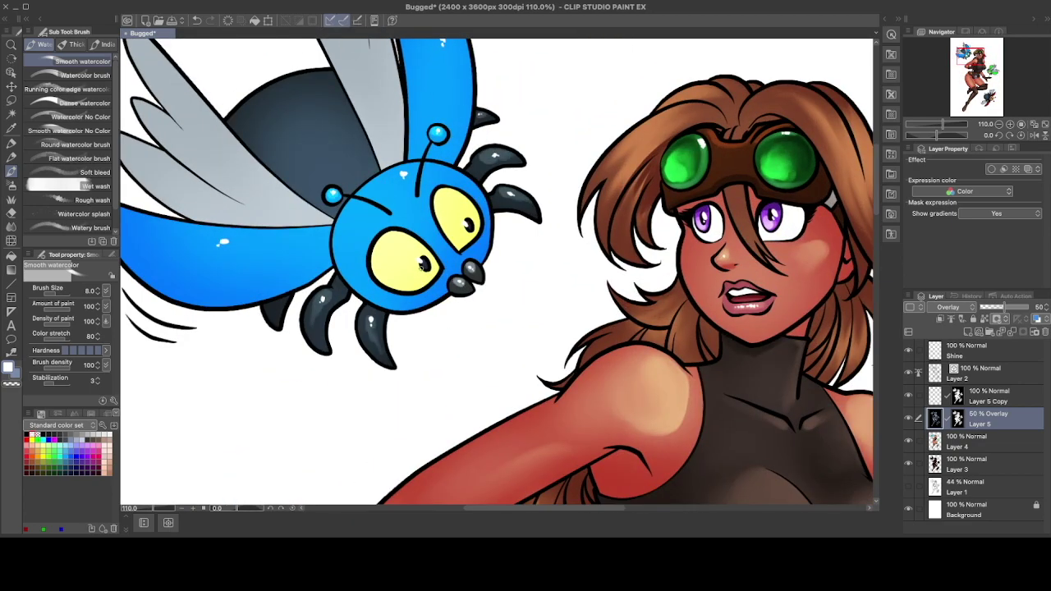
key(bracketright)
key(bracketright)
key(bracketright)
drag(403, 261, 423, 271)
drag(455, 220, 468, 234)
drag(386, 189, 439, 177)
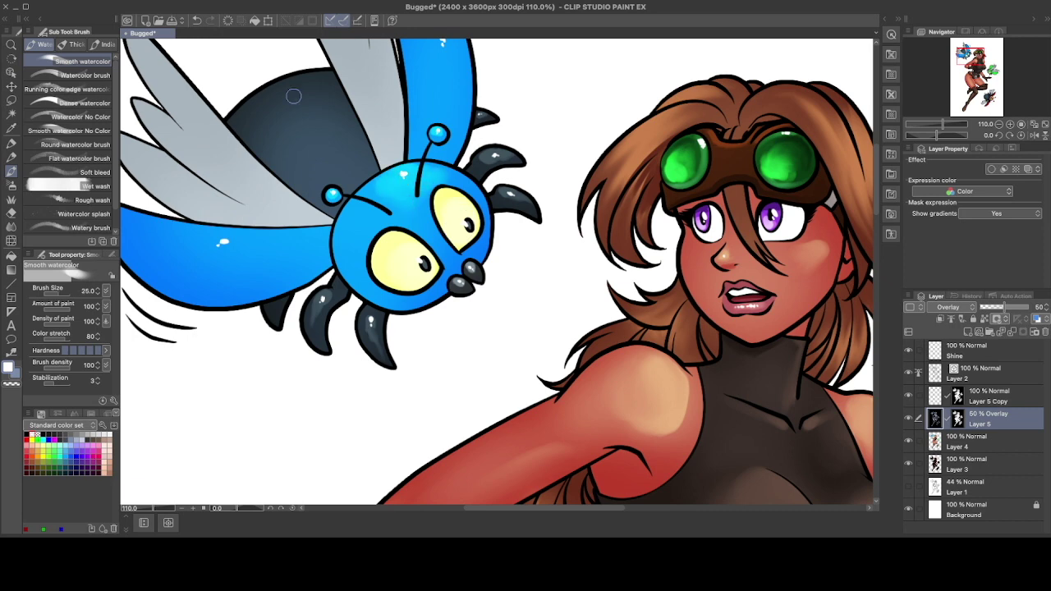
mouse_move(294, 96)
mouse_down()
mouse_move(268, 111)
mouse_move(321, 102)
mouse_move(351, 164)
mouse_up()
scroll(351, 164, up, 5)
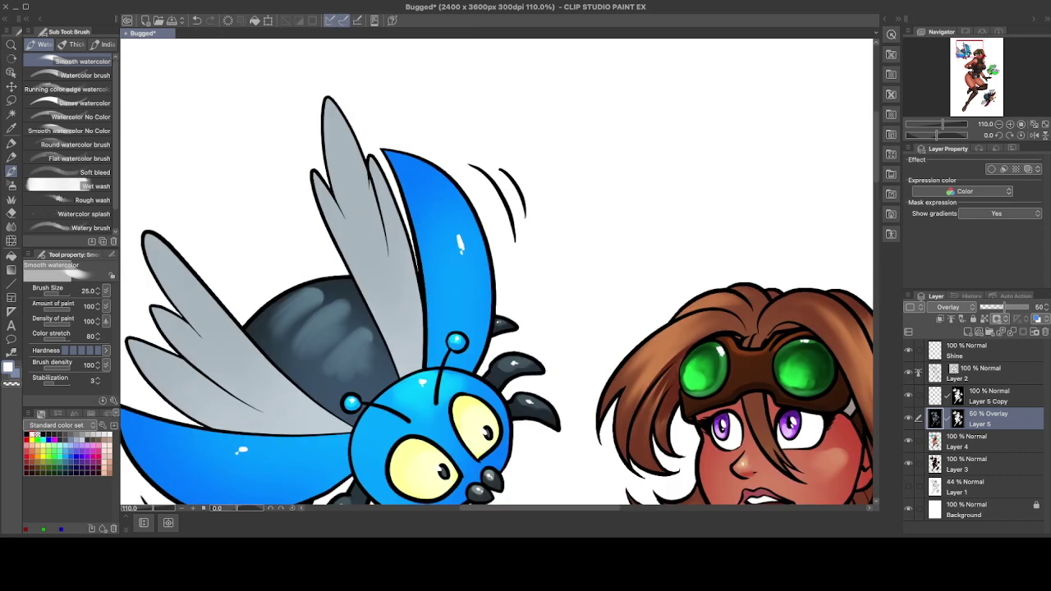
click(985, 440)
key(p)
click(908, 418)
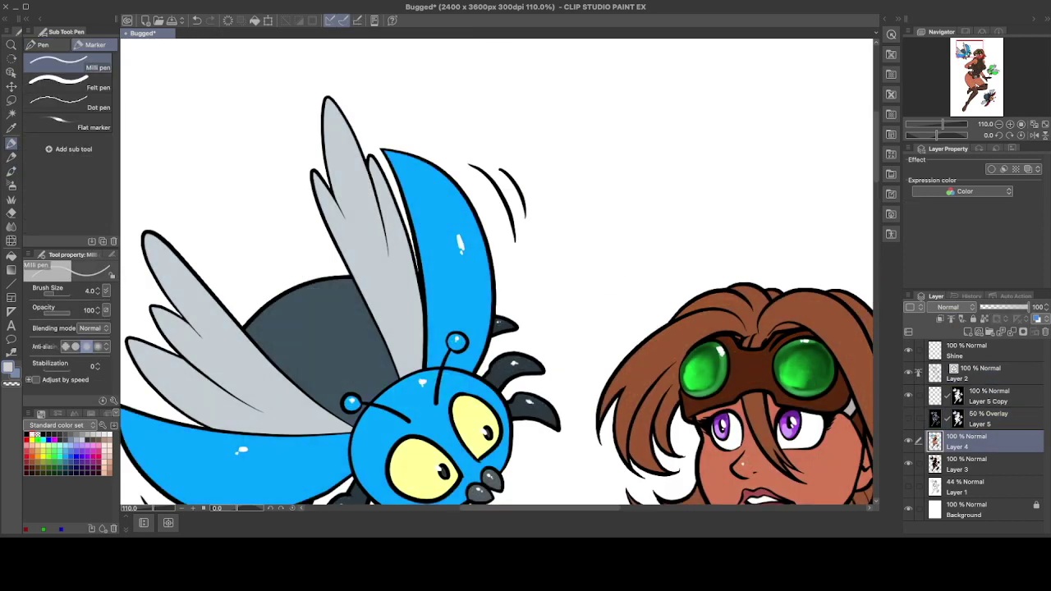
click(908, 418)
click(985, 418)
Paint white diagonal sheen across the blue bug's grey wings and brighten its blue wing covers at size 25.
key(b)
mouse_move(330, 107)
mouse_down()
mouse_move(385, 186)
mouse_move(322, 193)
mouse_move(314, 224)
mouse_move(326, 123)
mouse_up()
scroll(326, 123, down, 2)
mouse_move(263, 205)
mouse_down()
mouse_move(315, 343)
mouse_move(419, 390)
mouse_up()
drag(263, 376, 415, 402)
drag(516, 112, 565, 226)
drag(555, 139, 538, 259)
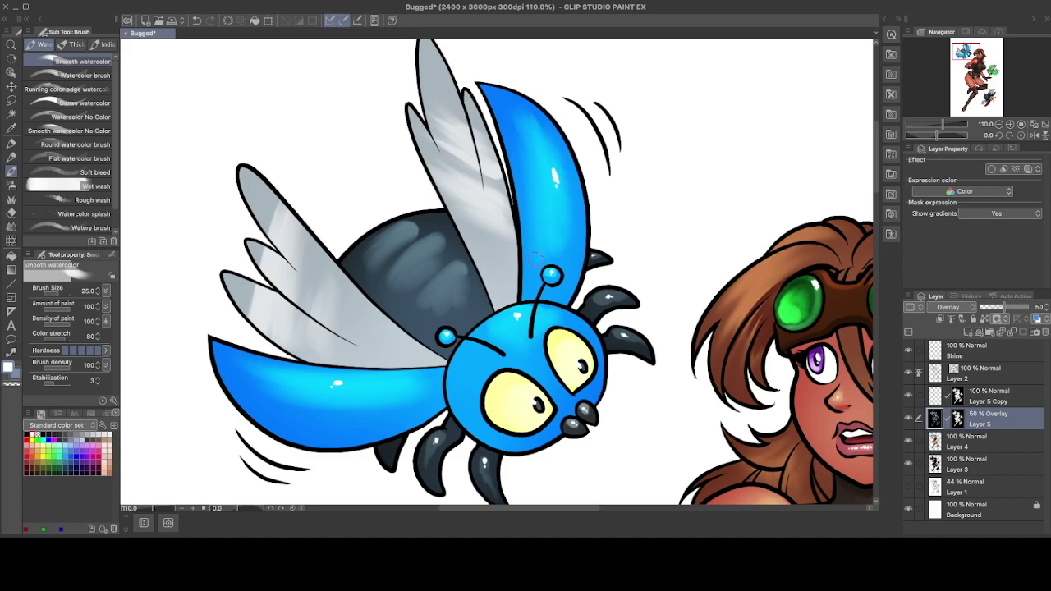
Add pale streaks to the green bug's abdomen and both pairs of grey wings with the Smooth watercolor brush, starting at size 16.
scroll(535, 260, down, 5)
scroll(602, 308, up, 3)
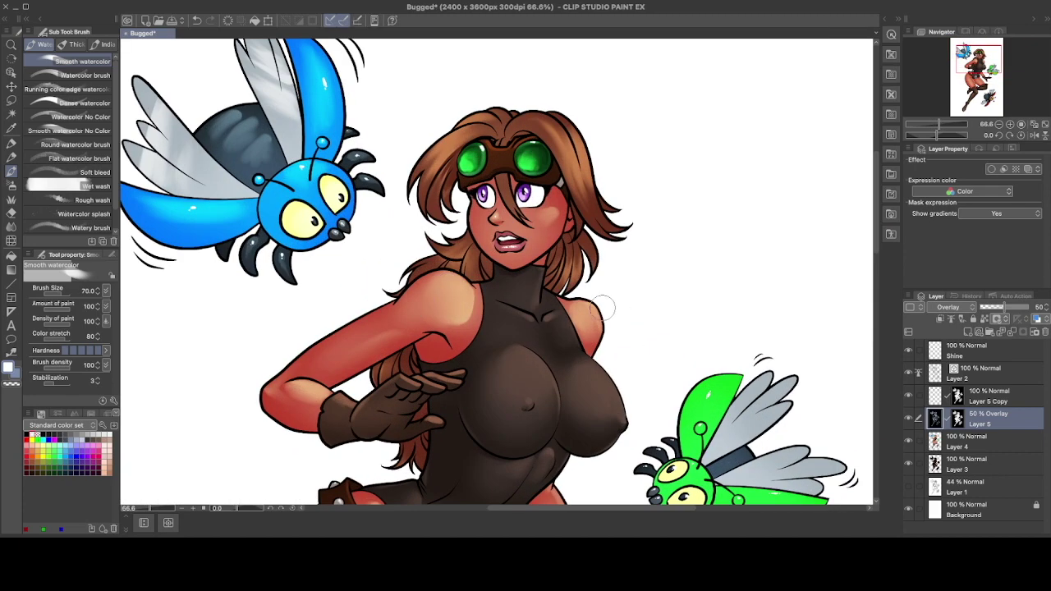
scroll(602, 308, down, 5)
scroll(602, 308, right, 5)
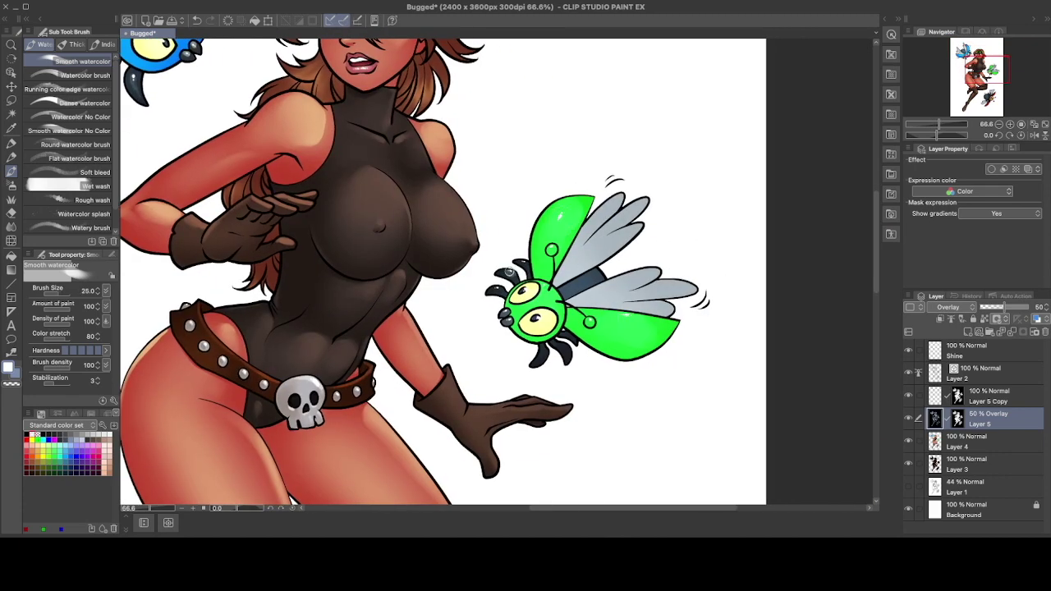
key(bracketleft)
key(bracketleft)
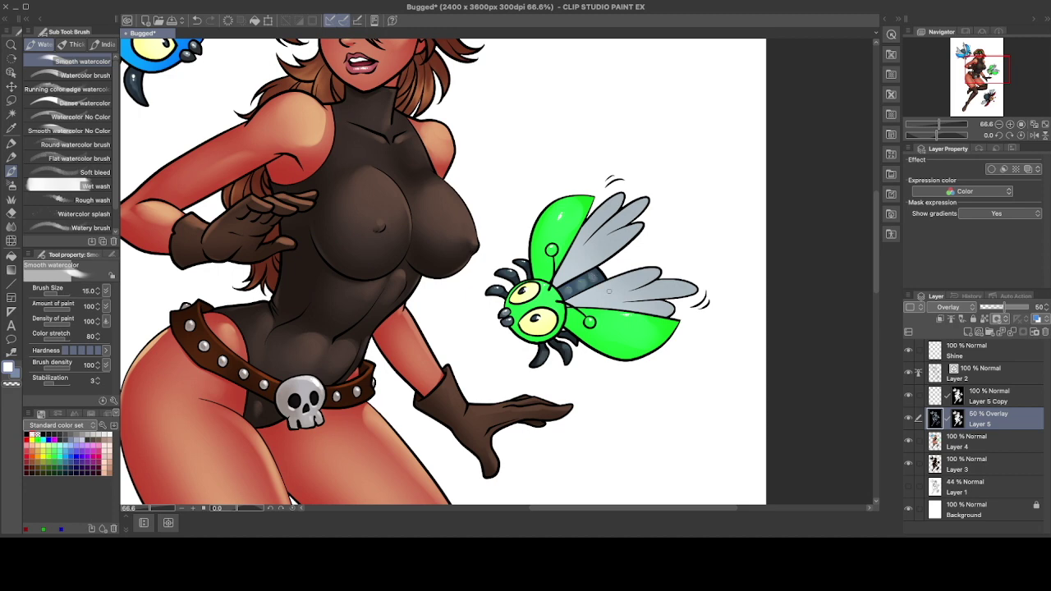
drag(608, 290, 647, 288)
mouse_move(609, 247)
mouse_down()
mouse_move(618, 220)
mouse_move(593, 248)
mouse_up()
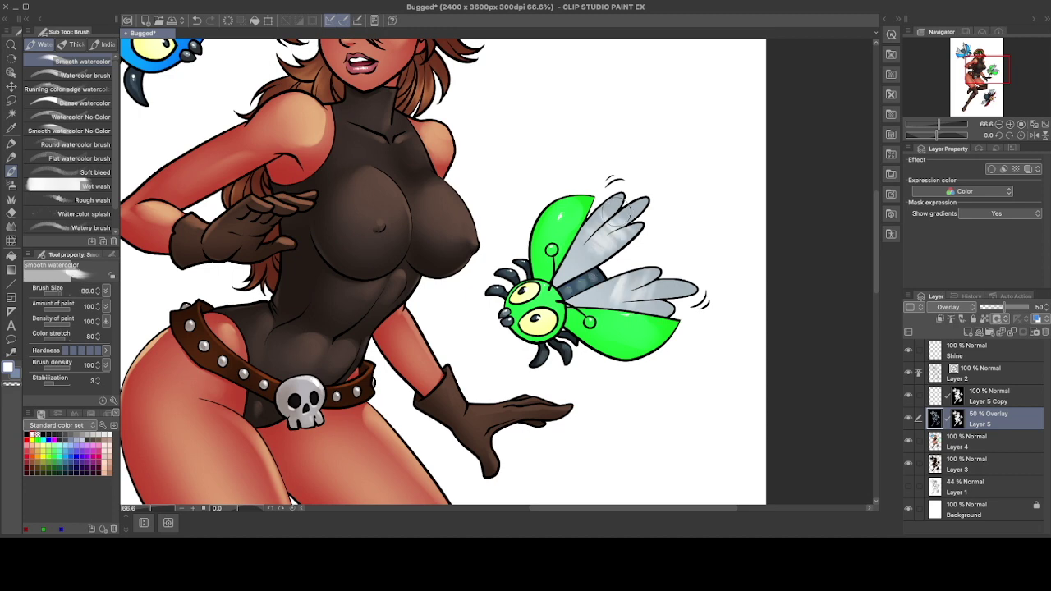
drag(618, 215, 599, 247)
drag(637, 283, 689, 287)
Lighten the red bug's abdomen segments, legs and red wing covers with the Smooth watercolor brush at size 17.
scroll(657, 288, up, 5)
scroll(657, 288, left, 5)
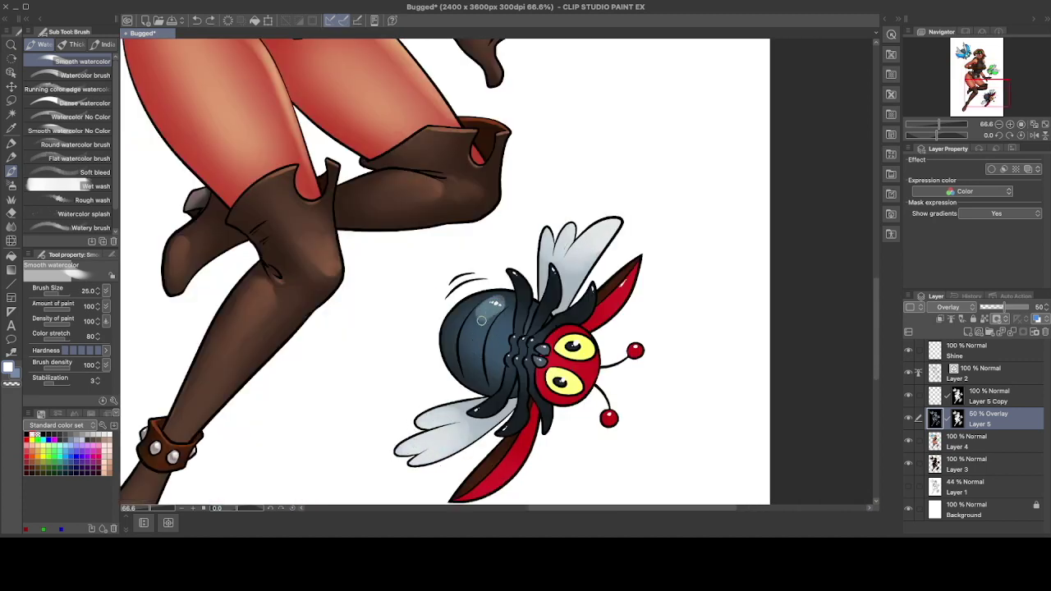
key(bracketleft)
key(bracketleft)
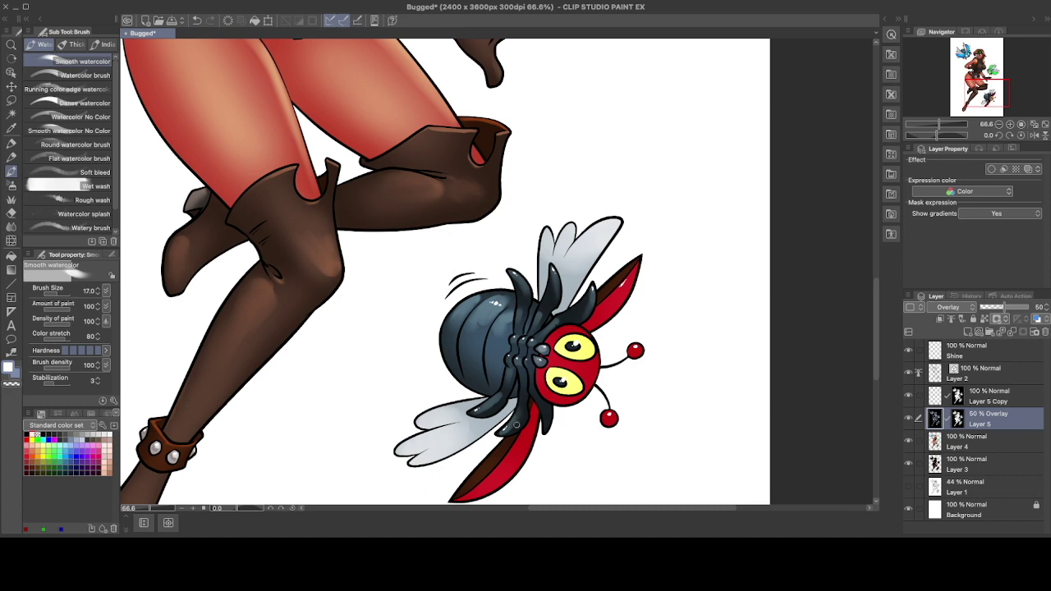
drag(622, 289, 632, 274)
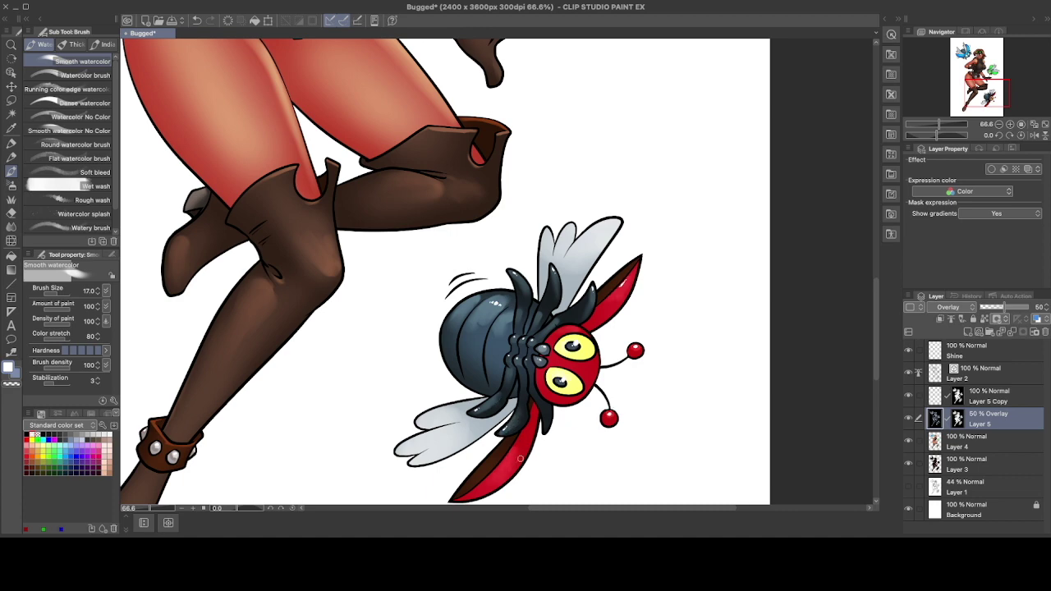
Tint the figure's bodysuit softly with a pale aqua Soft airbrush at size 300.
scroll(517, 428, down, 2)
key(bracketright)
key(bracketright)
key(bracketright)
key(bracketright)
key(bracketright)
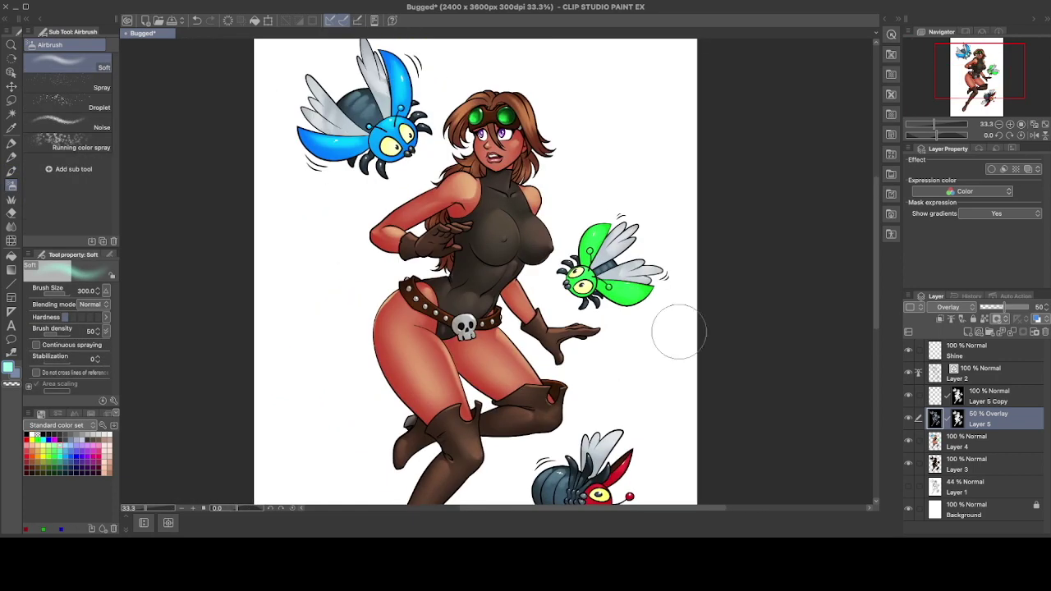
Paint tan Smooth watercolor highlights on the bodysuit's chest and collarbone on the Layer 5 Copy layer.
key(b)
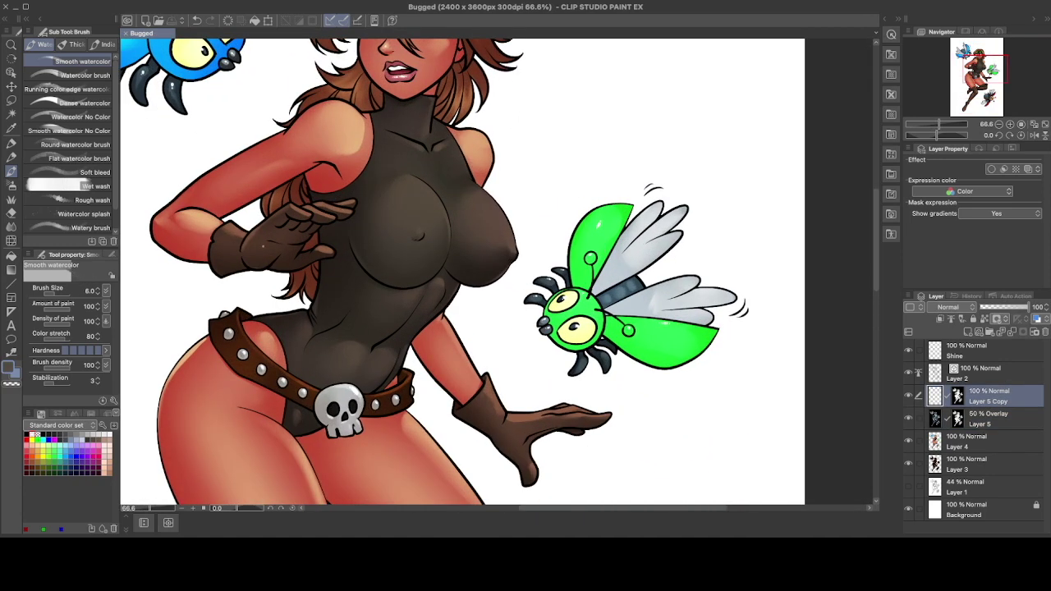
mouse_move(414, 193)
mouse_down()
mouse_move(433, 212)
mouse_move(406, 194)
mouse_move(406, 219)
mouse_move(478, 200)
mouse_move(513, 243)
mouse_up()
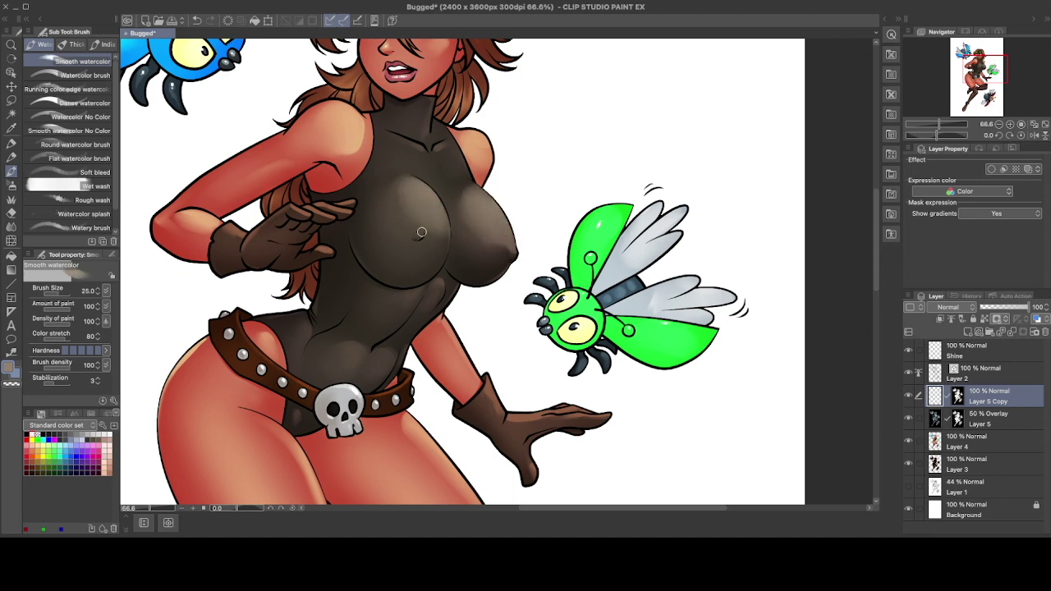
key(bracketleft)
key(bracketleft)
key(bracketleft)
drag(455, 156, 441, 177)
Lighten the outstretched glove with the tan Smooth watercolor brush at size 40.
key(bracketright)
key(bracketright)
key(bracketright)
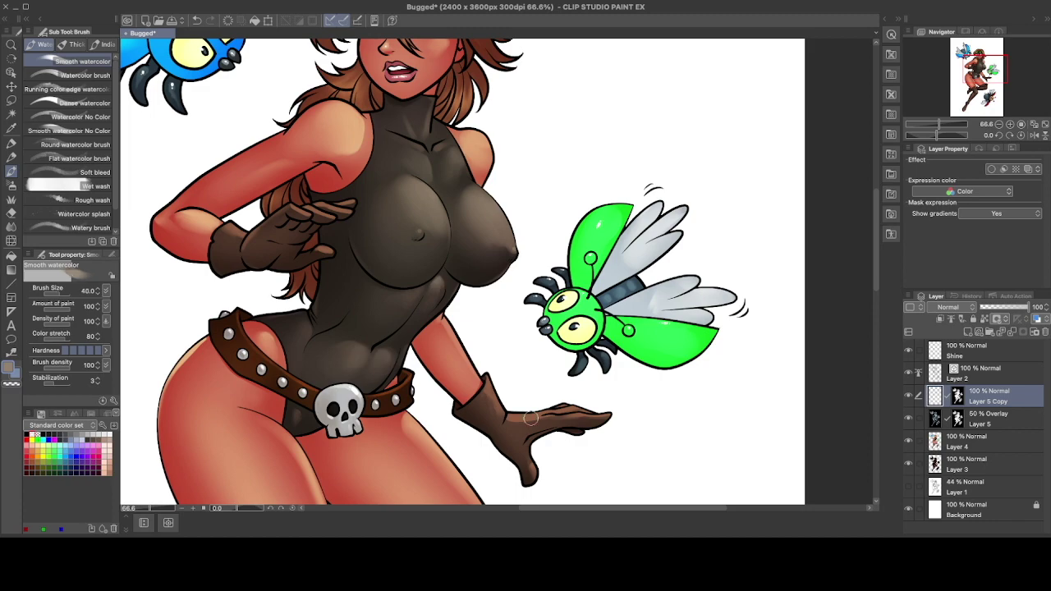
scroll(361, 357, down, 1)
drag(574, 460, 612, 195)
scroll(612, 195, up, 2)
Paint tan highlights on the knees and folds of both boots, adjusting the Smooth watercolor brush up to size 30.
key(bracketleft)
key(bracketleft)
key(bracketleft)
key(bracketleft)
mouse_move(438, 354)
mouse_down()
mouse_move(433, 280)
mouse_move(421, 289)
mouse_up()
key(bracketright)
key(bracketright)
key(bracketright)
key(bracketright)
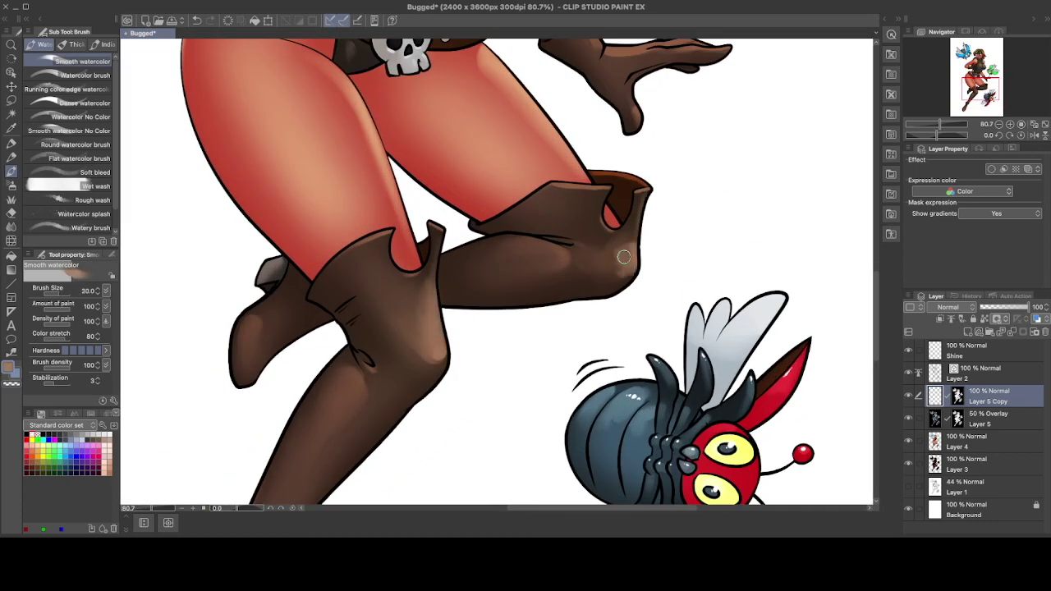
Paint a thin warm highlight along the foot of the raised leg's boot with the Smooth watercolor brush at size 8.
drag(348, 391, 403, 235)
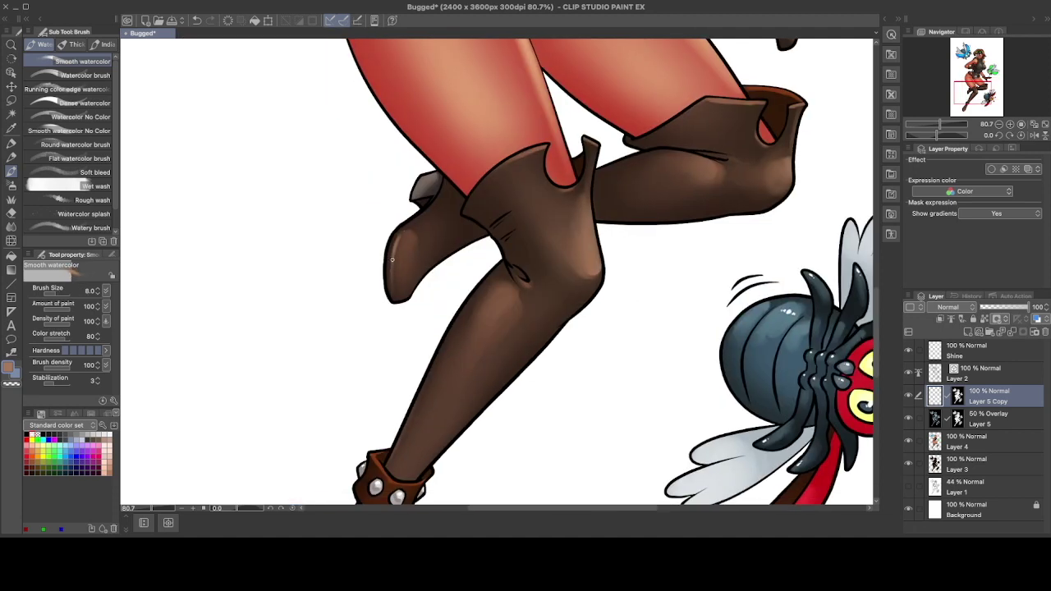
scroll(528, 250, up, 1)
key(bracketleft)
key(bracketleft)
key(bracketleft)
key(bracketleft)
key(bracketleft)
key(bracketleft)
key(bracketleft)
key(bracketleft)
Add light blue edge highlights to the dark bodies and legs of the red and blue bugs at size 8.
drag(343, 453, 167, 572)
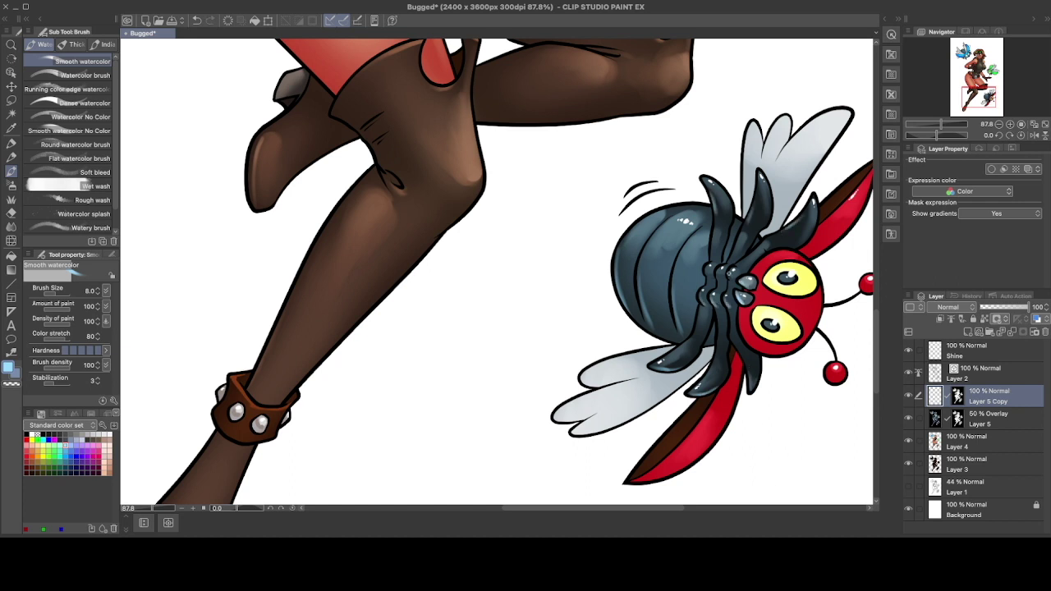
scroll(707, 272, down, 2)
drag(488, 288, 504, 241)
scroll(542, 220, up, 3)
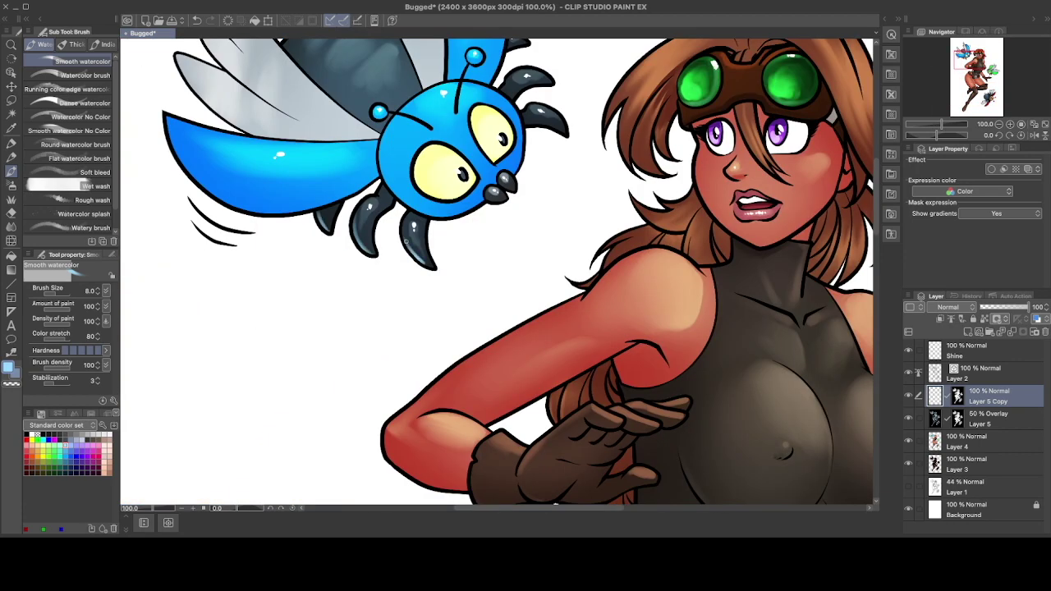
drag(489, 202, 439, 284)
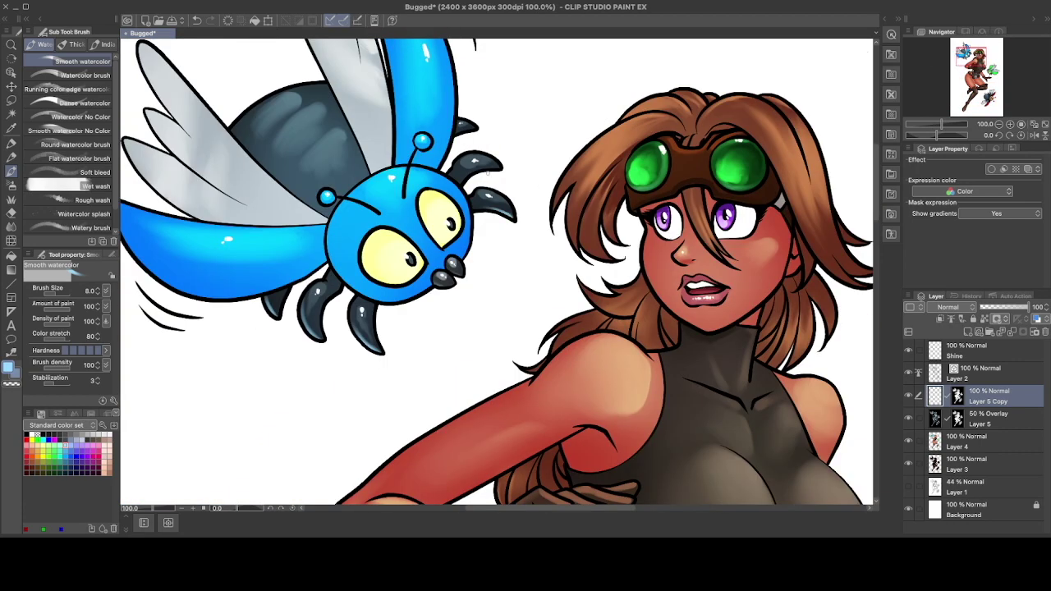
scroll(263, 163, down, 4)
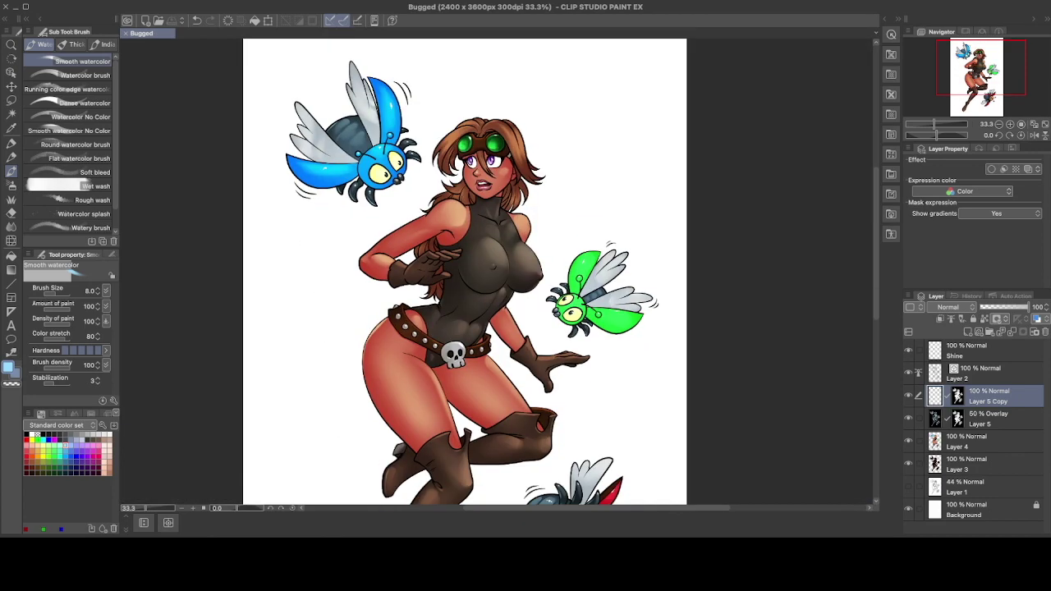
Add thin peach edge highlights to the bodysuit's chest at size 5 and lavender reflected light along its waist at size 7.
scroll(596, 287, up, 4)
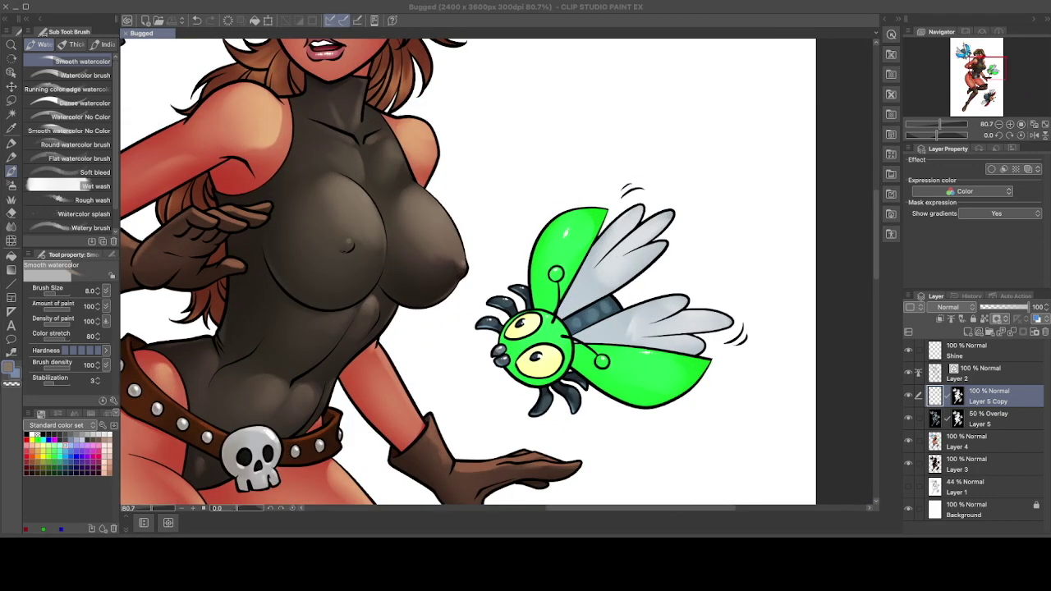
drag(454, 223, 463, 256)
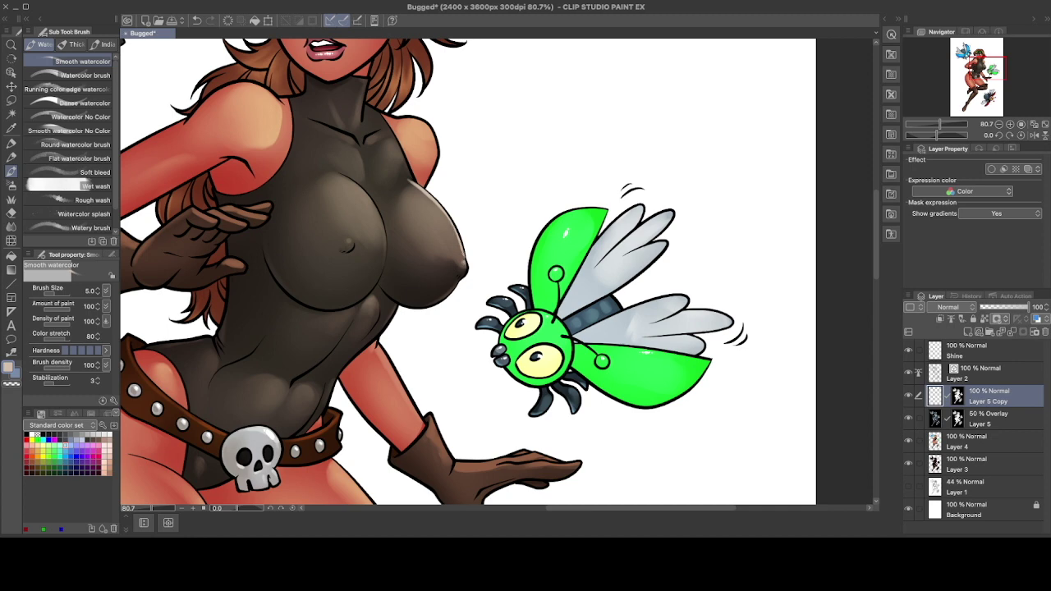
drag(453, 375, 457, 419)
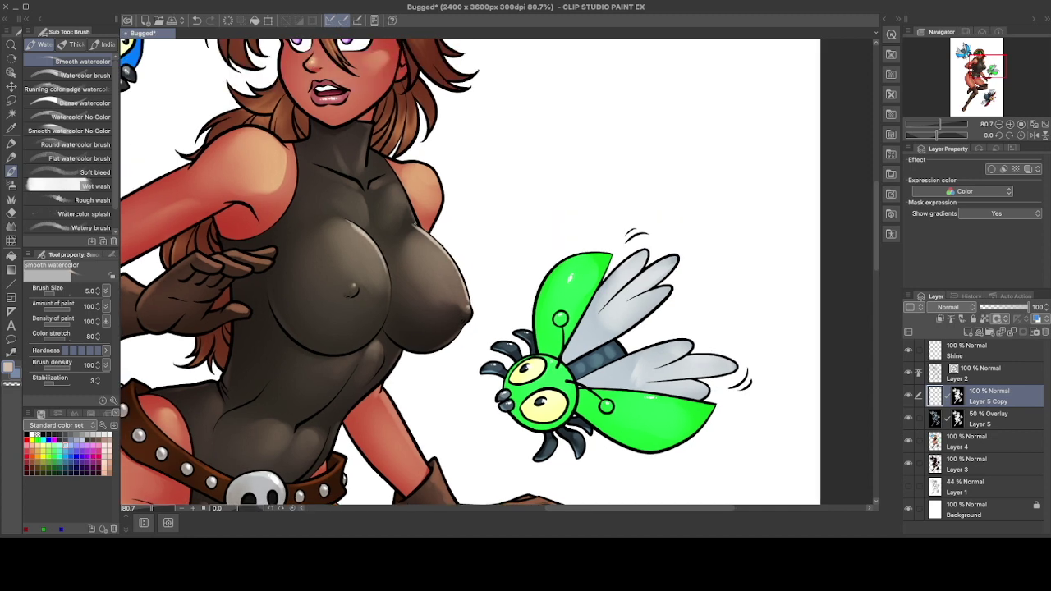
drag(366, 160, 495, 95)
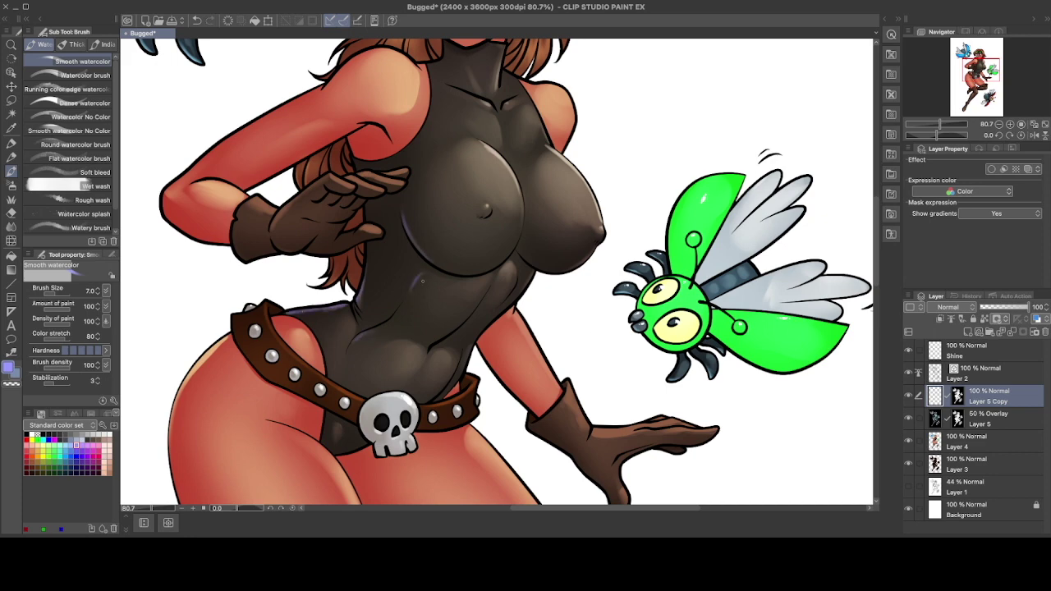
Paint red blush on the woman's face on a new masked layer beneath the Overlay layer with Smooth watercolor at size 15.
drag(371, 272, 373, 448)
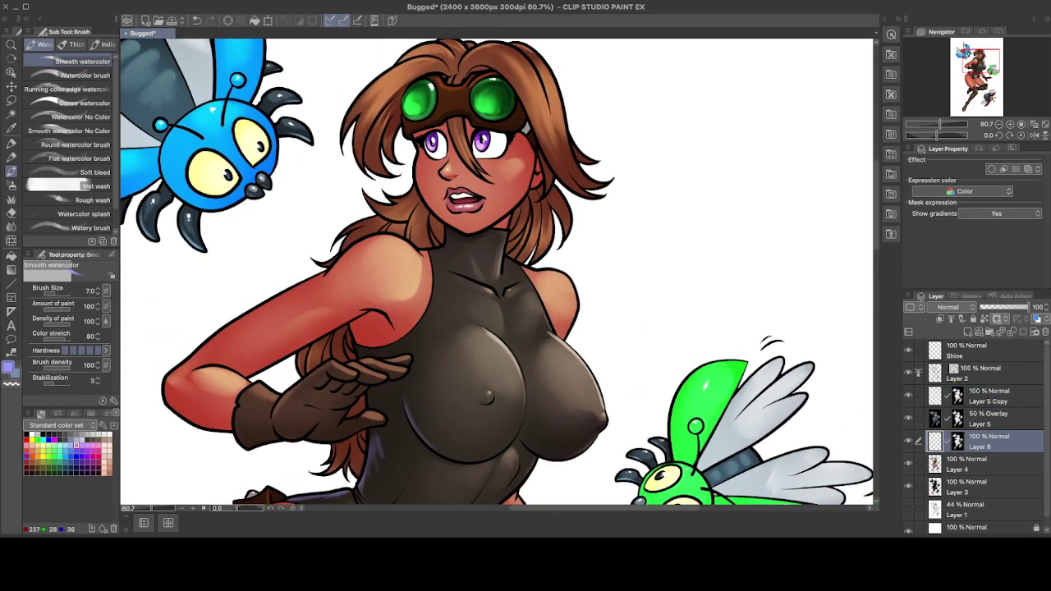
click(26, 452)
key(bracketright)
key(bracketright)
key(bracketright)
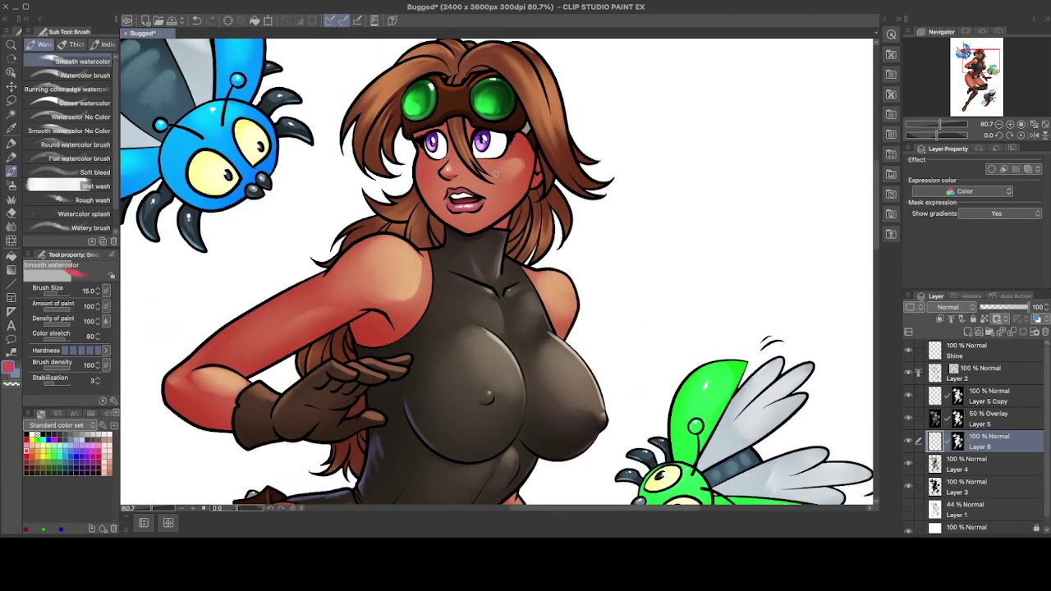
key(ctrl+minus)
key(ctrl+minus)
key(ctrl+minus)
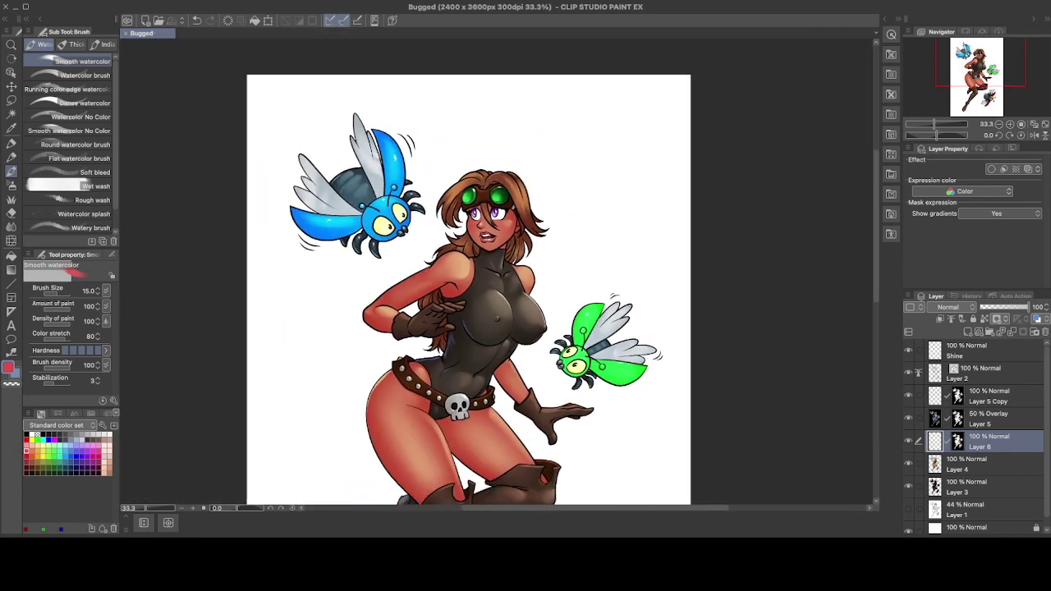
Create a new layer in a folder masked to the line art, fill it with black and hide Layer 2.
key(ctrl+shift+n)
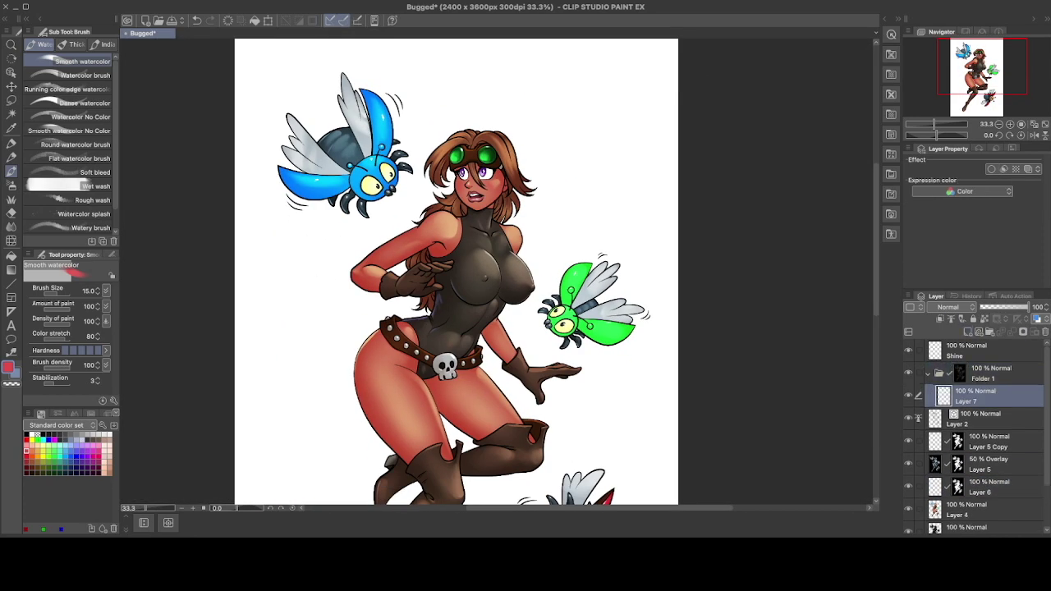
key(ctrl+plus)
key(ctrl+plus)
key(ctrl+plus)
key(ctrl+plus)
Recolor the line art of the woman's face, neck and shoulders dark red on Layer 7 with the Milli pen at size 8.
key(p)
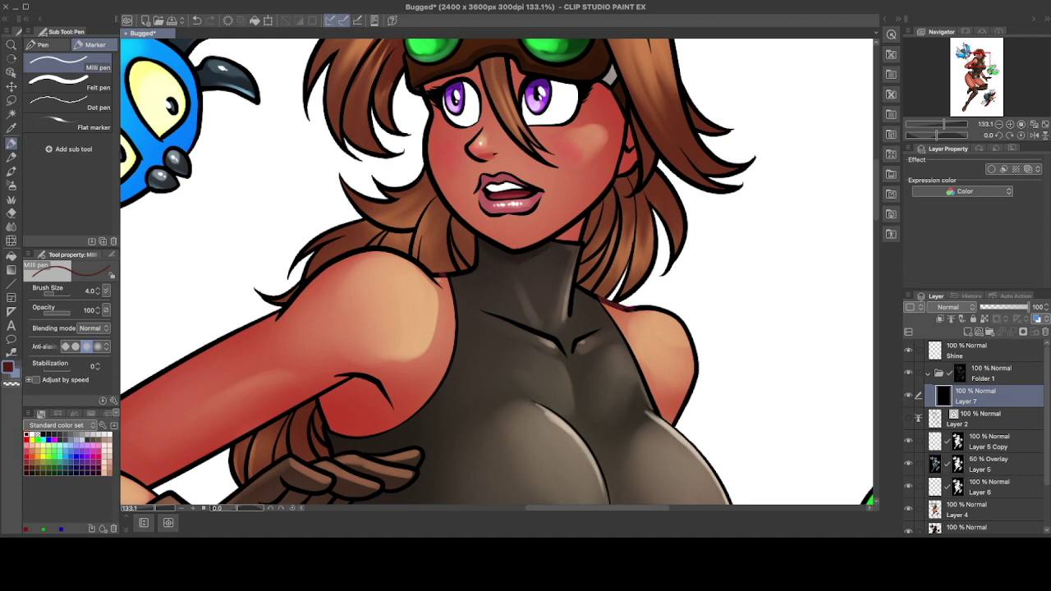
key(bracketright)
key(bracketright)
key(bracketright)
key(bracketright)
mouse_move(398, 255)
mouse_down()
mouse_move(558, 278)
mouse_move(327, 397)
mouse_up()
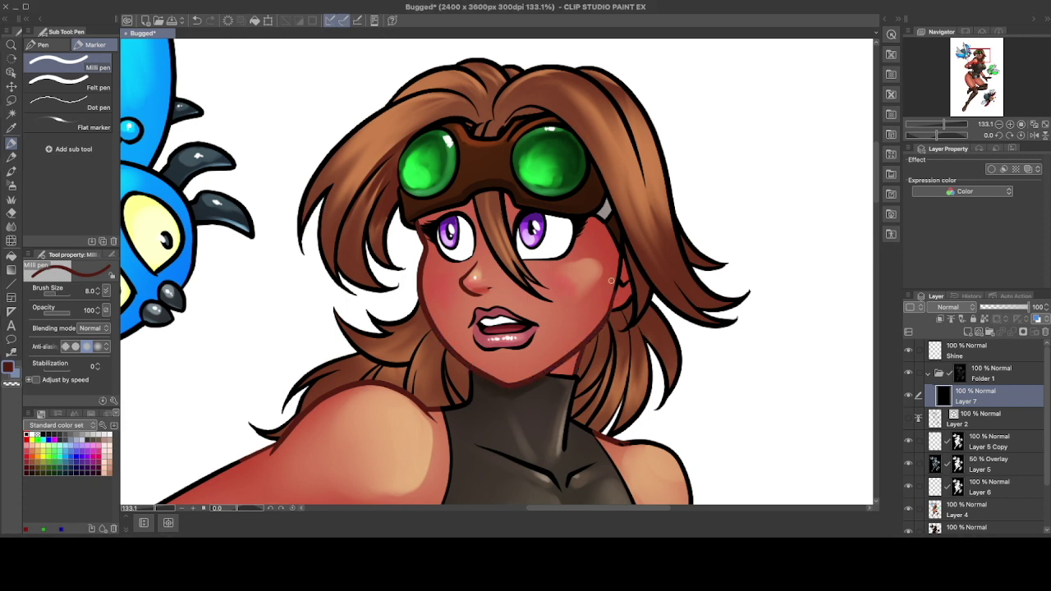
scroll(624, 281, down, 4)
scroll(624, 281, right, 2)
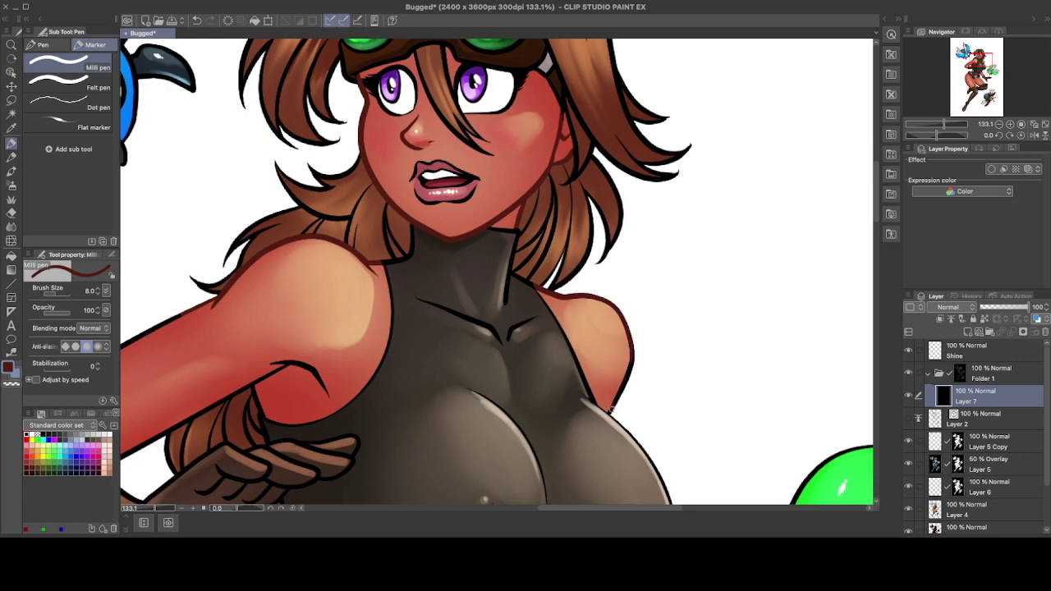
scroll(546, 284, left, 4)
scroll(546, 284, down, 1)
key(ctrl+z)
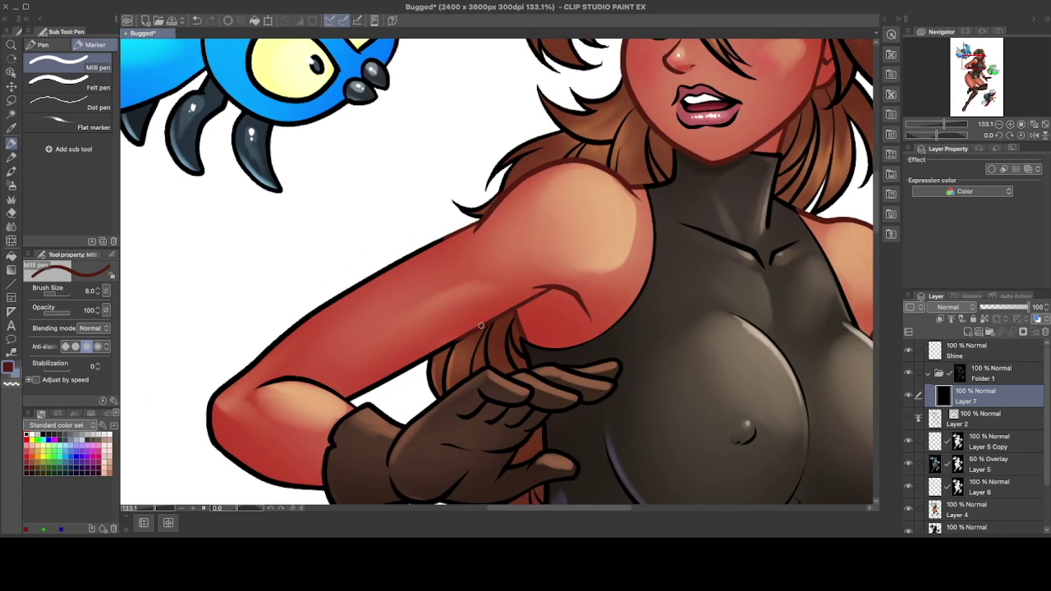
Recolor the outlines of the woman's raised arm and elbow dark red with the Milli pen at size 15.
key(bracketright)
key(bracketright)
key(bracketright)
scroll(342, 215, down, 6)
scroll(341, 216, left, 2)
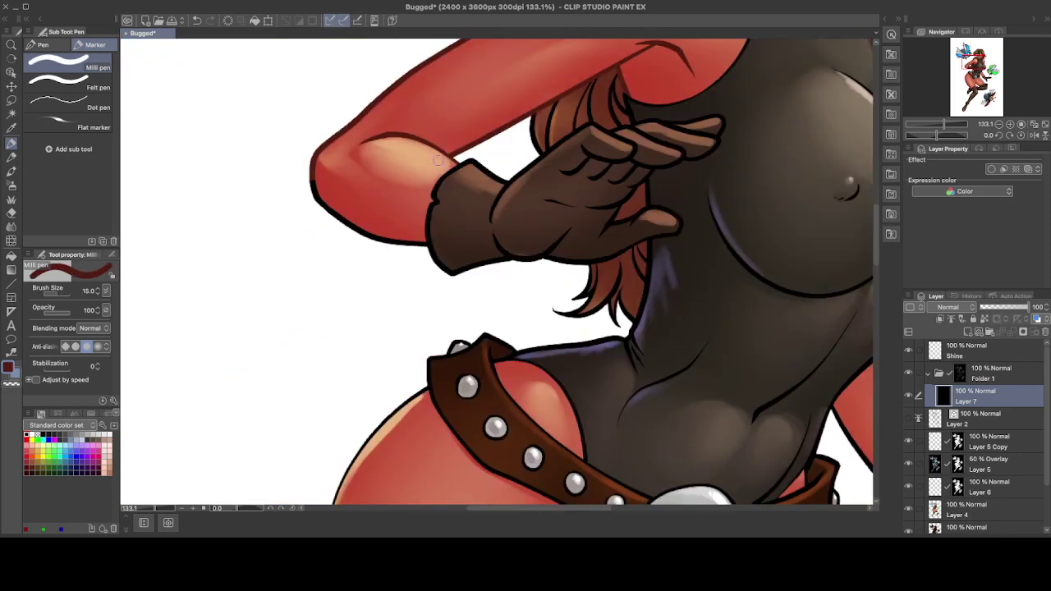
scroll(504, 363, down, 12)
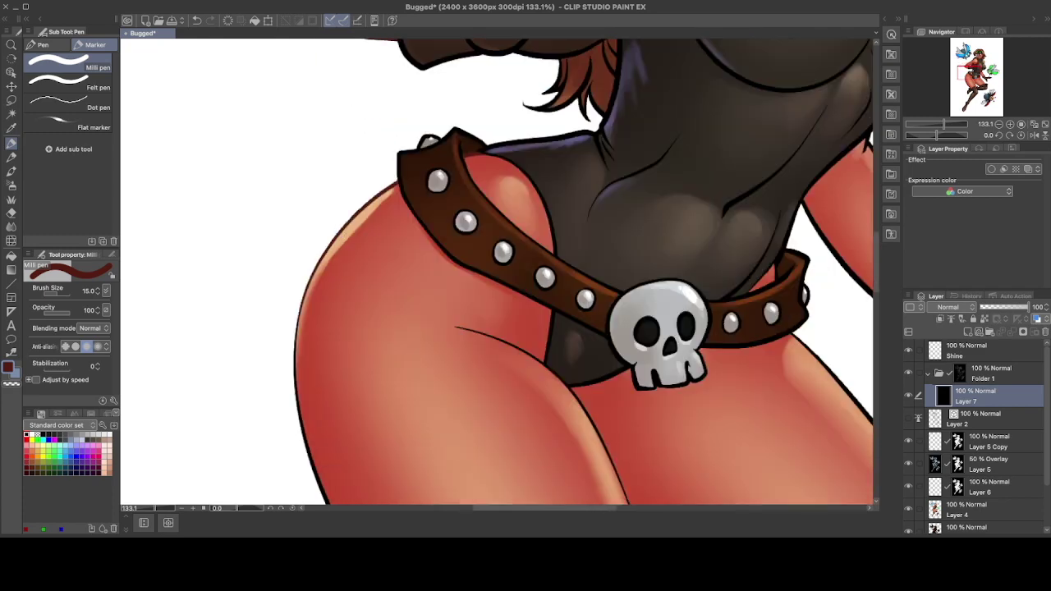
Recolor the thigh outlines dark red at size 15 and refine the small skin edge behind the belt at size 6.
scroll(497, 341, right, 4)
scroll(501, 349, up, 1)
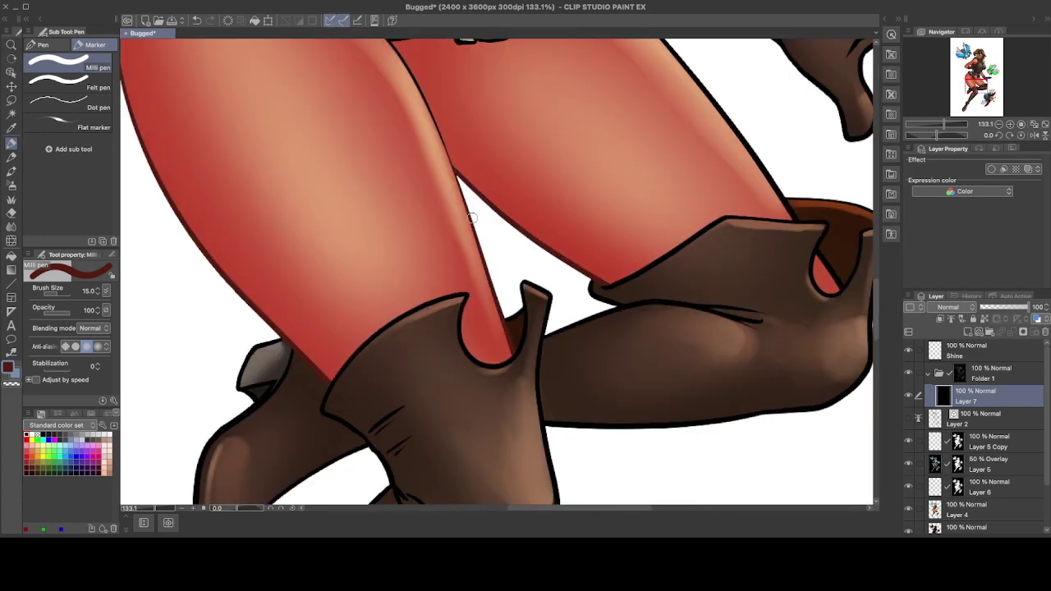
scroll(509, 238, up, 4)
scroll(451, 313, up, 2)
scroll(451, 312, right, 3)
key(bracketleft)
key(bracketleft)
key(bracketleft)
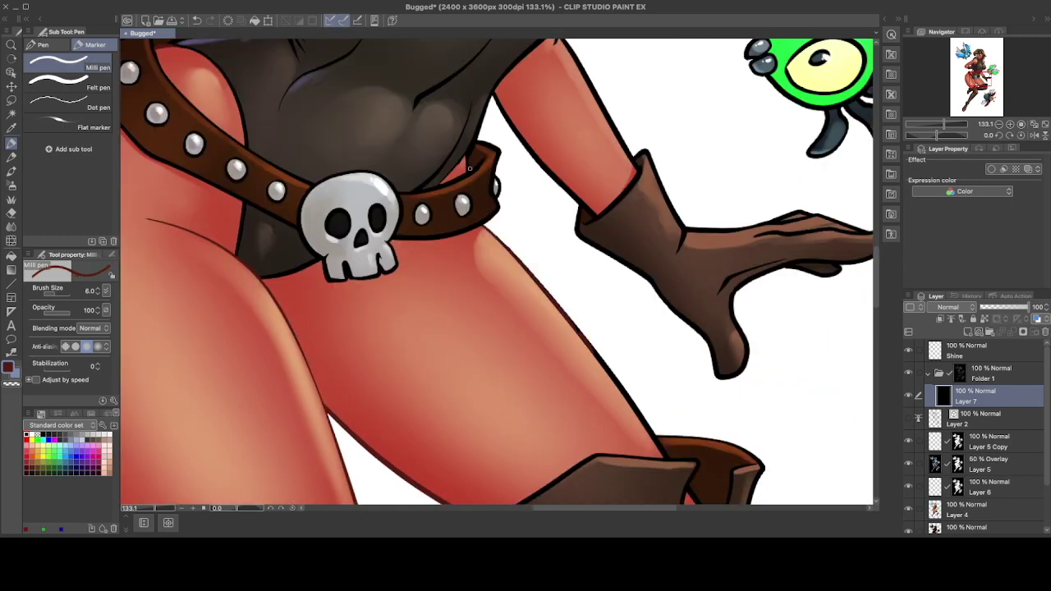
Recolor the outlines of the woman's lowered arm and the outer edge of her bent thigh dark red at size 12.
key(bracketright)
key(bracketright)
key(bracketright)
key(bracketright)
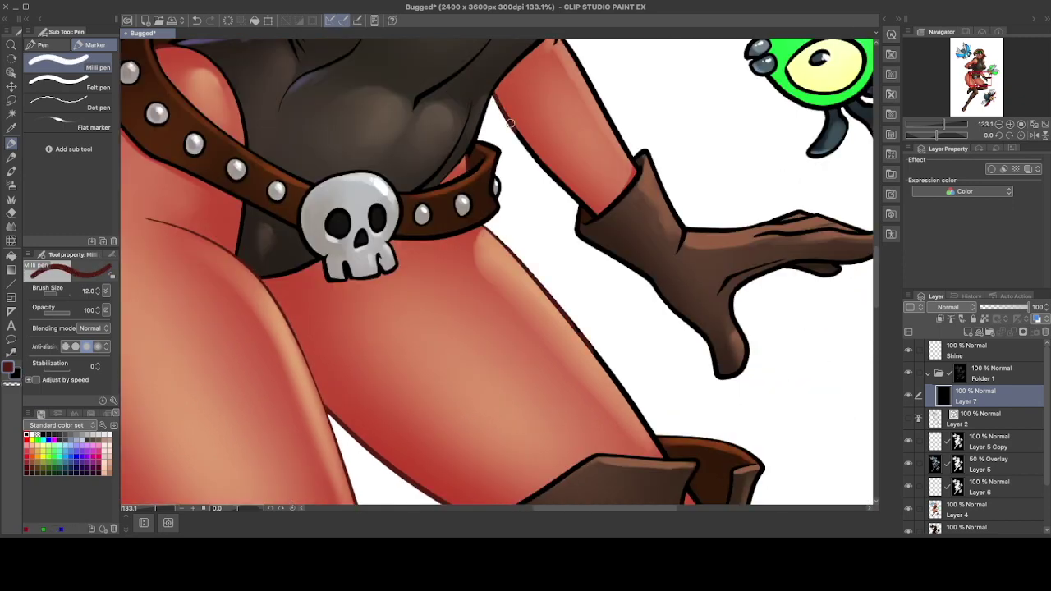
scroll(497, 193, up, 4)
scroll(497, 193, right, 1)
drag(584, 325, 544, 250)
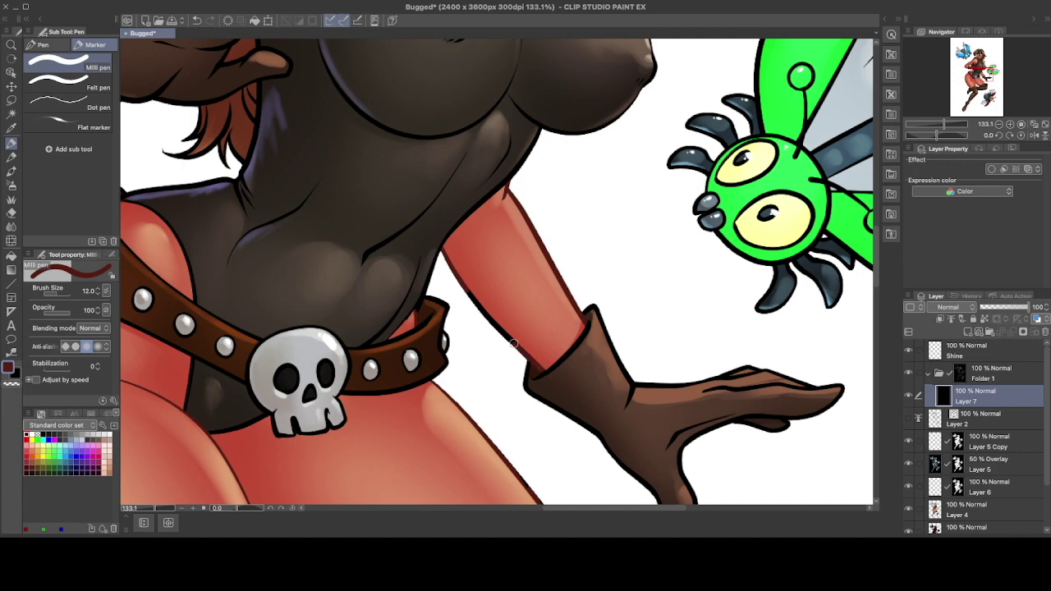
scroll(513, 343, down, 10)
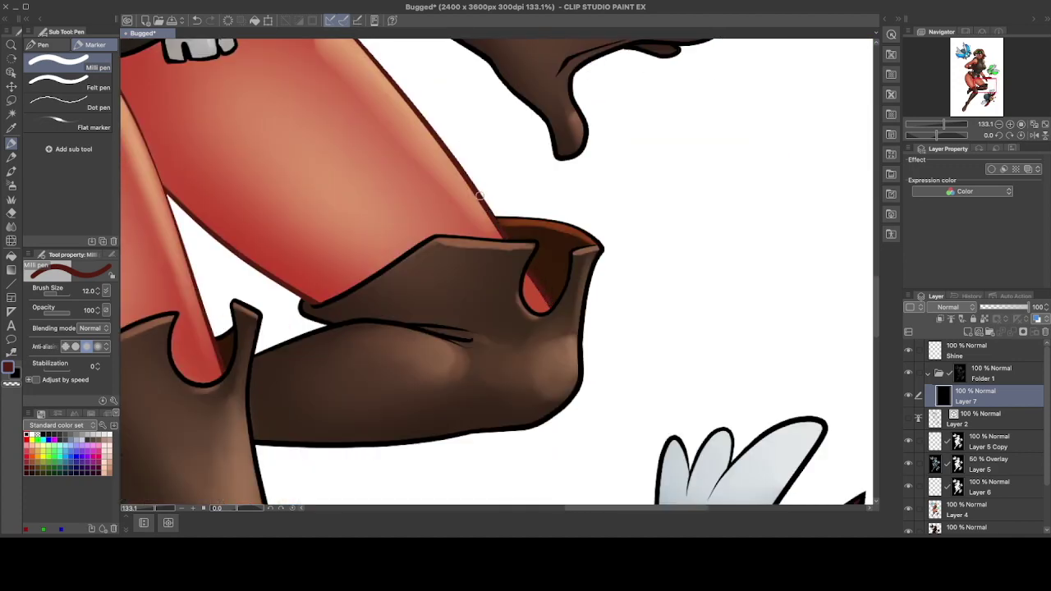
Recolor the outlines of the red bug's translucent wings gray with the Milli pen, starting at size 12.
scroll(479, 195, down, 5)
scroll(478, 196, up, 5)
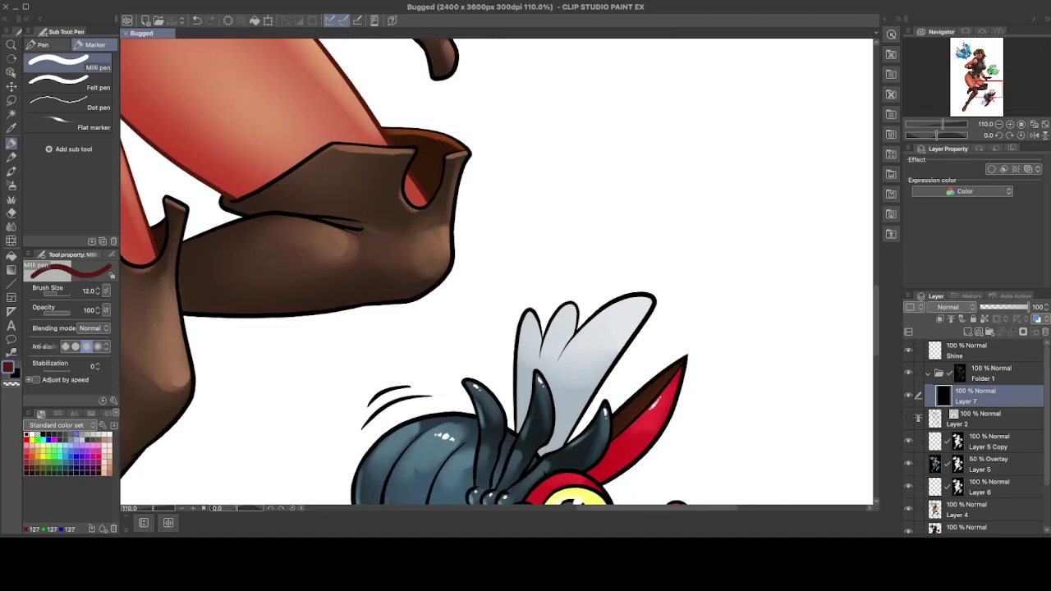
key(c)
mouse_move(518, 410)
mouse_down()
mouse_move(543, 336)
mouse_move(579, 303)
mouse_move(653, 298)
mouse_up()
scroll(546, 350, down, 3)
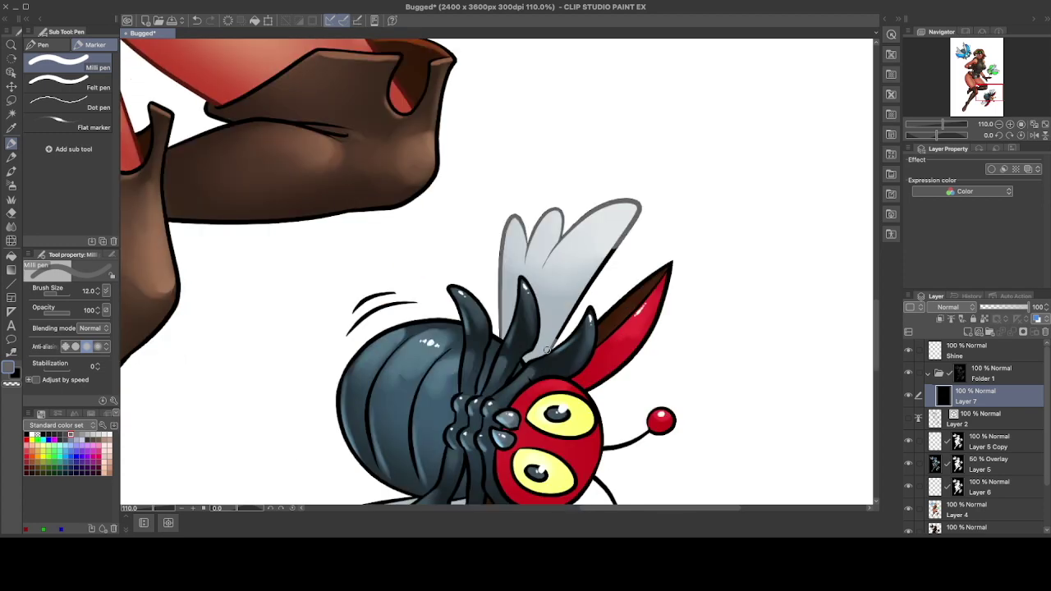
scroll(547, 350, down, 5)
key(bracketright)
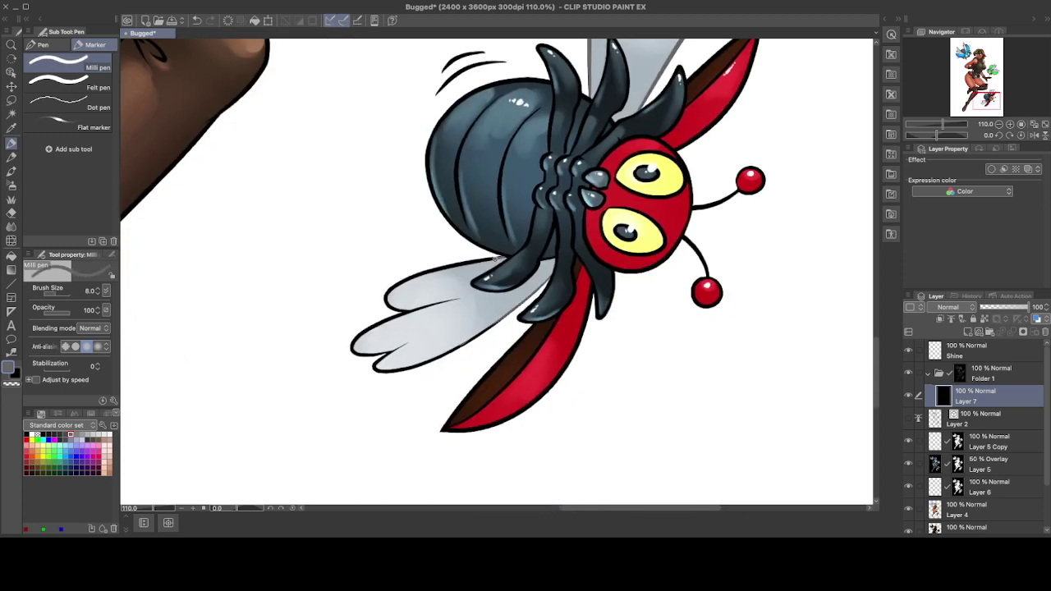
mouse_move(498, 258)
mouse_down()
mouse_move(451, 269)
mouse_move(390, 307)
mouse_move(386, 368)
mouse_up()
Recolor the translucent wing outlines of the green and blue bugs gray at size 17.
scroll(388, 368, up, 10)
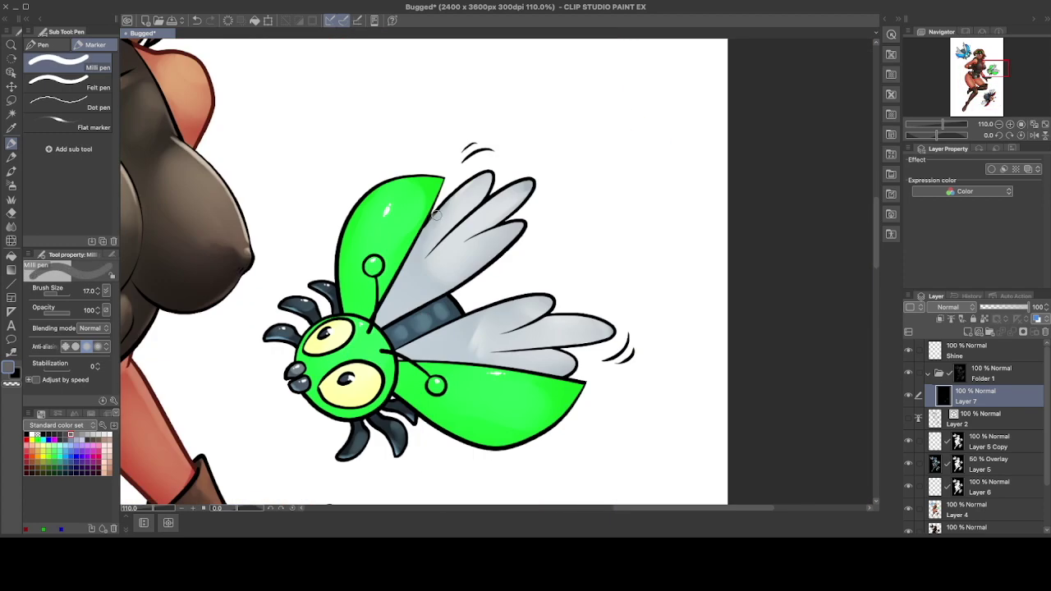
mouse_move(433, 220)
mouse_down()
mouse_move(492, 177)
mouse_move(386, 323)
mouse_move(526, 224)
mouse_up()
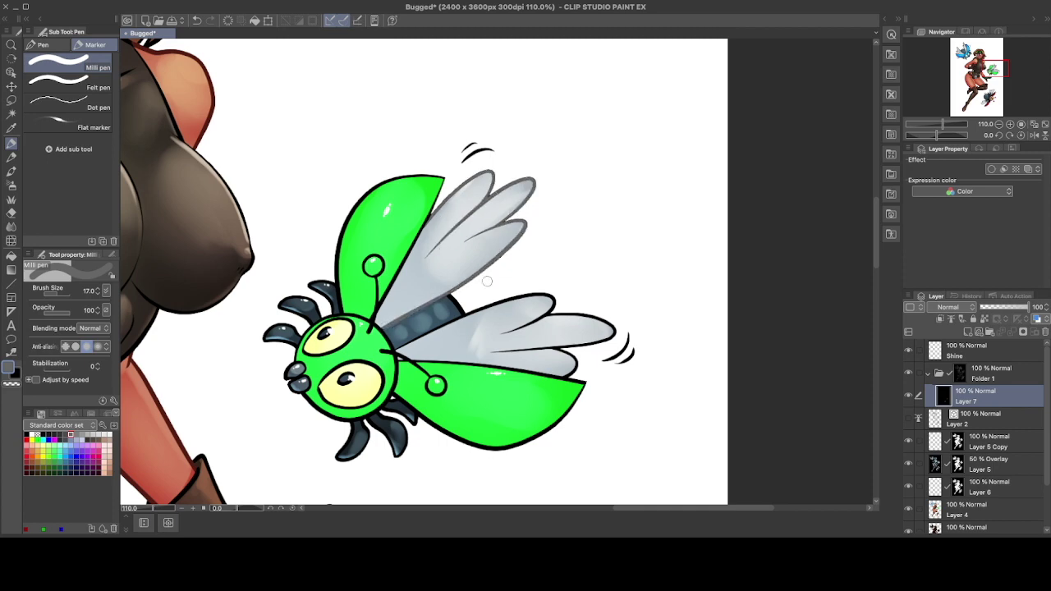
mouse_move(400, 347)
mouse_down()
mouse_move(554, 289)
mouse_move(612, 330)
mouse_move(569, 370)
mouse_up()
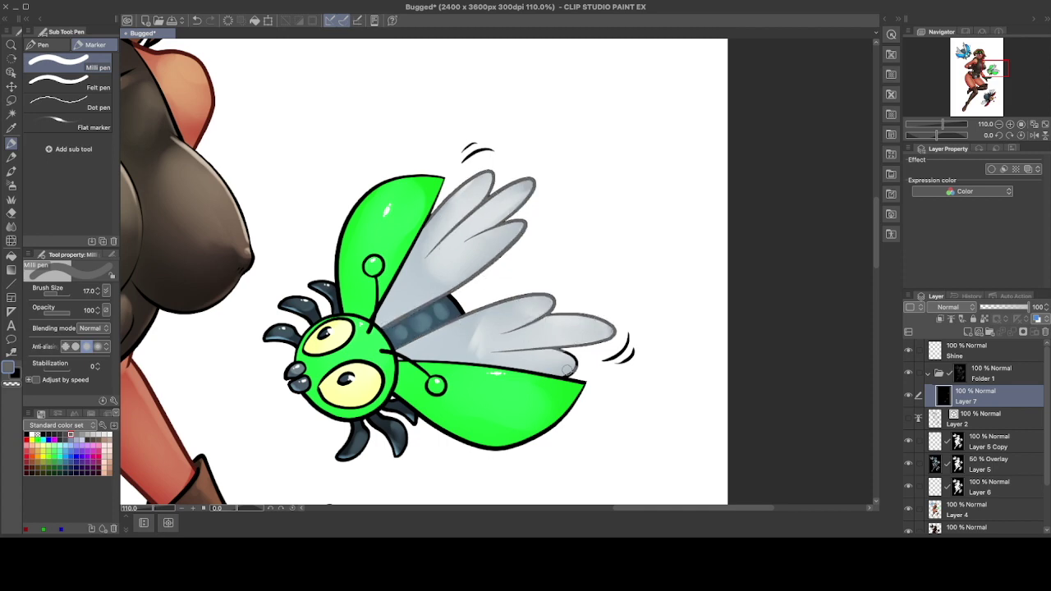
scroll(567, 372, up, 5)
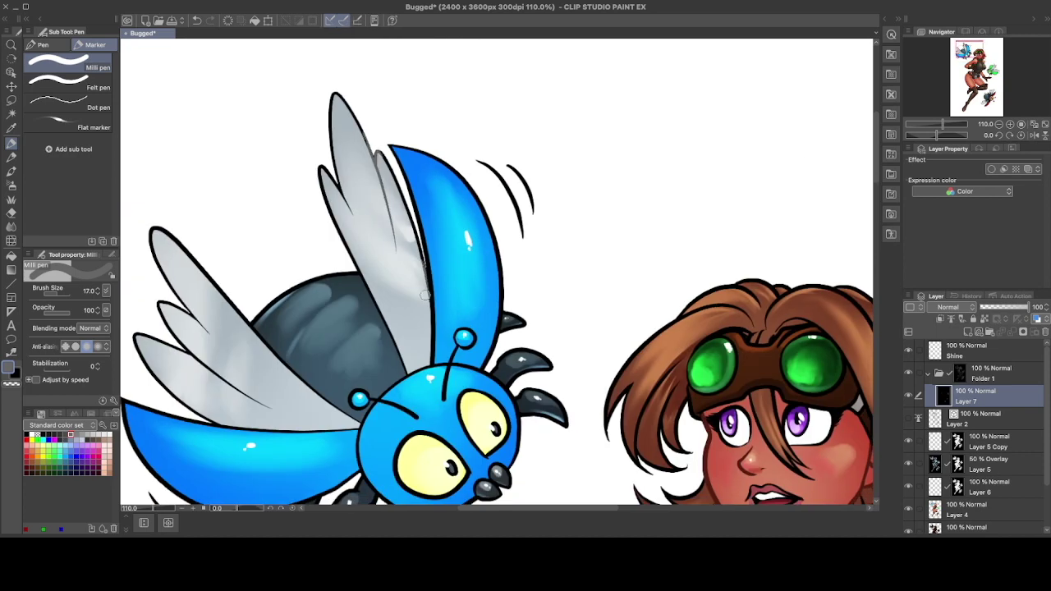
mouse_move(422, 269)
mouse_down()
mouse_move(382, 158)
mouse_move(329, 140)
mouse_move(340, 232)
mouse_move(384, 326)
mouse_up()
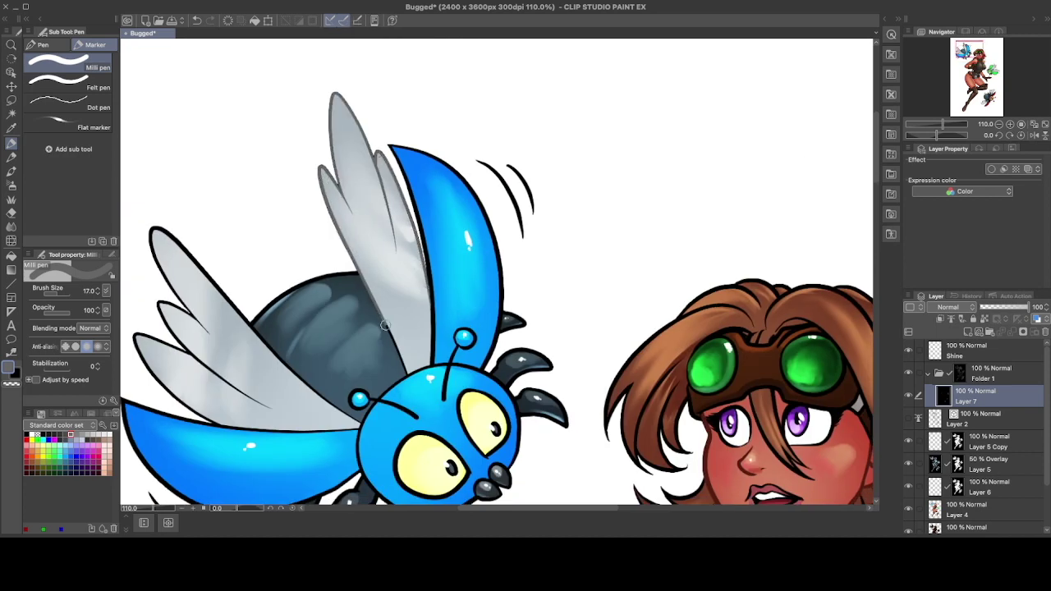
mouse_move(354, 417)
mouse_down()
mouse_move(164, 240)
mouse_move(161, 386)
mouse_move(312, 330)
mouse_move(238, 361)
mouse_move(267, 435)
mouse_up()
Paint over the remaining black edges around the green and red bugs' translucent wings in gray on Layer 3 at size 17.
scroll(497, 271, down, 6)
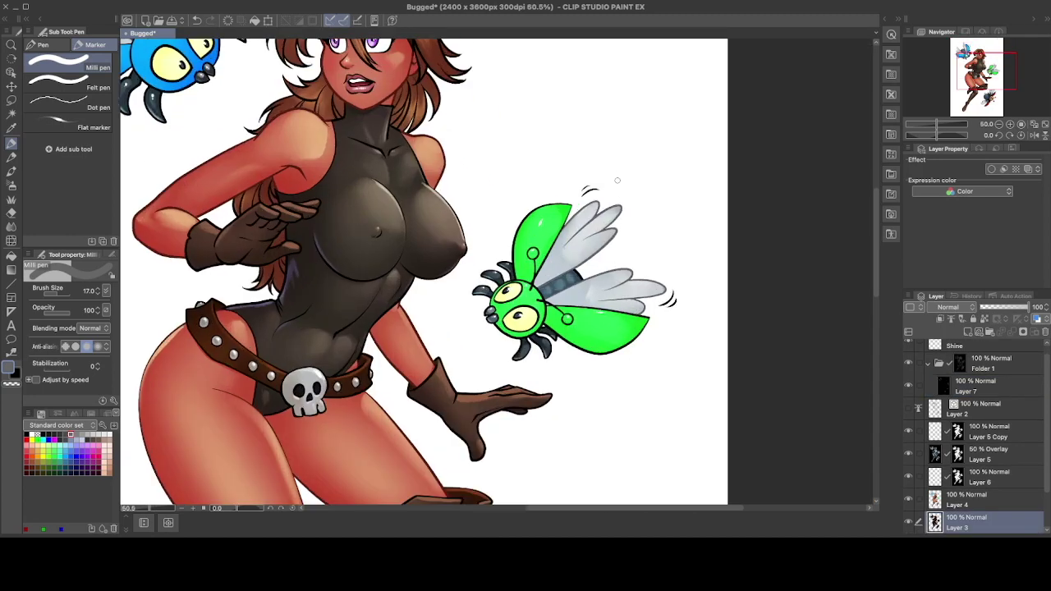
scroll(654, 127, up, 8)
mouse_move(654, 127)
mouse_down()
mouse_move(752, 148)
mouse_move(764, 238)
mouse_move(854, 247)
mouse_up()
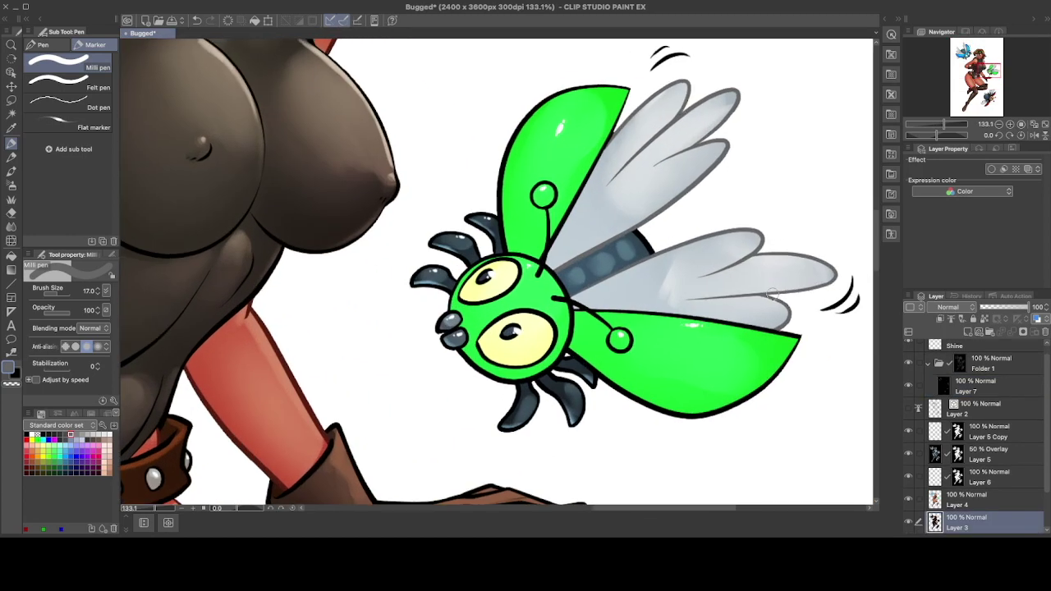
scroll(713, 326, down, 5)
drag(713, 326, 493, 247)
scroll(492, 345, up, 5)
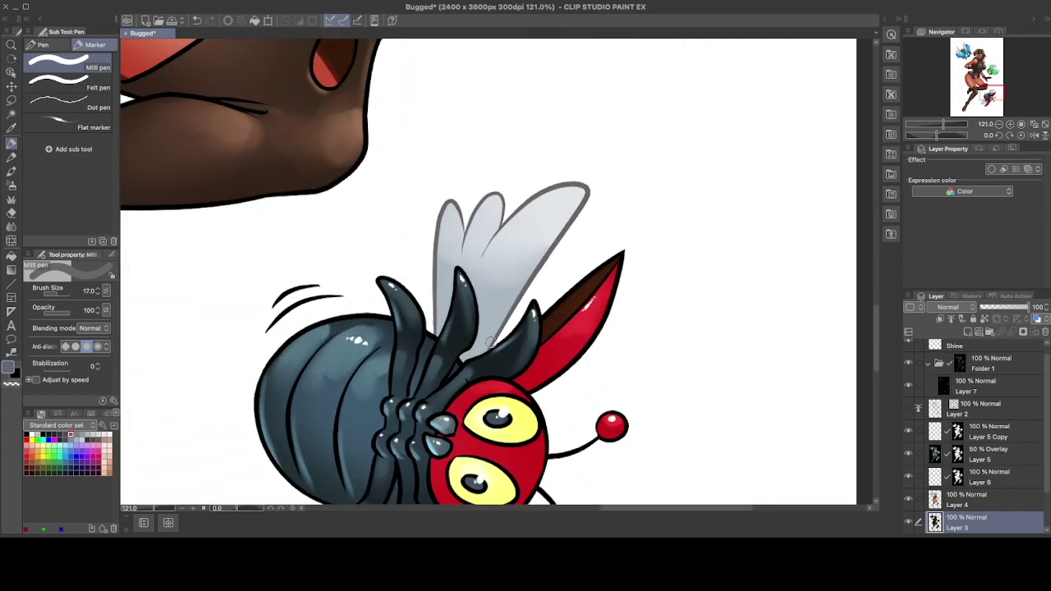
mouse_move(257, 500)
mouse_down()
mouse_move(408, 367)
mouse_move(432, 261)
mouse_up()
scroll(380, 275, down, 6)
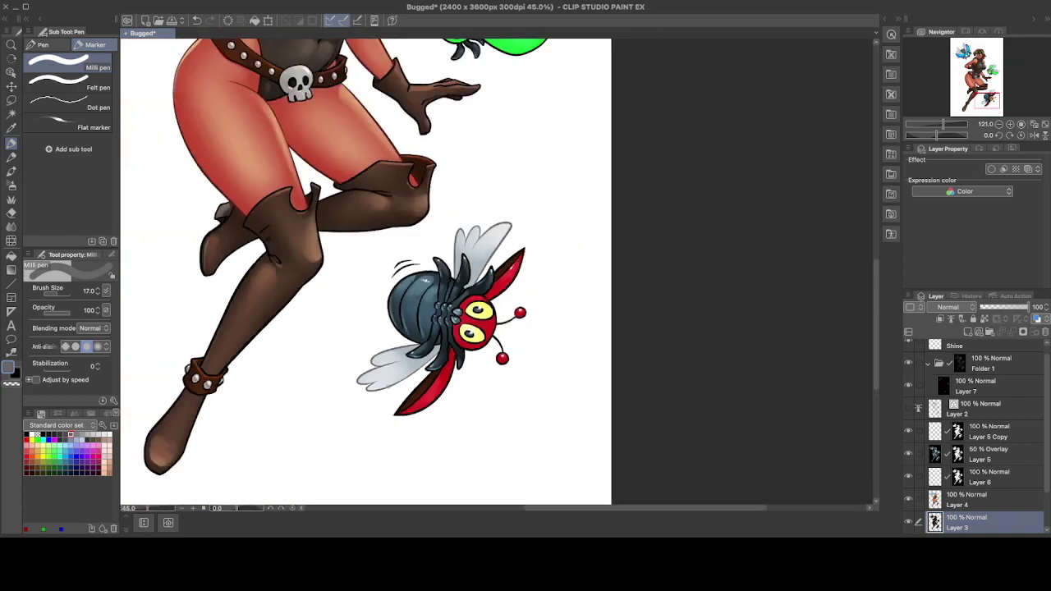
Select Layer 5 Copy, set the Soft airbrush to size 170 with a new color, and save the illustration.
click(989, 431)
click(12, 184)
click(31, 451)
key(bracketleft)
key(bracketleft)
key(bracketleft)
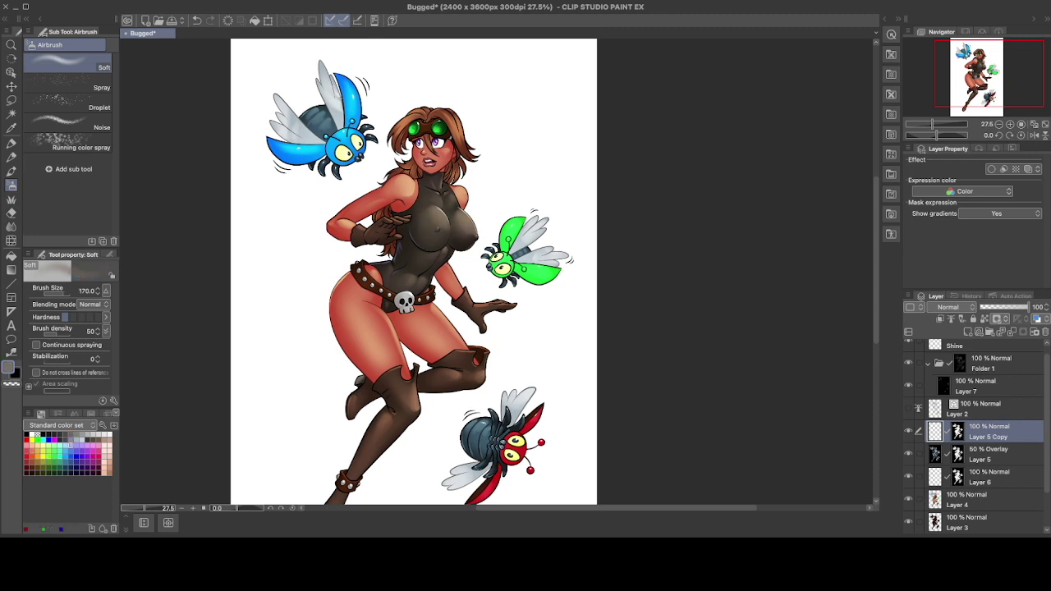
key(ctrl+s)
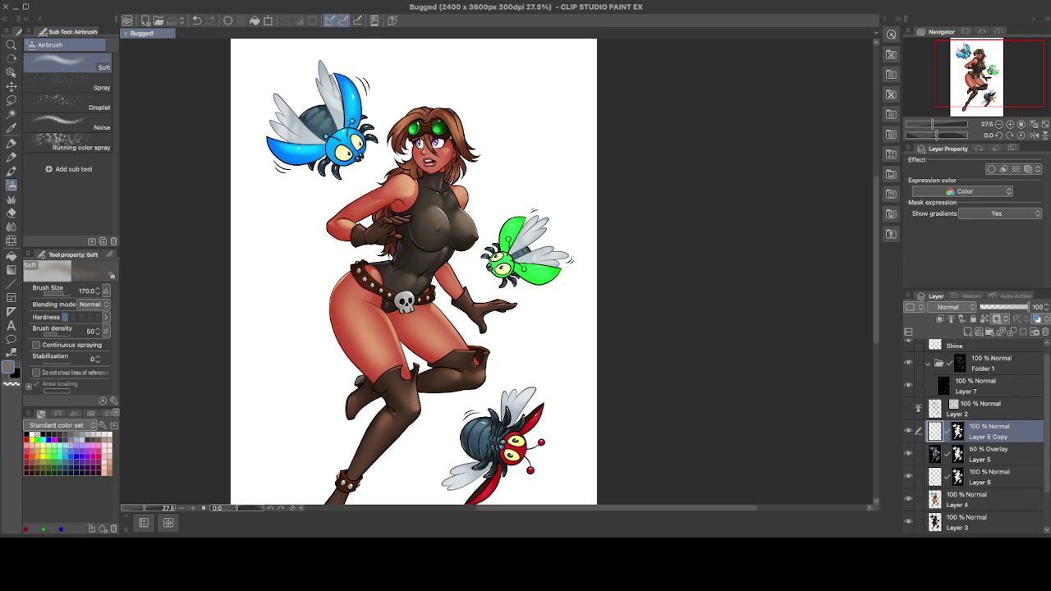